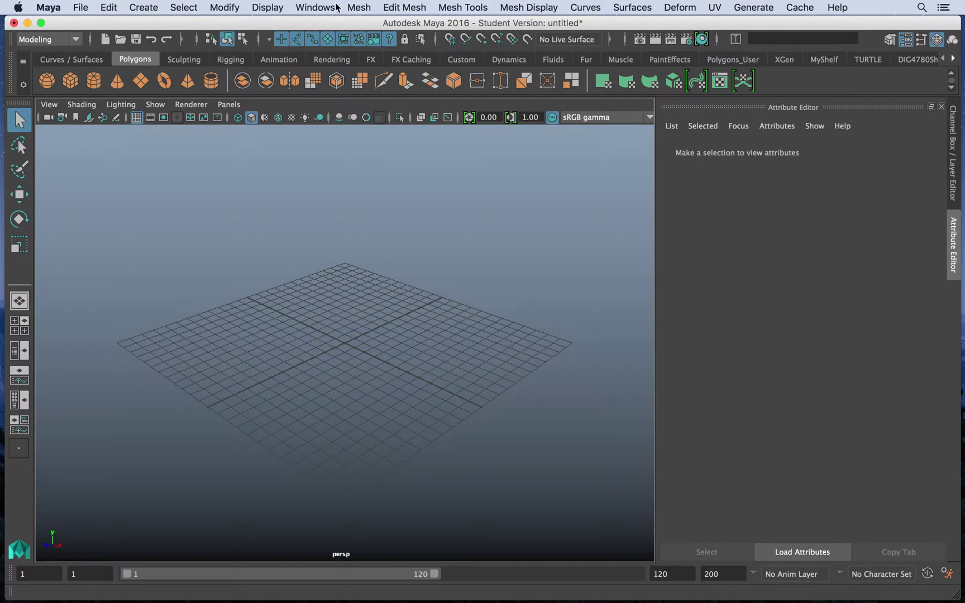
Create a test polygon cube, frame and orbit it, try edge selection, then delete it
left_click_drag(4, 15, 1, 13)
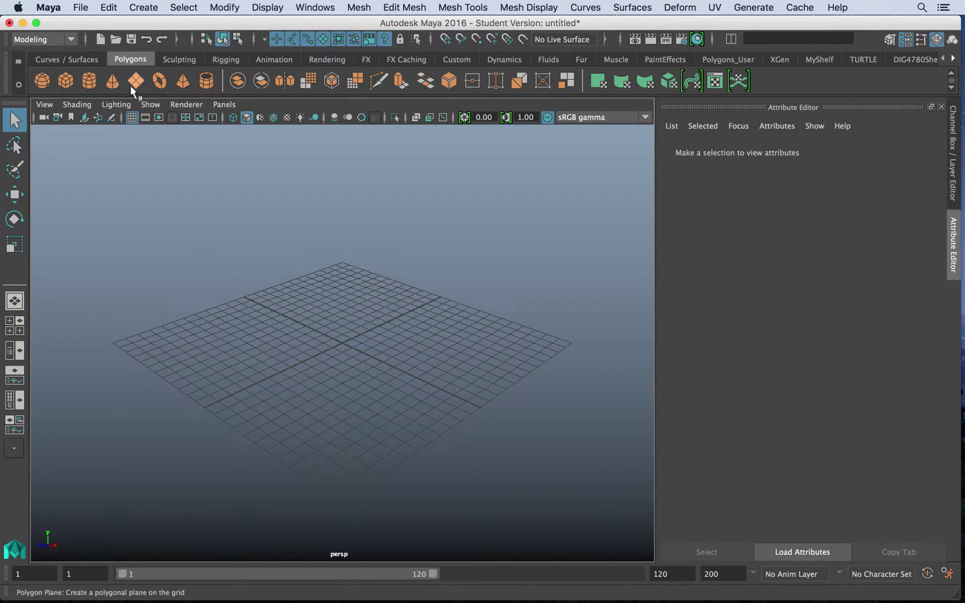
left_click(70, 80)
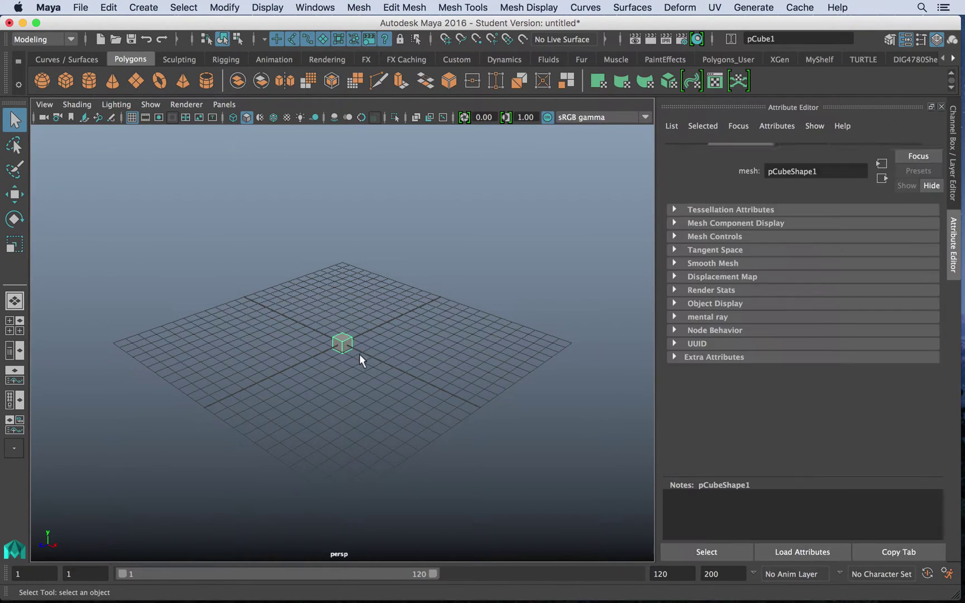
key("f")
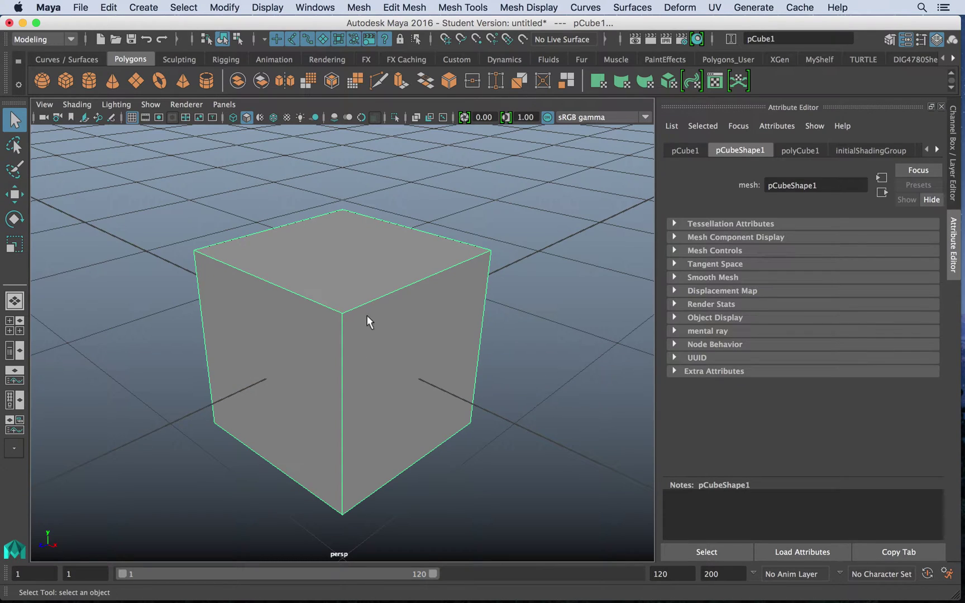
mouse_move(367, 315)
left_mouse_down("alt")
mouse_move(499, 319)
mouse_move(276, 330)
mouse_move(377, 308)
mouse_move(368, 302)
left_mouse_up("alt")
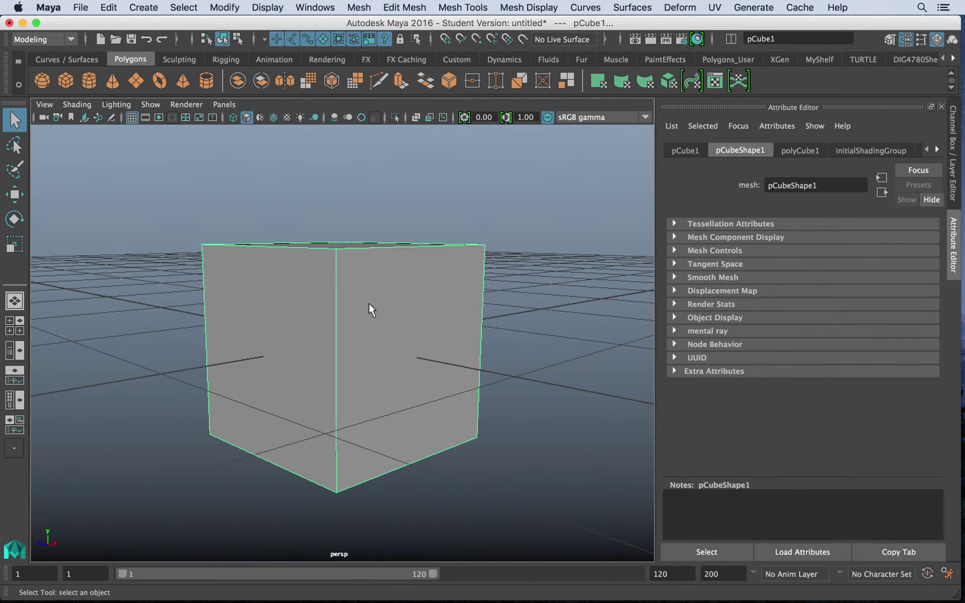
right_click_drag(336, 203, 336, 167)
right_click_drag(323, 203, 368, 187)
left_click(348, 344)
key("Delete")
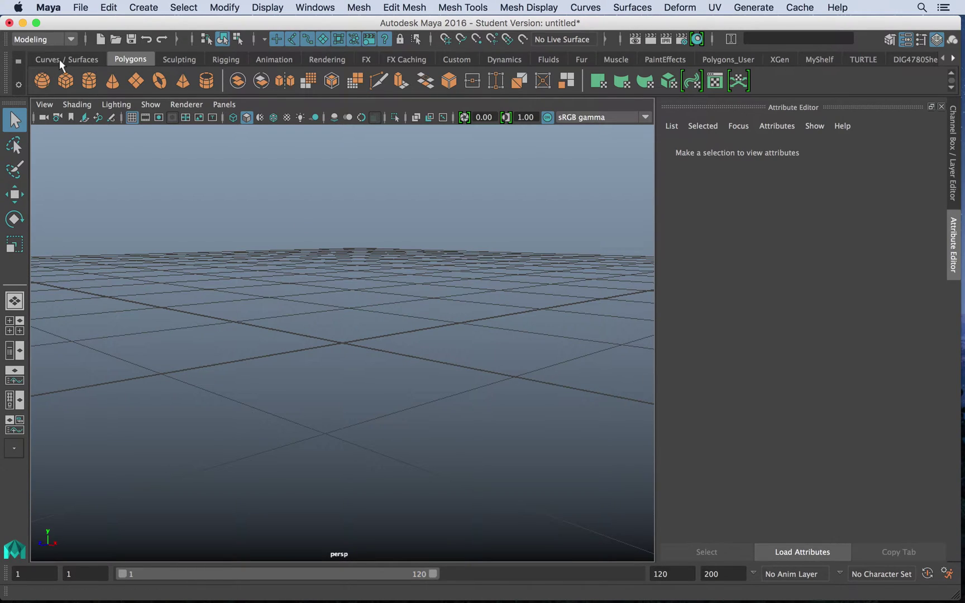
Show the Curves / Surfaces shelf and Channel Box, then activate the CV Curve Tool from Create > Curve Tools
left_click(79, 60)
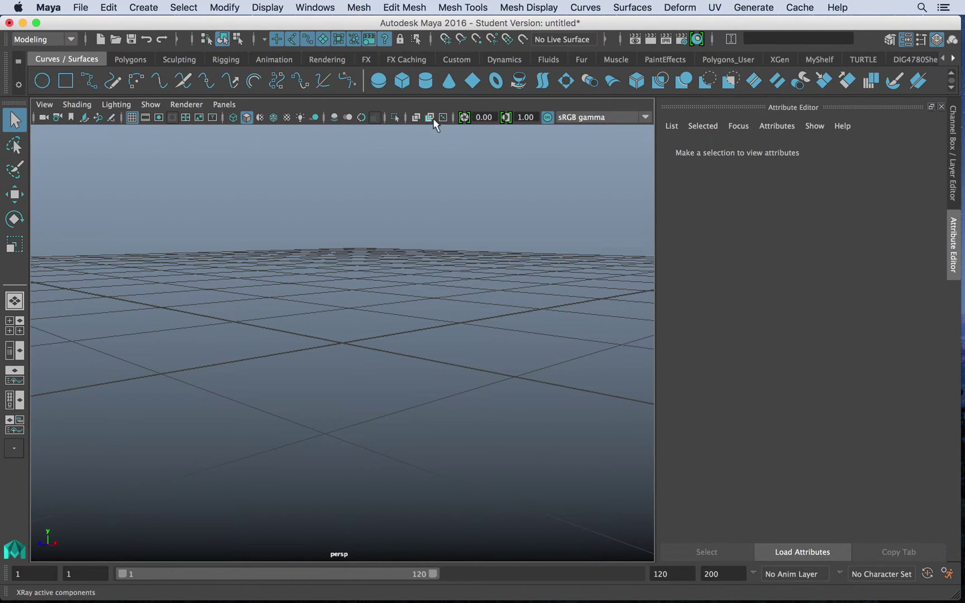
left_click(954, 179)
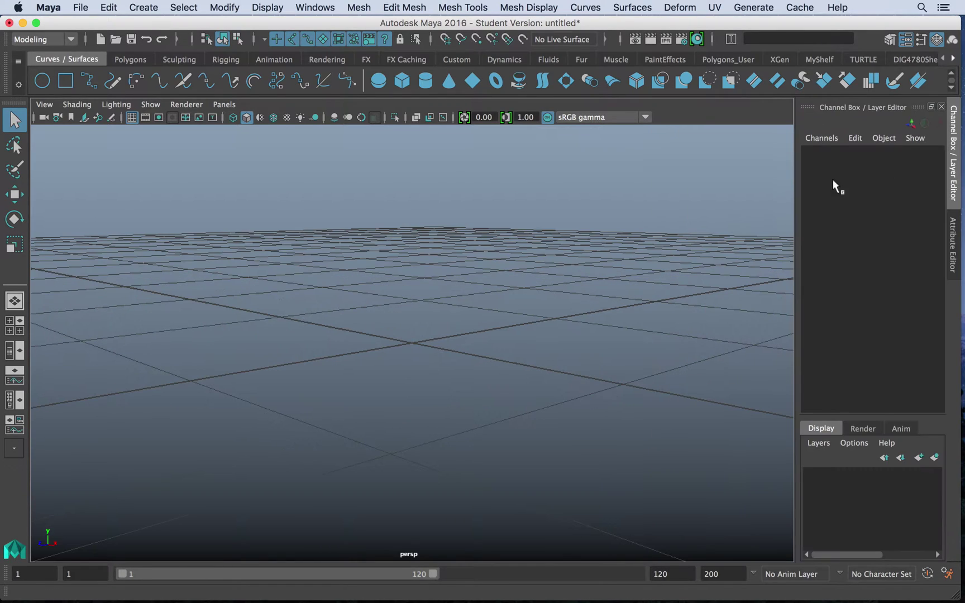
left_click(146, 7)
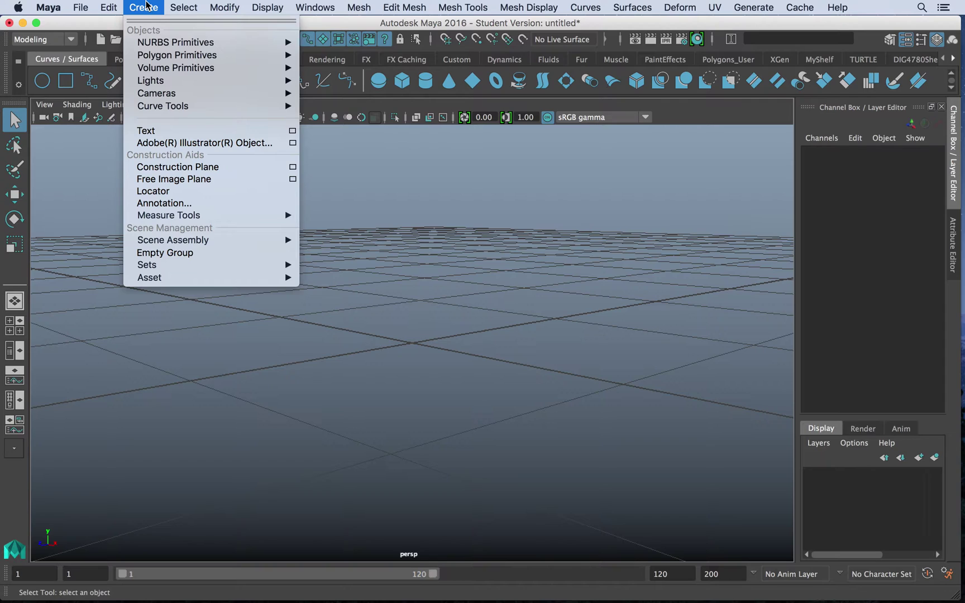
mouse_move(207, 111)
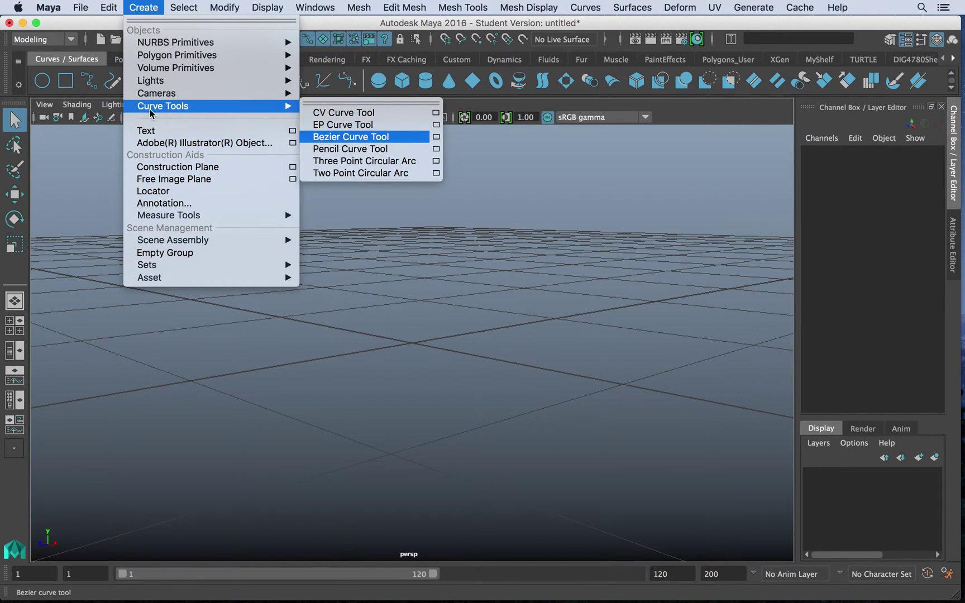
mouse_move(132, 43)
mouse_move(150, 108)
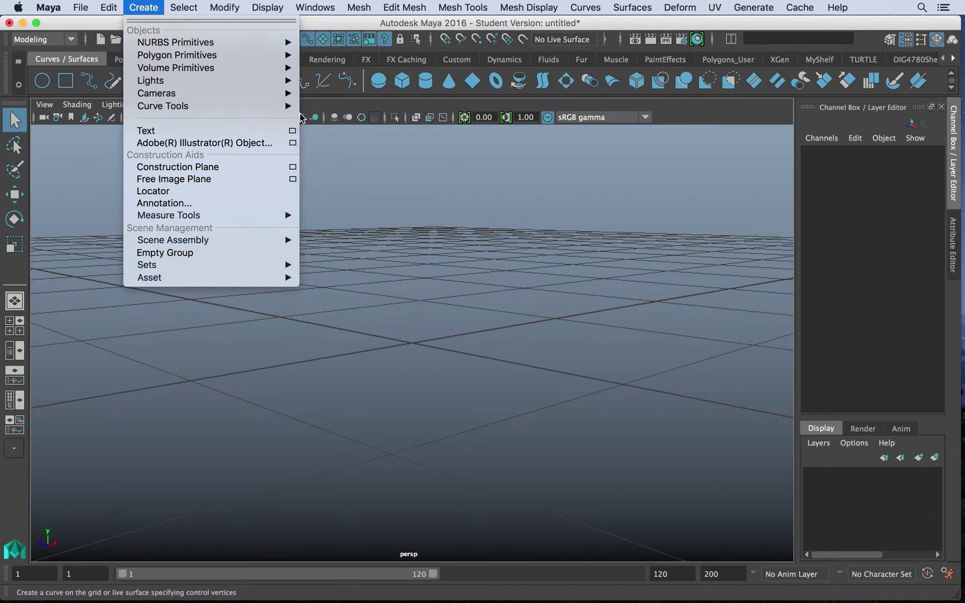
left_click(350, 113)
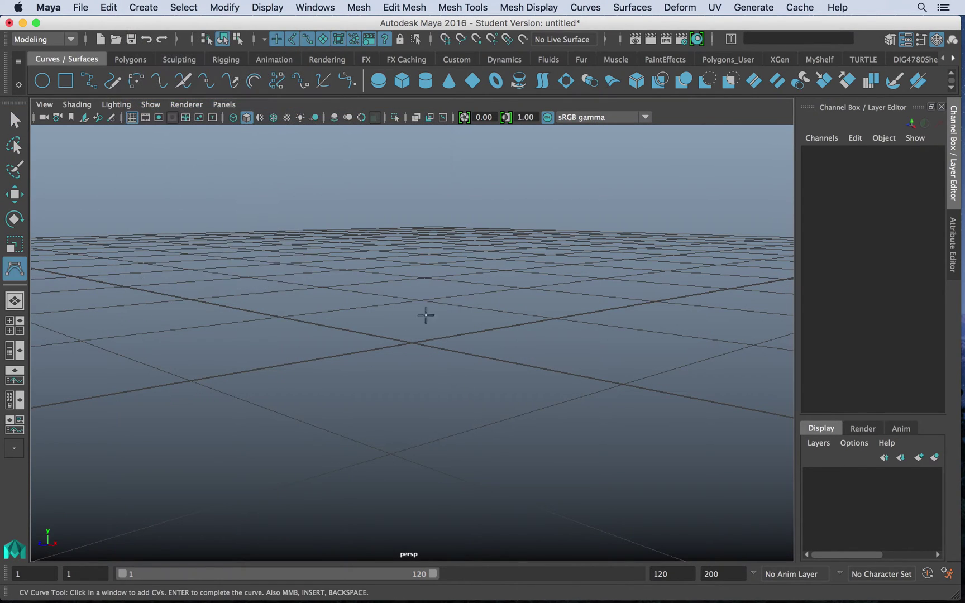
Maximize the front view and place CVs from the origin, arcing over and into a dip
key("space")
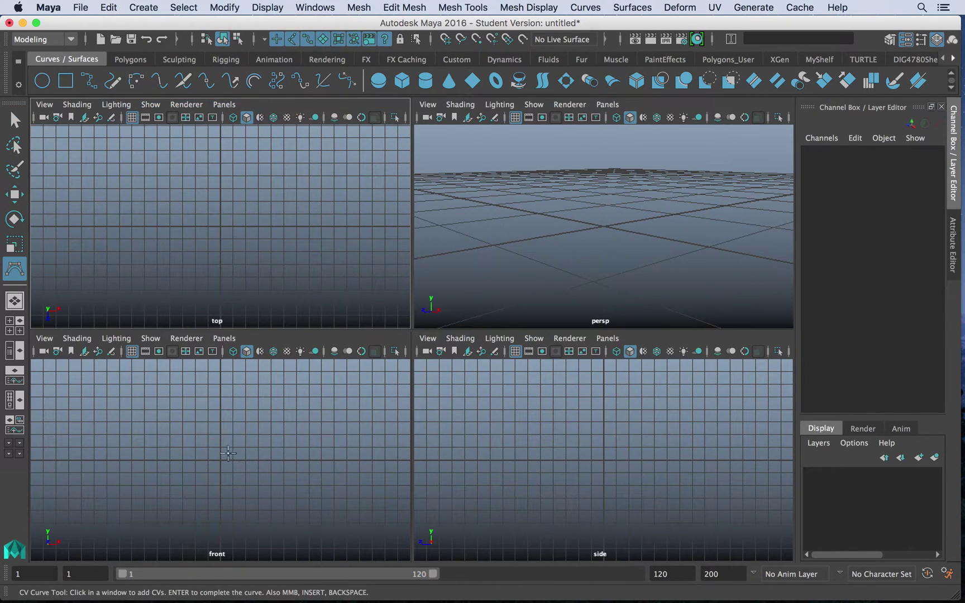
key("space")
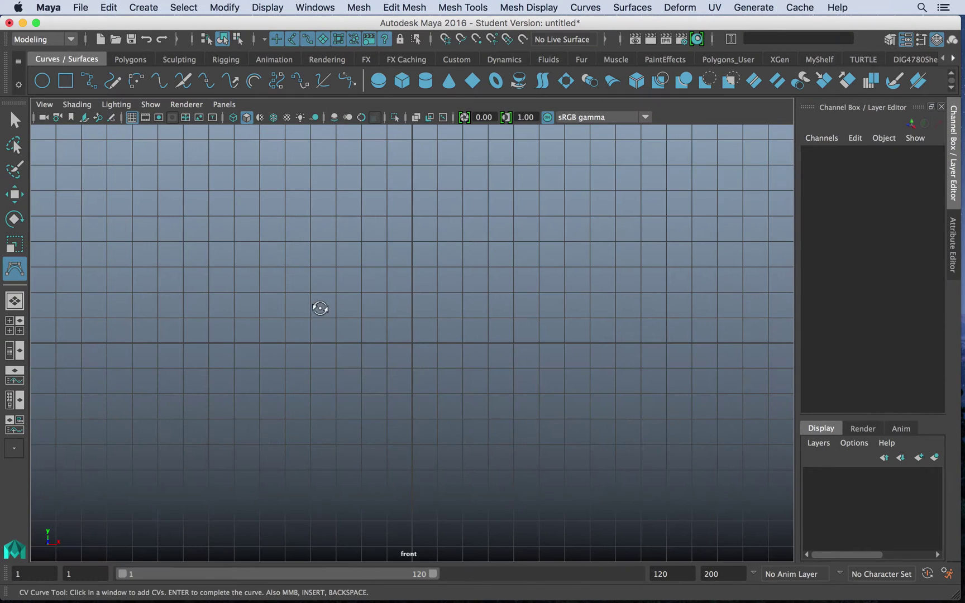
left_click_drag(319, 308, 300, 314, "alt")
left_click(412, 340)
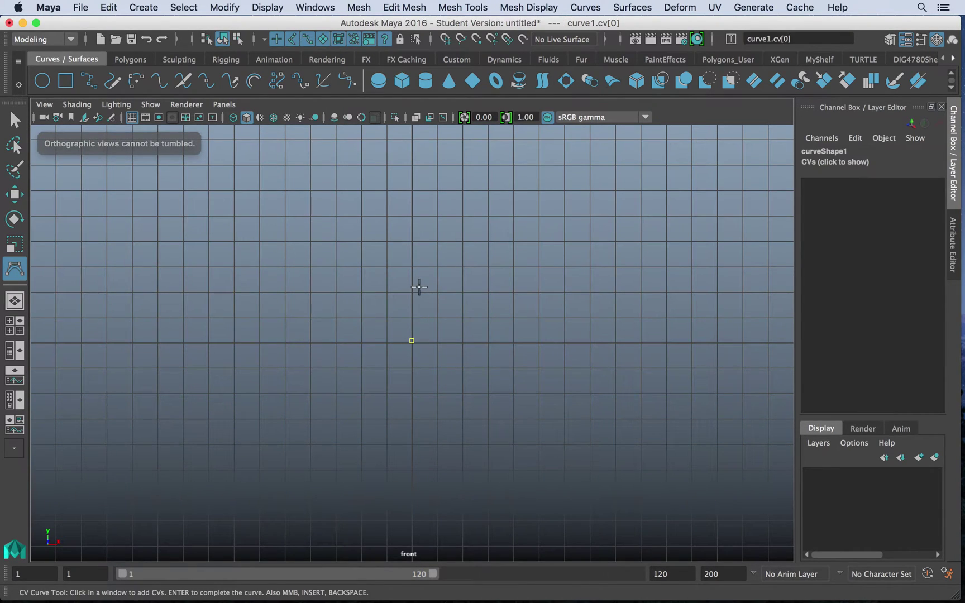
left_click(419, 286)
left_click(451, 253)
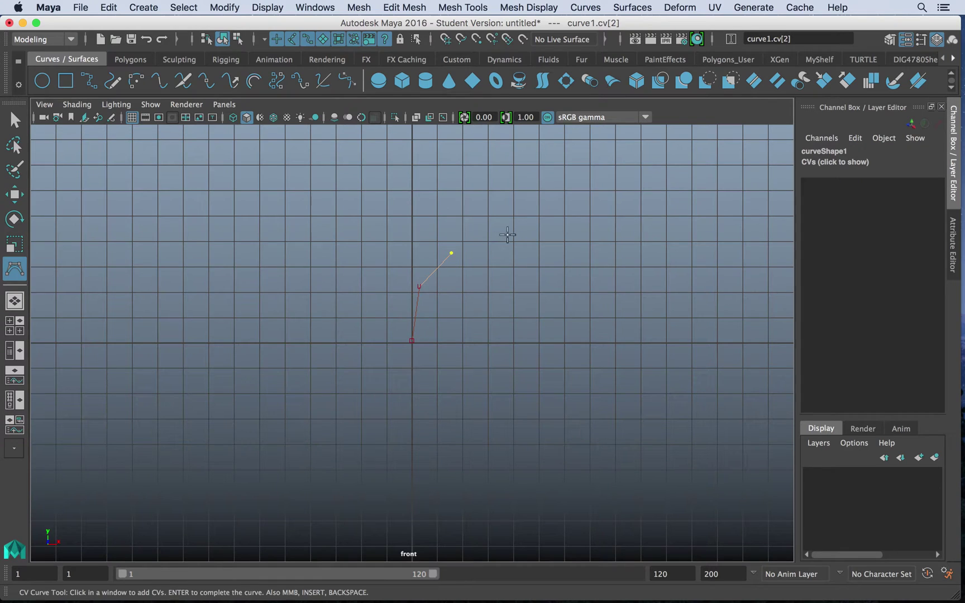
left_click(511, 235)
left_click(576, 265)
left_click(587, 300)
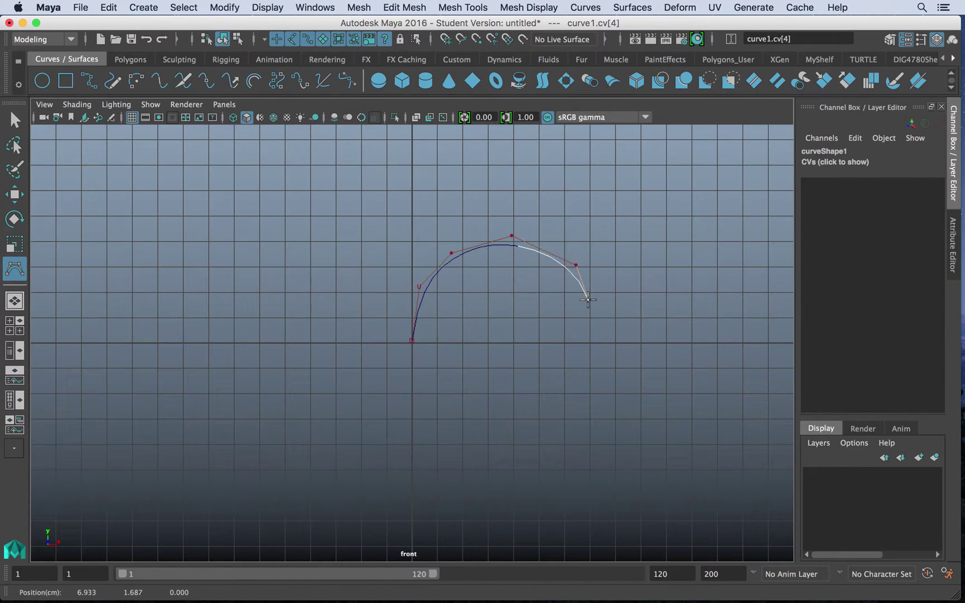
left_click(590, 307)
left_click(594, 340)
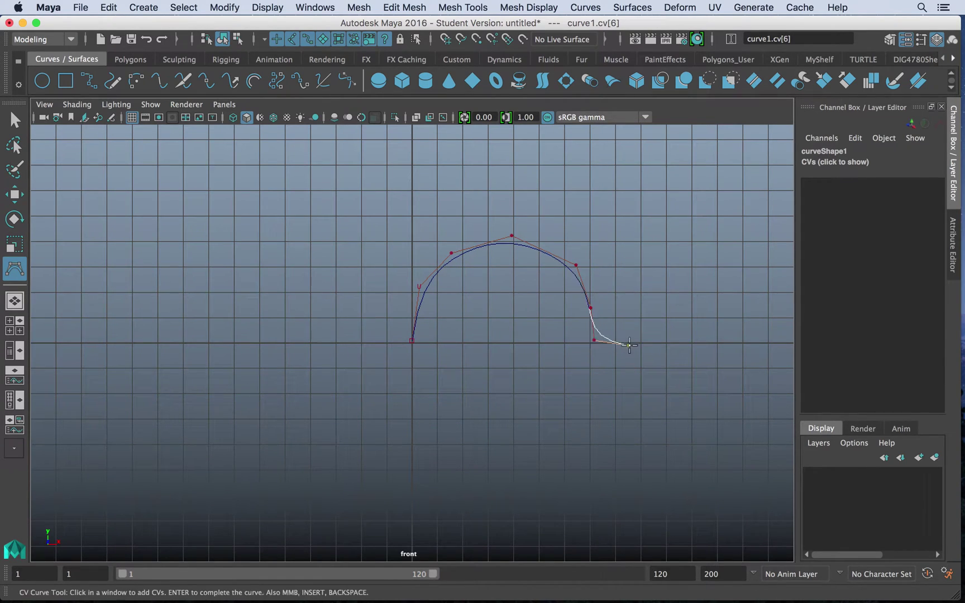
left_click(629, 346)
left_click(653, 335)
Carry the CVs up the right, loop over the top and around the bottom toward centre, and finish curve1
mouse_move(677, 291)
left_mouse_down()
mouse_move(685, 280)
mouse_move(671, 302)
mouse_move(673, 293)
left_mouse_up()
left_click_drag(669, 256, 667, 240)
left_click(643, 189)
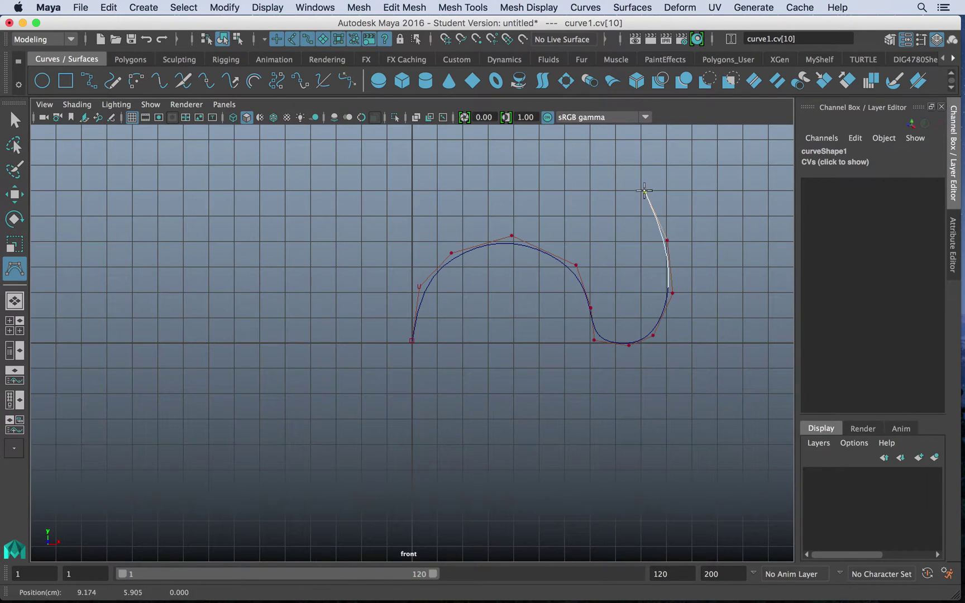
left_click_drag(637, 146, 652, 157)
left_click(727, 180)
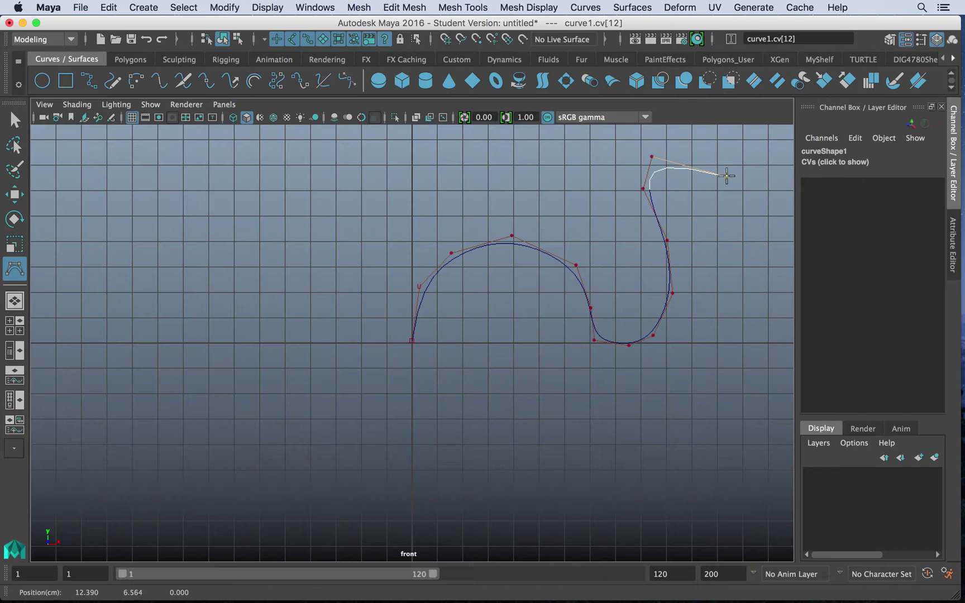
left_click(718, 299)
left_click(718, 407)
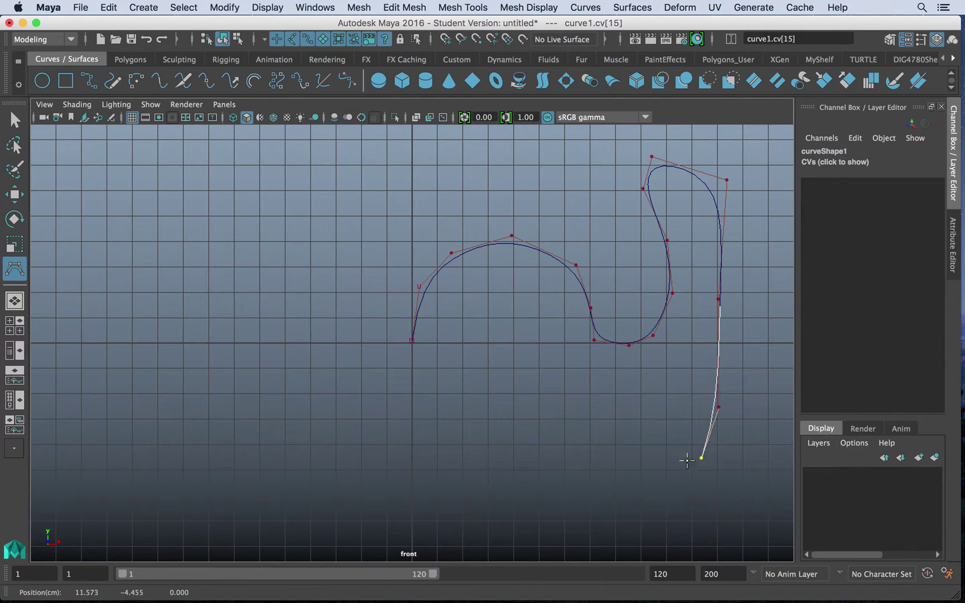
left_click(655, 466)
left_click(619, 469)
left_click(528, 414)
left_click(525, 383)
left_click(520, 345)
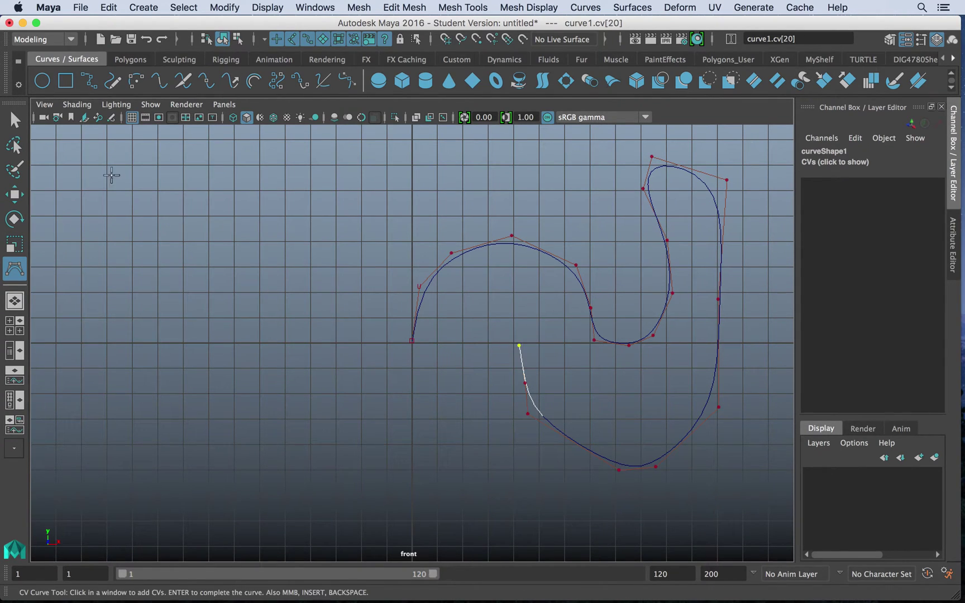
left_click(15, 120)
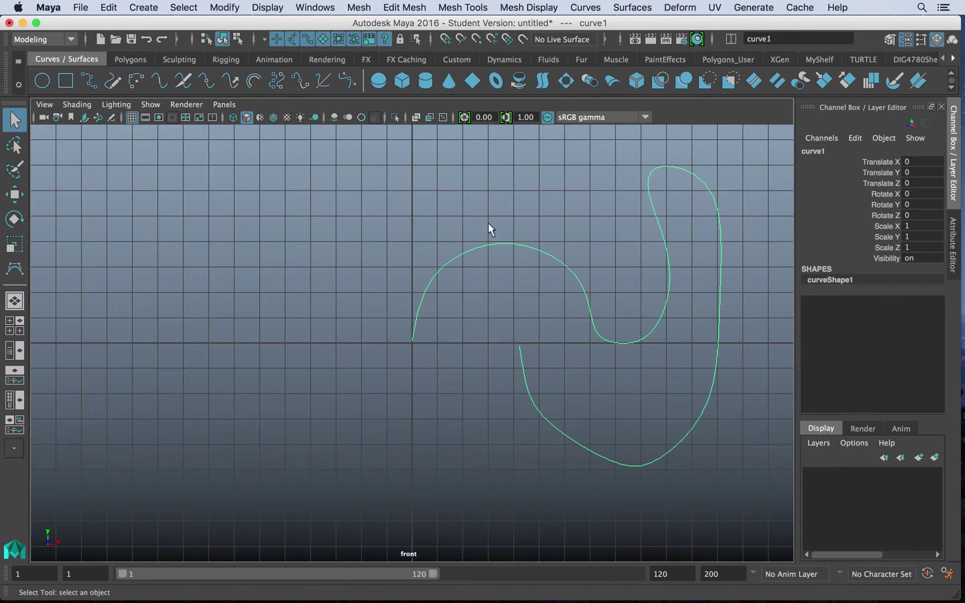
Move the curve's first three control vertices, shifting them left and lowering them
right_click(463, 236)
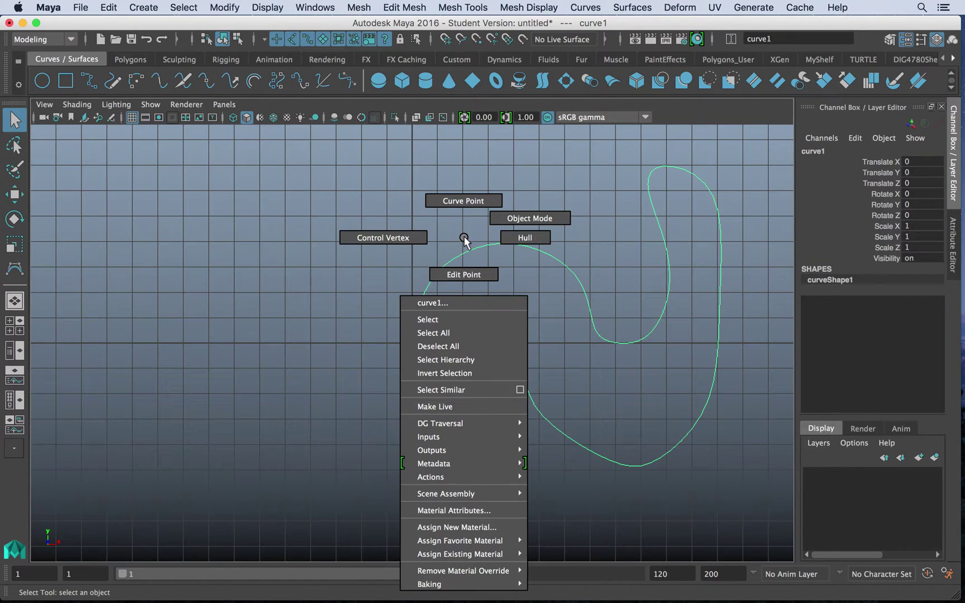
left_click(418, 239)
left_click_drag(372, 291, 395, 339)
key("w")
left_click_drag(396, 266, 442, 314)
left_click(452, 279)
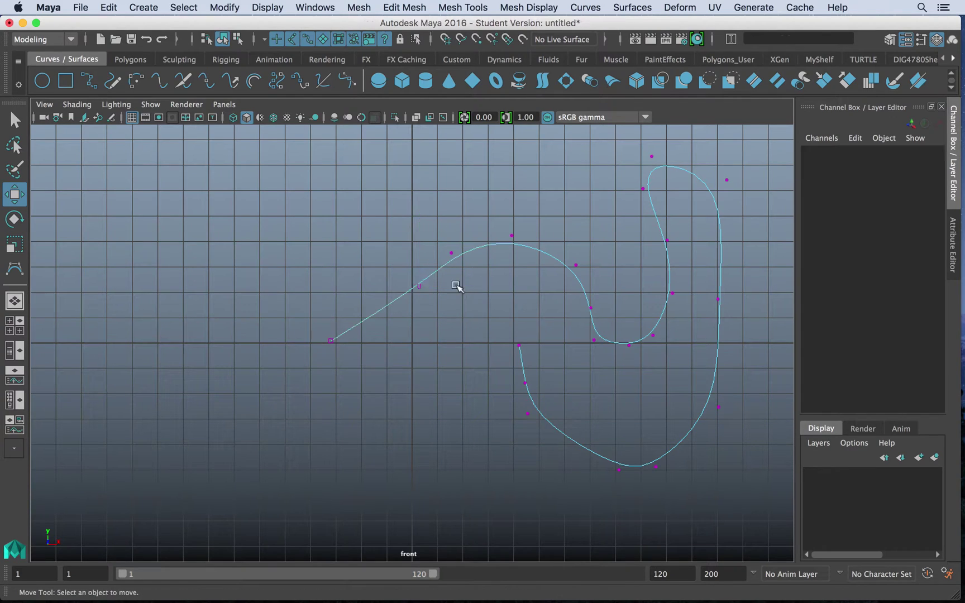
left_click(418, 287)
left_click_drag(482, 287, 461, 286)
left_click_drag(396, 220, 396, 231)
left_click(451, 253)
mouse_move(447, 176)
left_mouse_down()
mouse_move(454, 151)
mouse_move(455, 195)
left_mouse_up()
Switch the curve through curve point and hull display, selecting points near the arch top
right_click(503, 245)
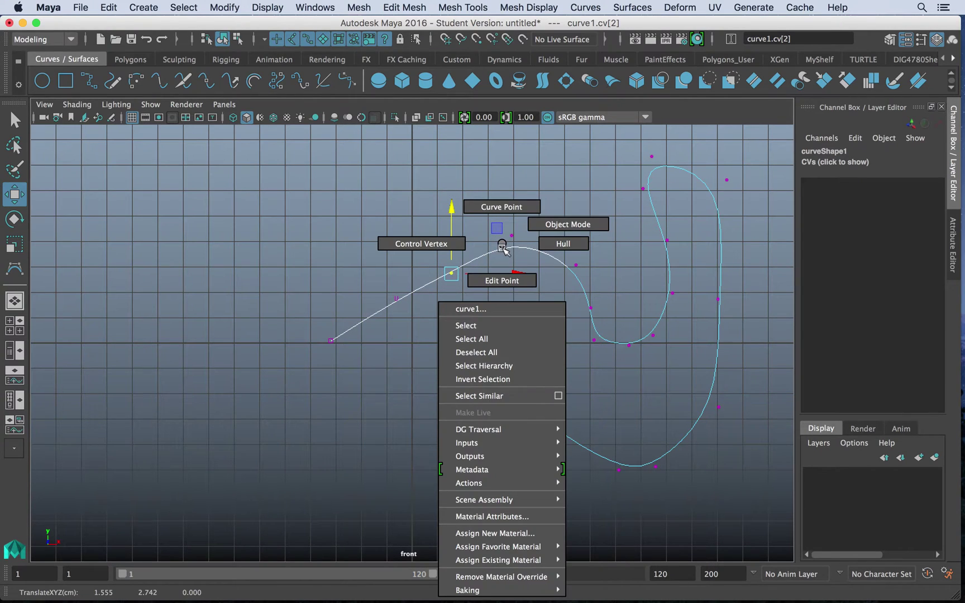
left_click(502, 207)
left_click(576, 278)
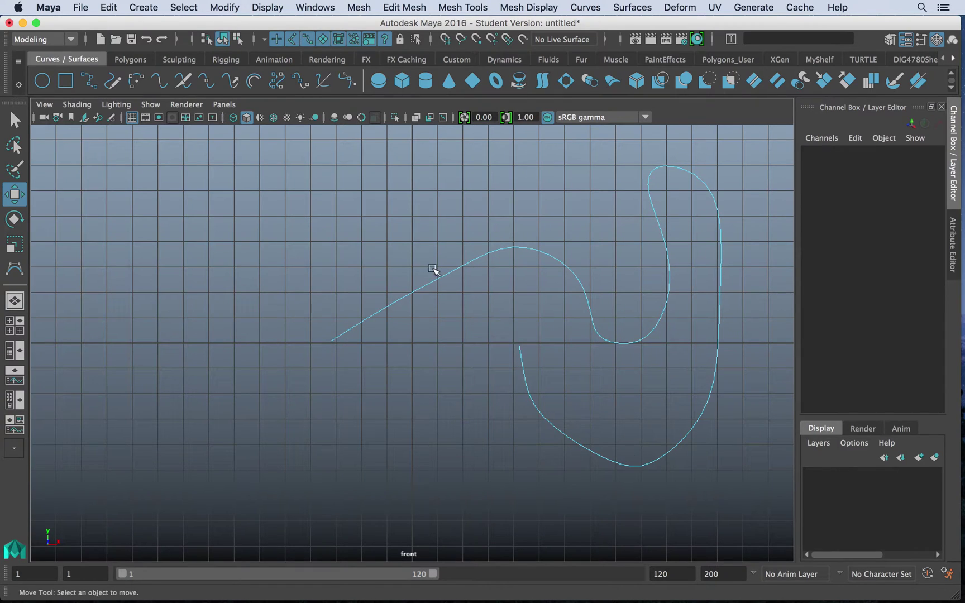
left_click_drag(377, 241, 669, 500)
right_click(406, 219)
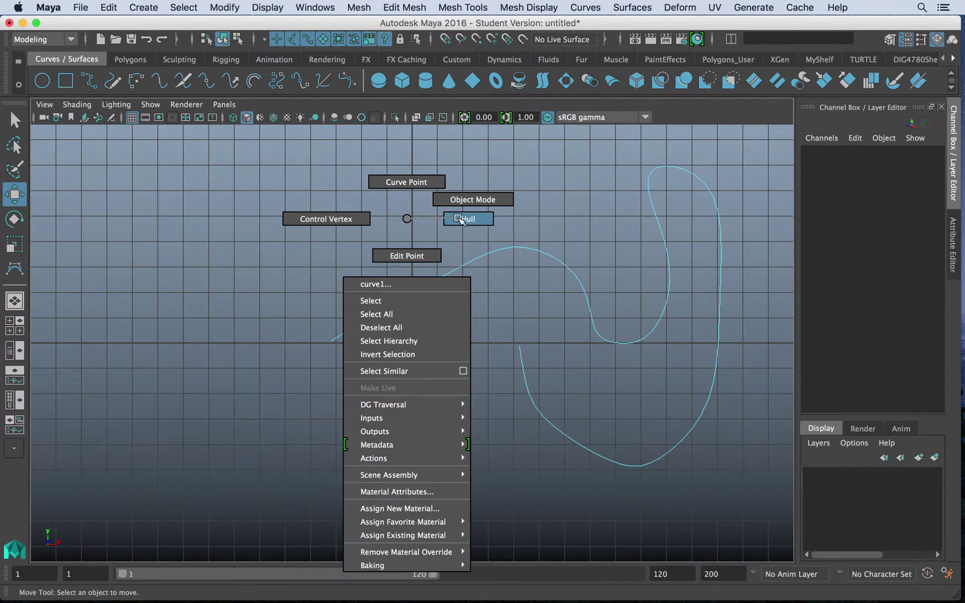
left_click(461, 219)
left_click(570, 278)
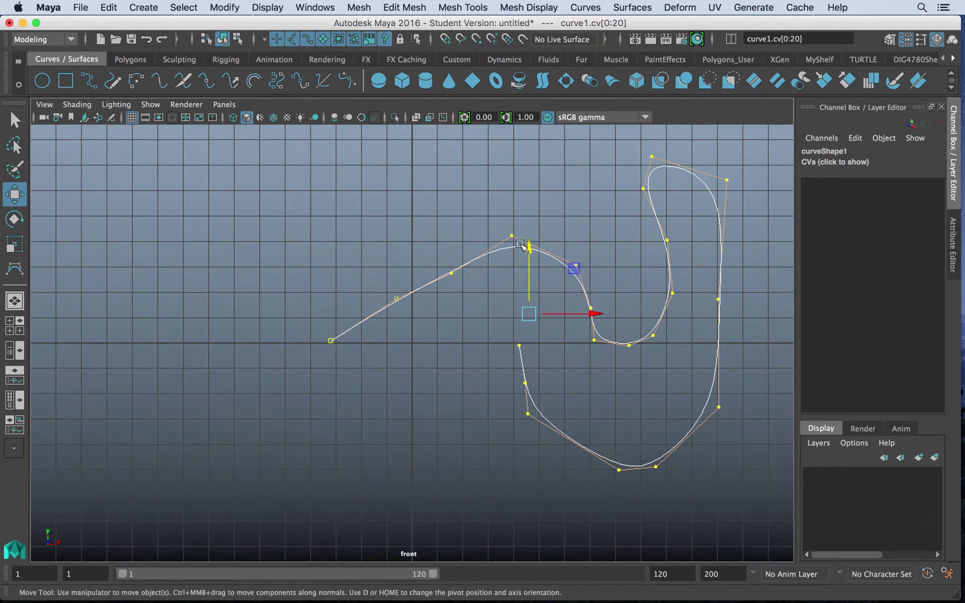
left_click(522, 306)
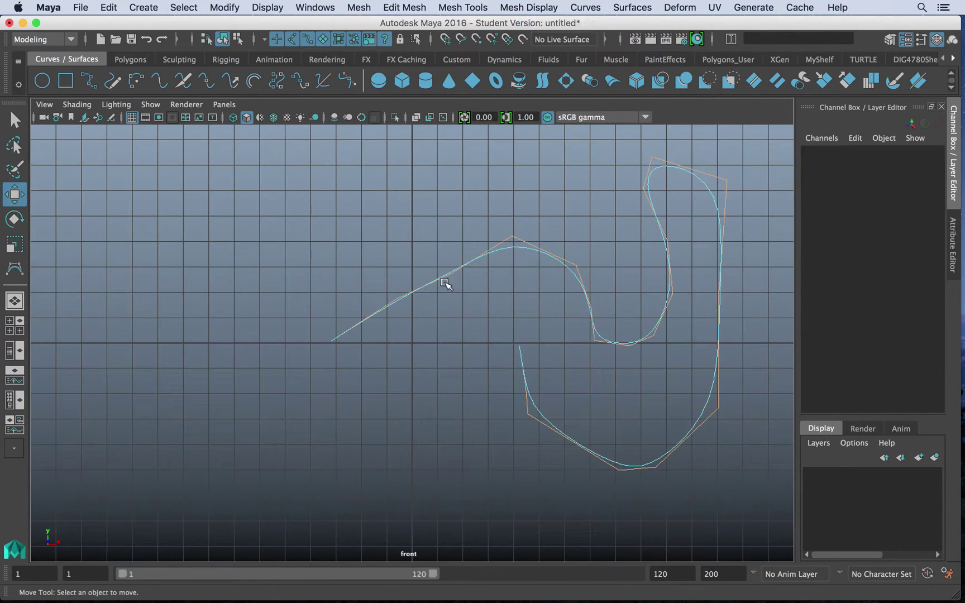
left_click_drag(511, 244, 542, 263)
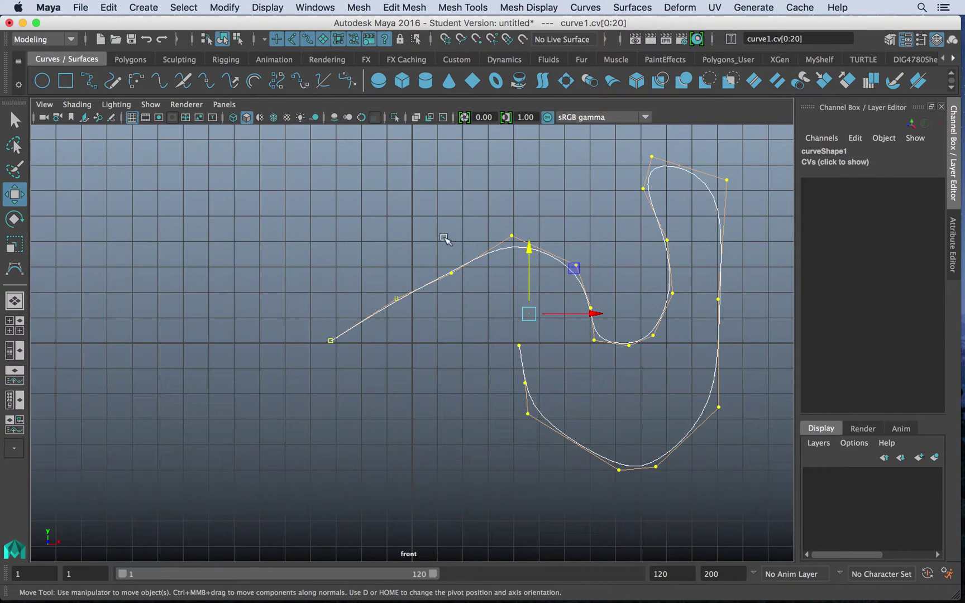
Select edit point ep[2] on the arch and move it down and back
right_click(450, 229)
left_click(449, 266)
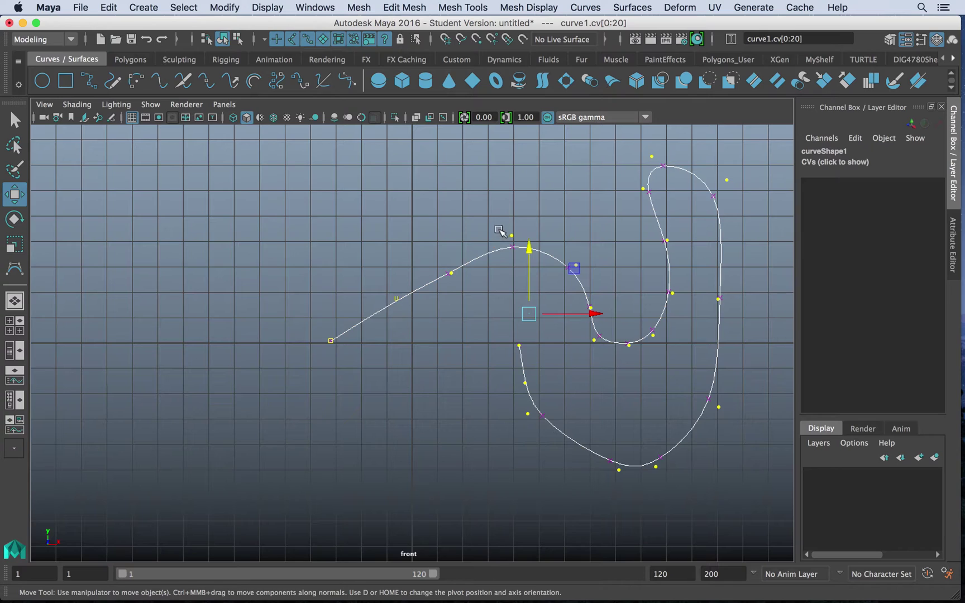
left_click_drag(492, 229, 523, 243)
mouse_move(530, 189)
middle_mouse_down()
mouse_move(531, 176)
mouse_move(528, 228)
mouse_move(537, 184)
middle_mouse_up()
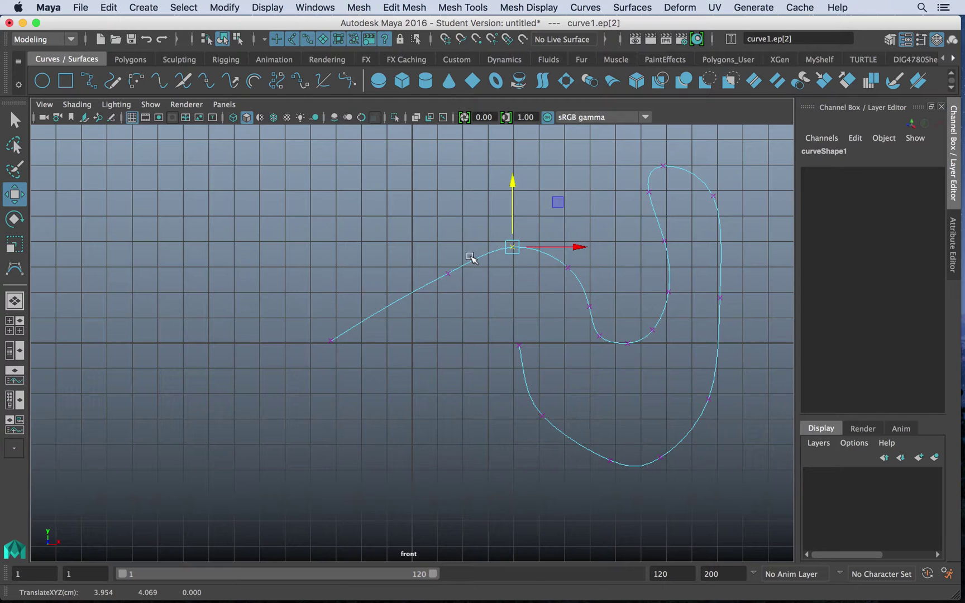
Return to Object Mode, select curve1 and delete it
right_click_drag(469, 244, 522, 226)
left_click(459, 274)
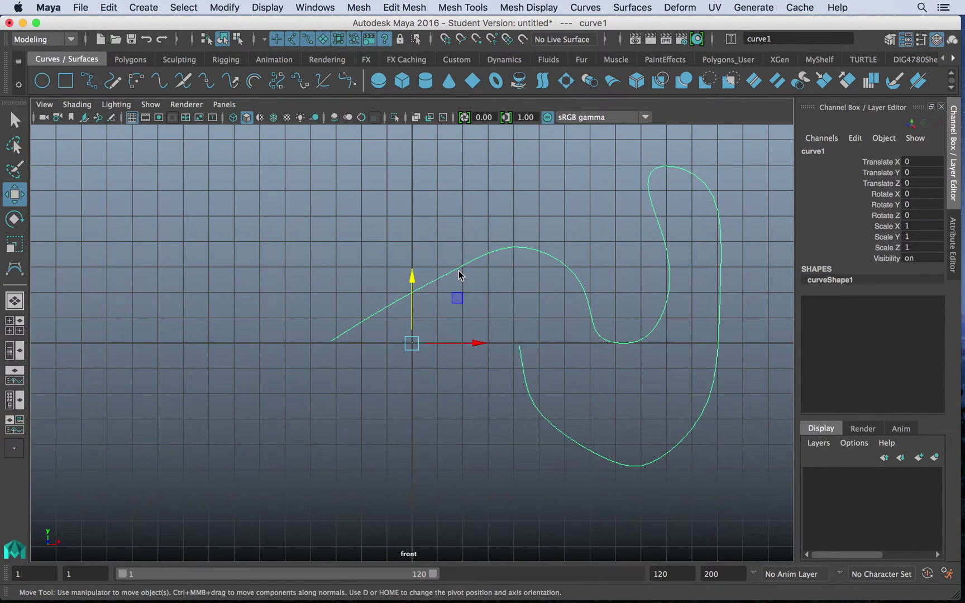
key("Delete")
left_click(144, 7)
With the EP Curve Tool, place edit points arcing over and down around the bottom
mouse_move(214, 108)
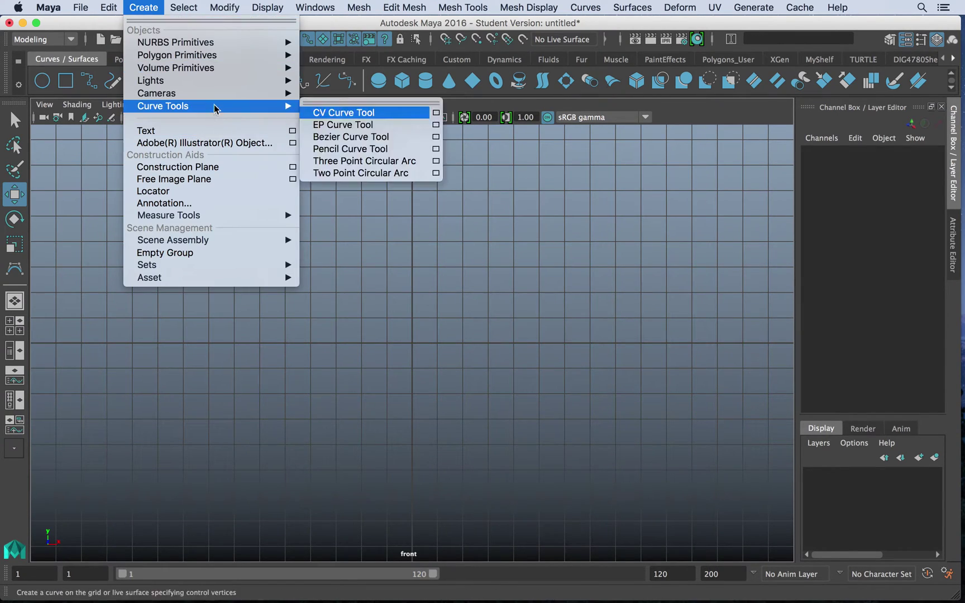
left_click(343, 124)
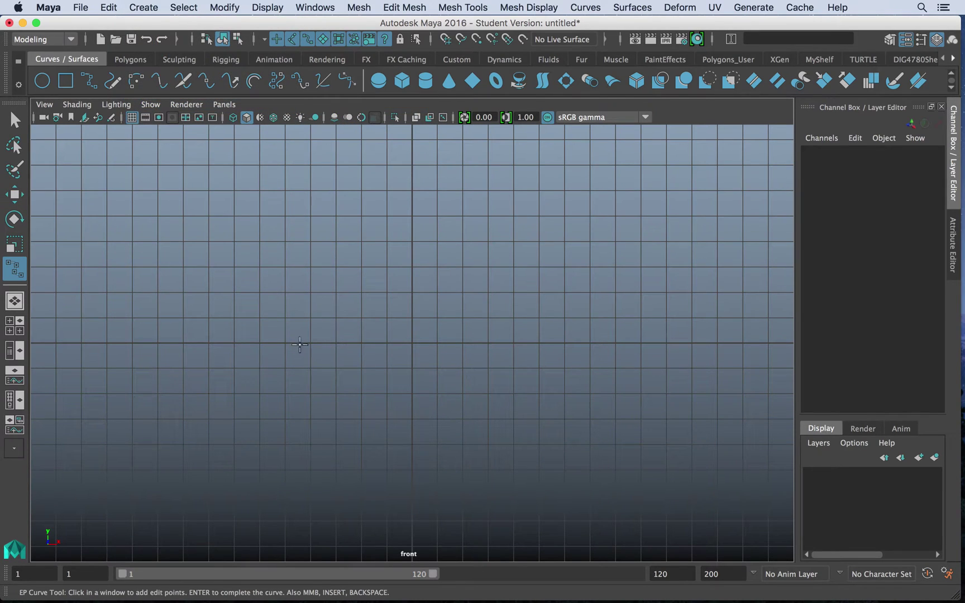
left_click(300, 344)
left_click(302, 306)
left_click(323, 286)
left_click(396, 277)
left_click(475, 370)
left_click(470, 414)
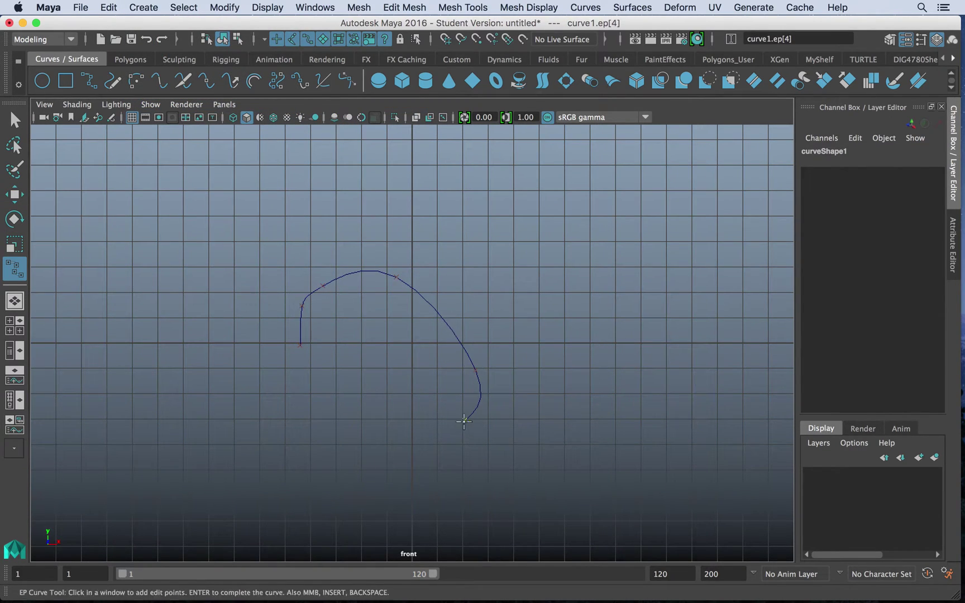
left_click(409, 439)
left_click(330, 481)
left_click(398, 504)
Extend the EP curve back up and over the right side, finish it, and delete it
left_click(537, 463)
left_click(566, 348)
left_click(559, 247)
left_click(624, 228)
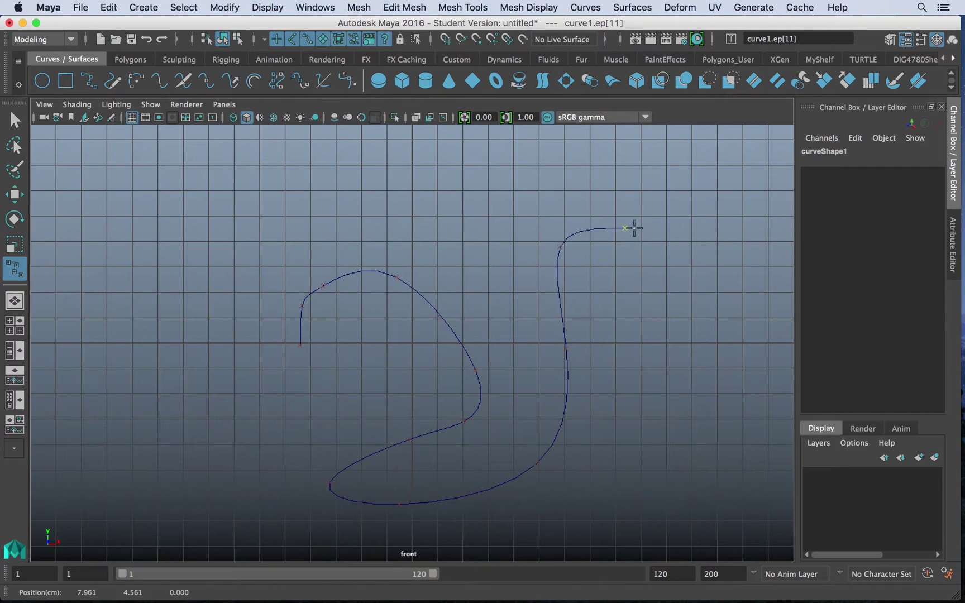
left_click(647, 229)
left_click(665, 350)
left_click(679, 426)
left_click(710, 441)
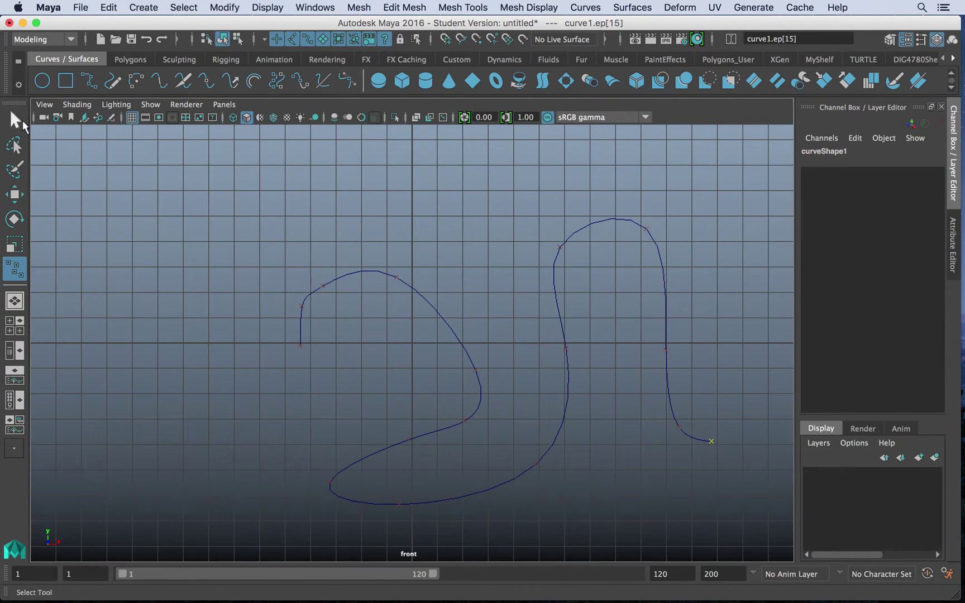
left_click(21, 121)
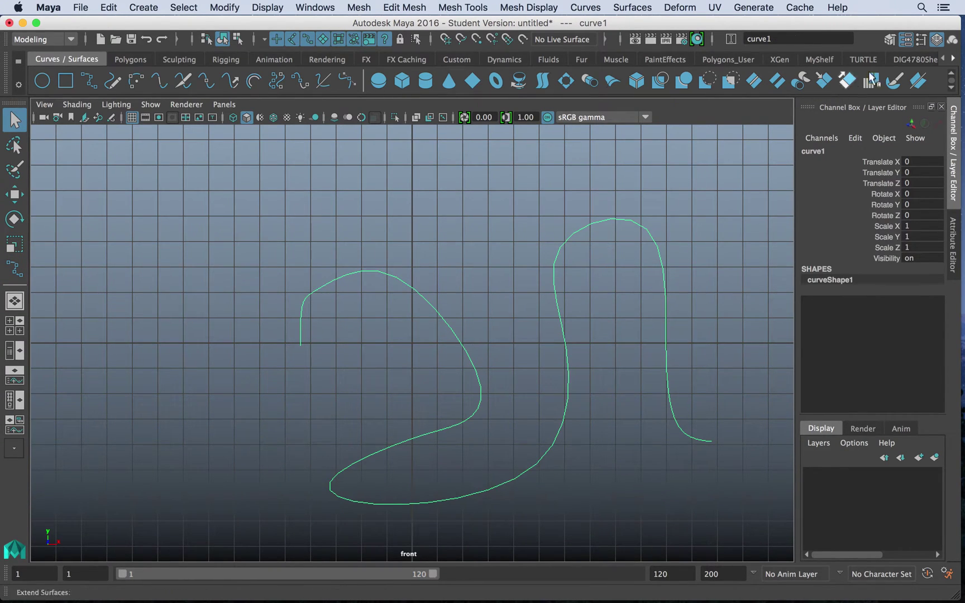
key("Delete")
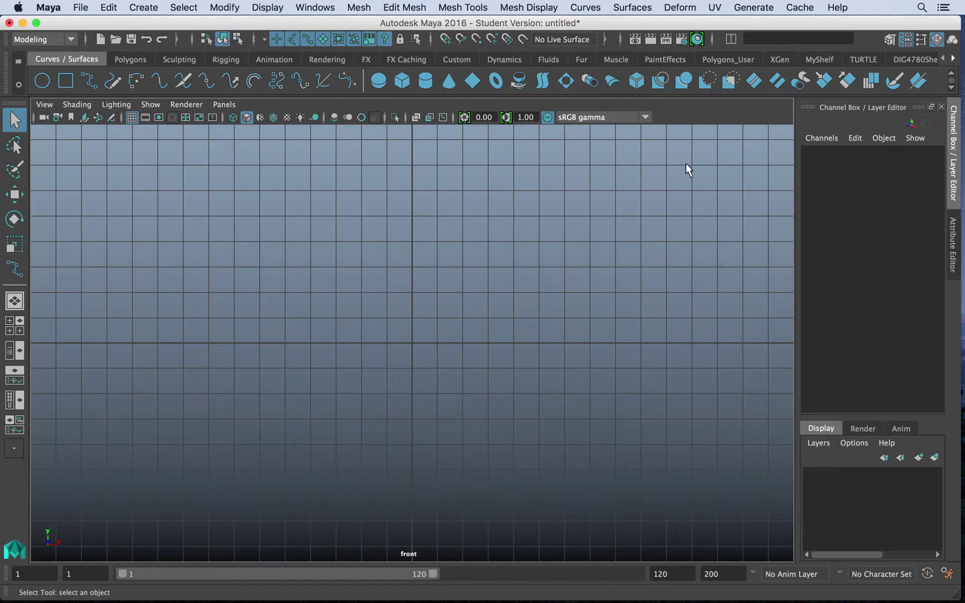
Set the EP Curve Tool degree to 3 Bezier and draw a four-point curve
left_click(14, 273)
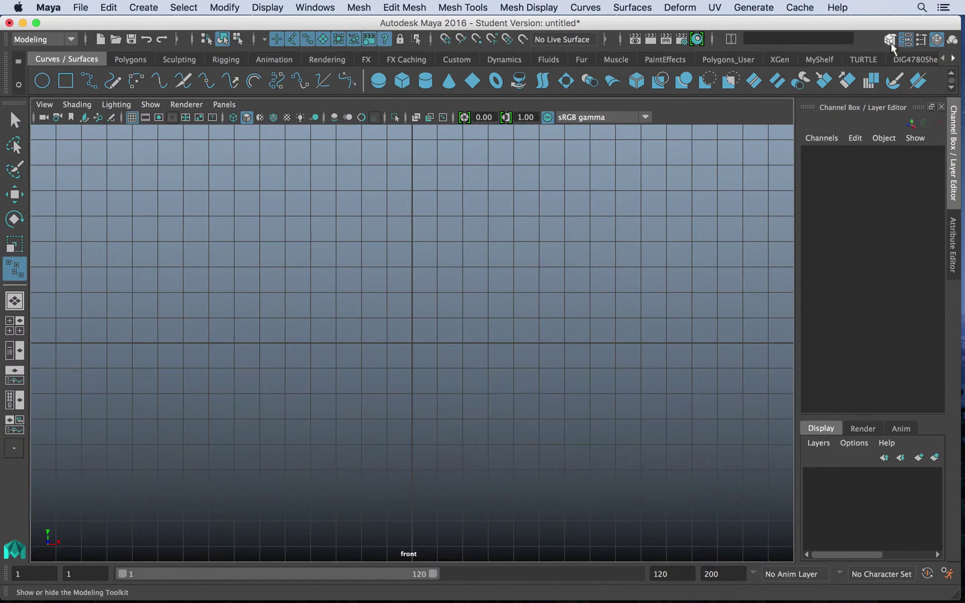
left_click(919, 45)
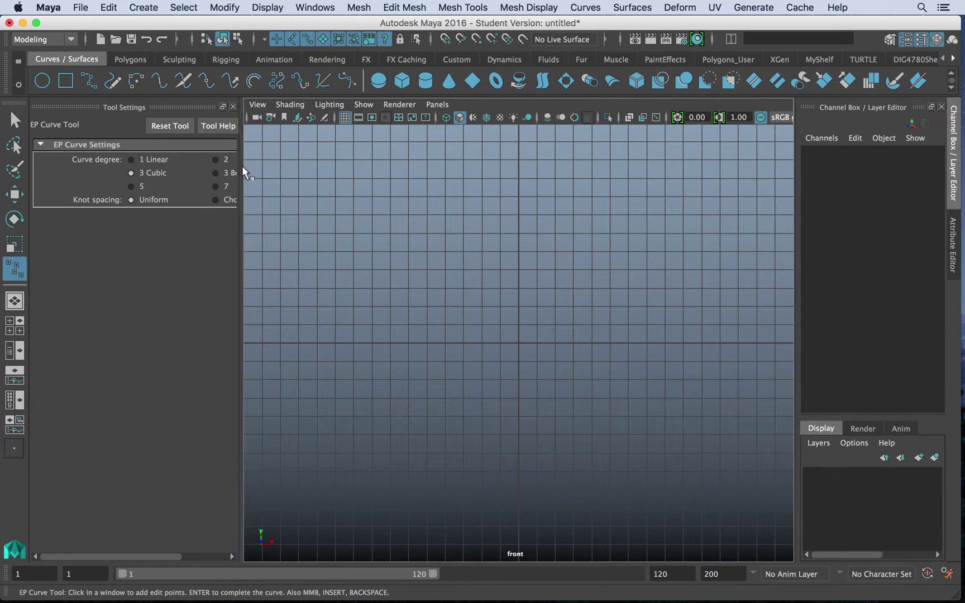
left_click_drag(242, 168, 316, 172)
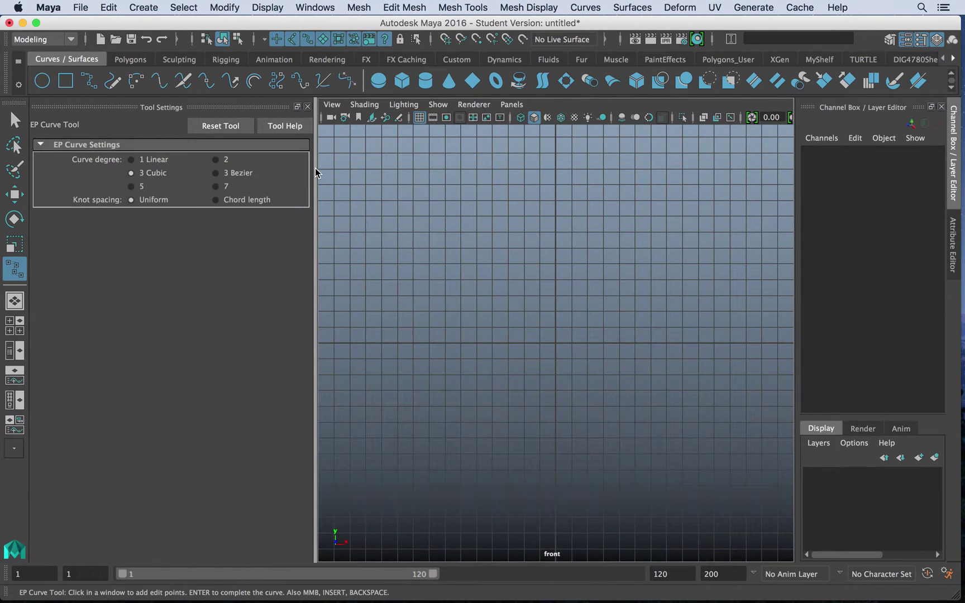
left_click(229, 173)
left_click(441, 323)
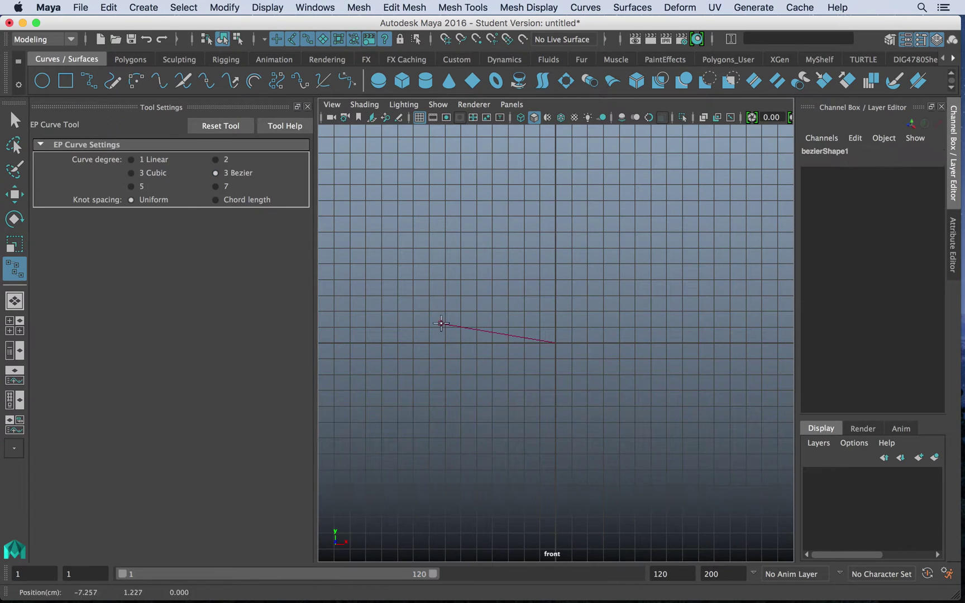
left_click(474, 269)
left_click(551, 302)
left_click_drag(581, 367, 691, 259)
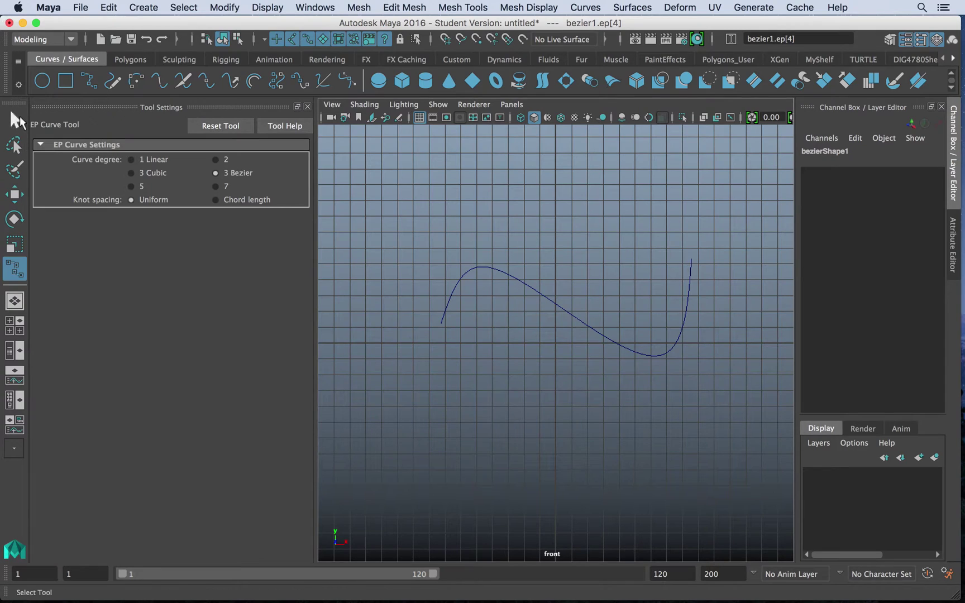
left_click(15, 119)
Select the curve's bottom anchor tangent handle and move it to adjust the shape
right_click_drag(618, 246, 550, 244)
left_click(660, 355)
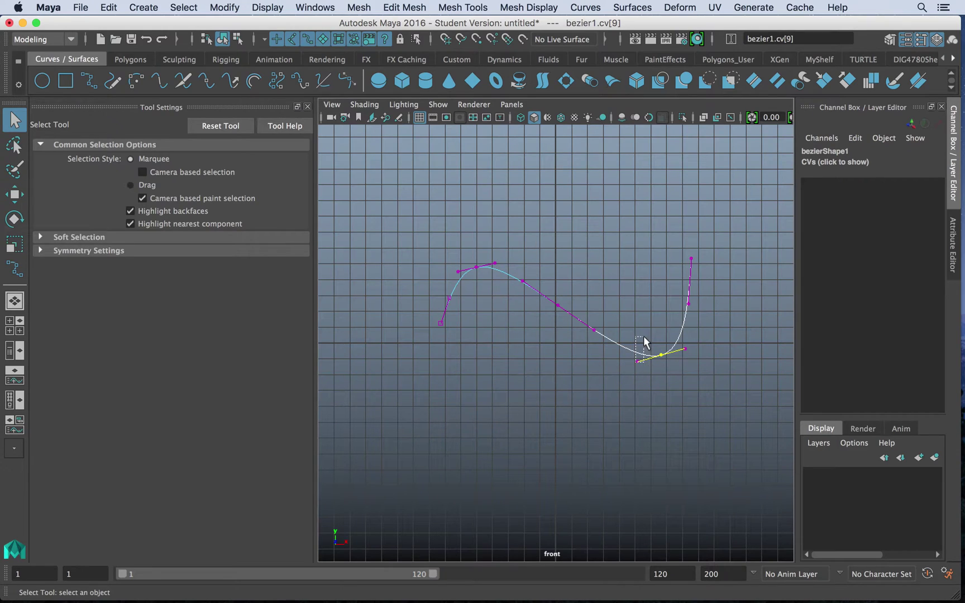
left_click_drag(643, 336, 644, 337)
scroll(640, 366, "down", 2)
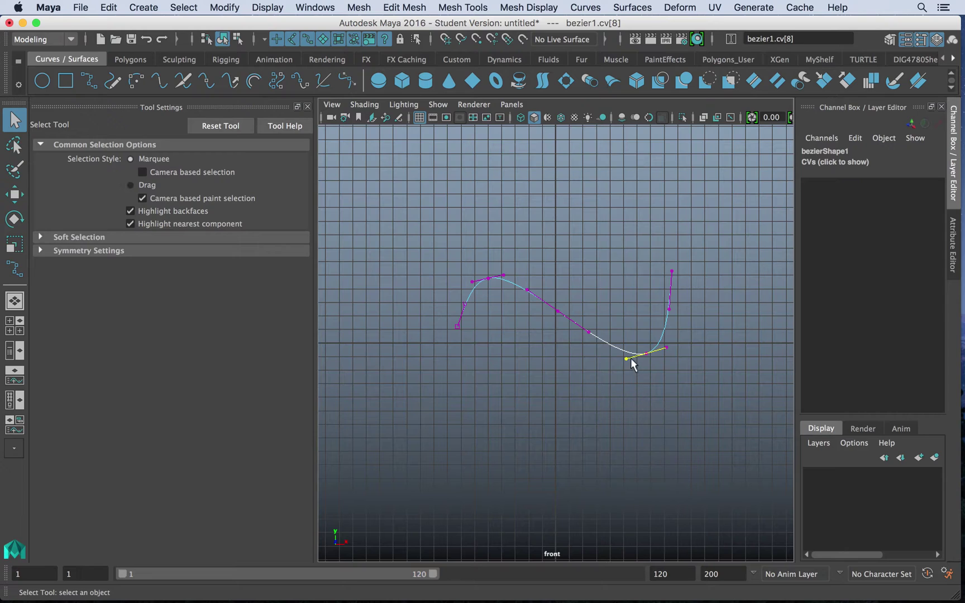
key("w")
mouse_move(627, 359)
left_mouse_down()
mouse_move(625, 393)
mouse_move(565, 369)
mouse_move(624, 356)
mouse_move(584, 357)
mouse_move(626, 360)
left_mouse_up()
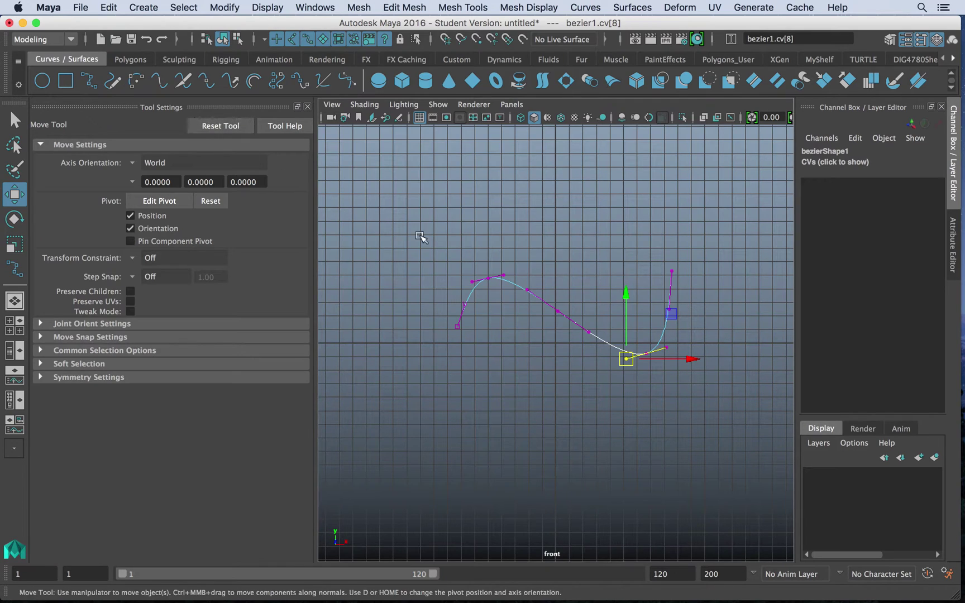
Return the Bezier-degree curve to Object Mode and select it
left_click(15, 271)
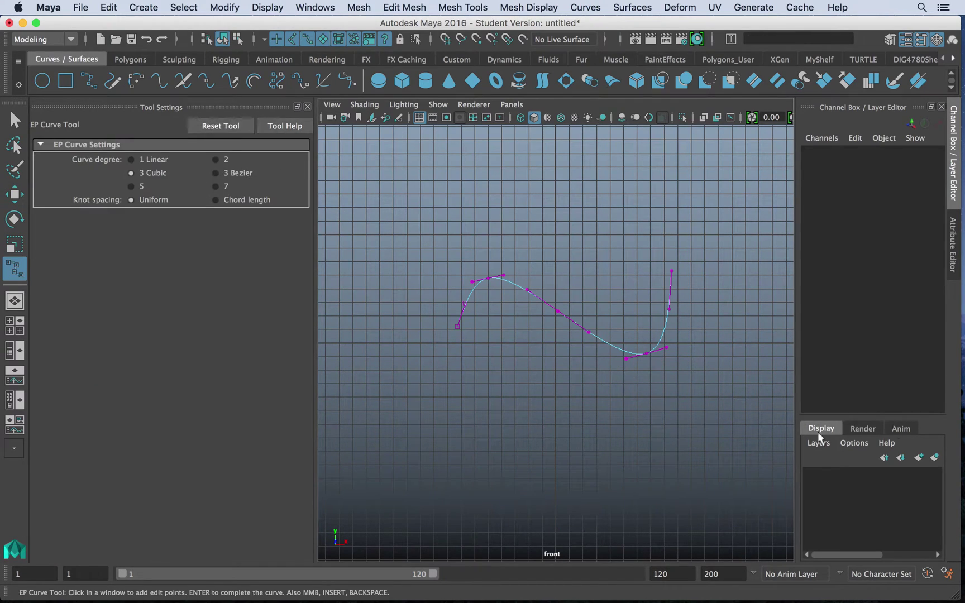
right_click_drag(638, 244, 696, 215)
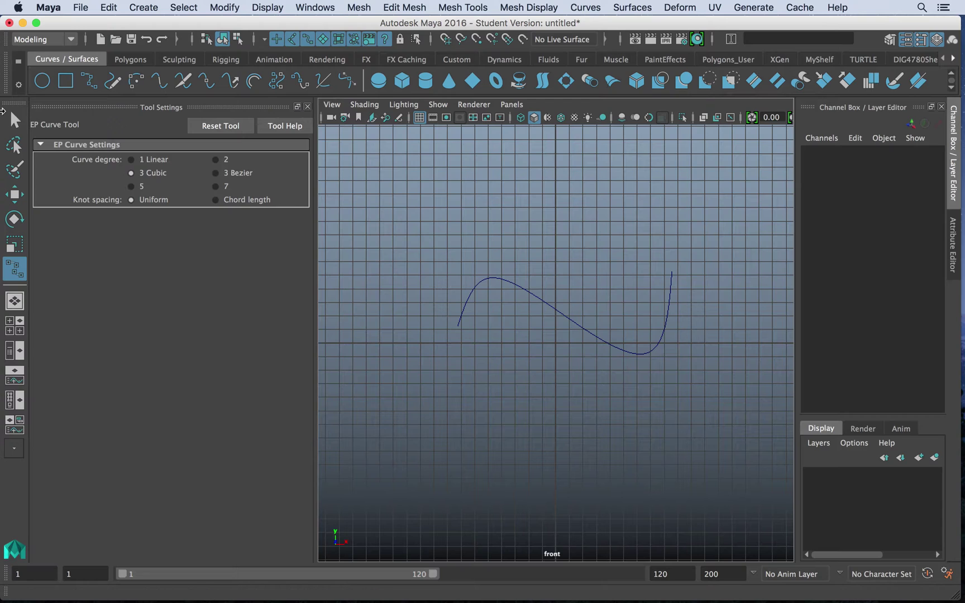
left_click(15, 120)
left_click_drag(603, 214, 696, 444)
Delete the Bezier-degree curve and switch to the Bezier Curve Tool
key("Delete")
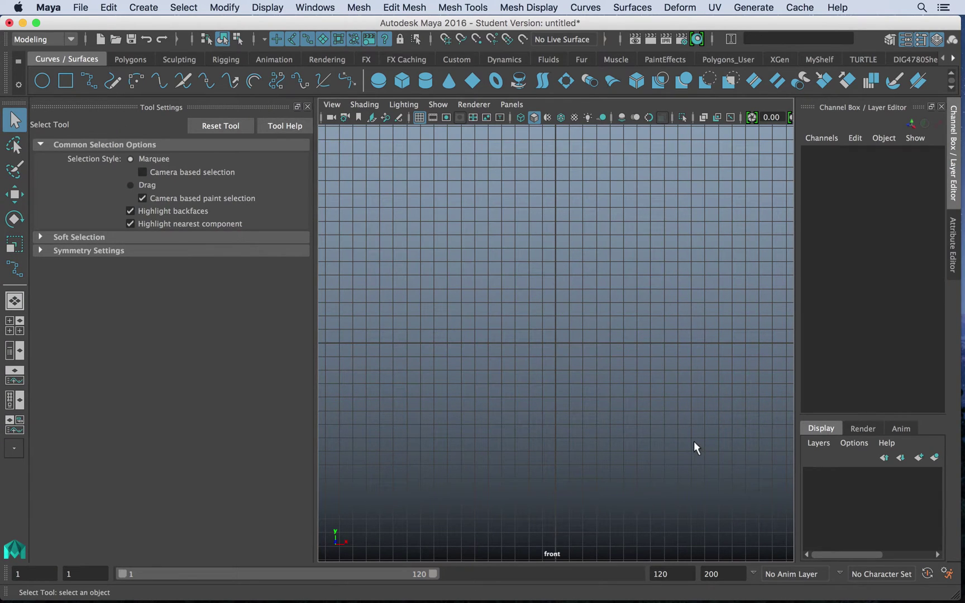
left_click(143, 8)
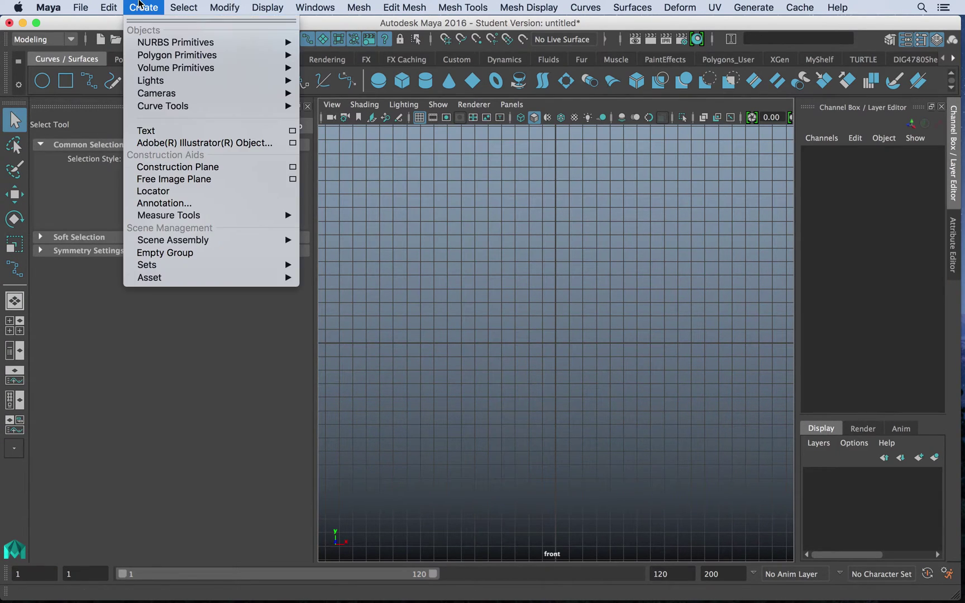
mouse_move(173, 106)
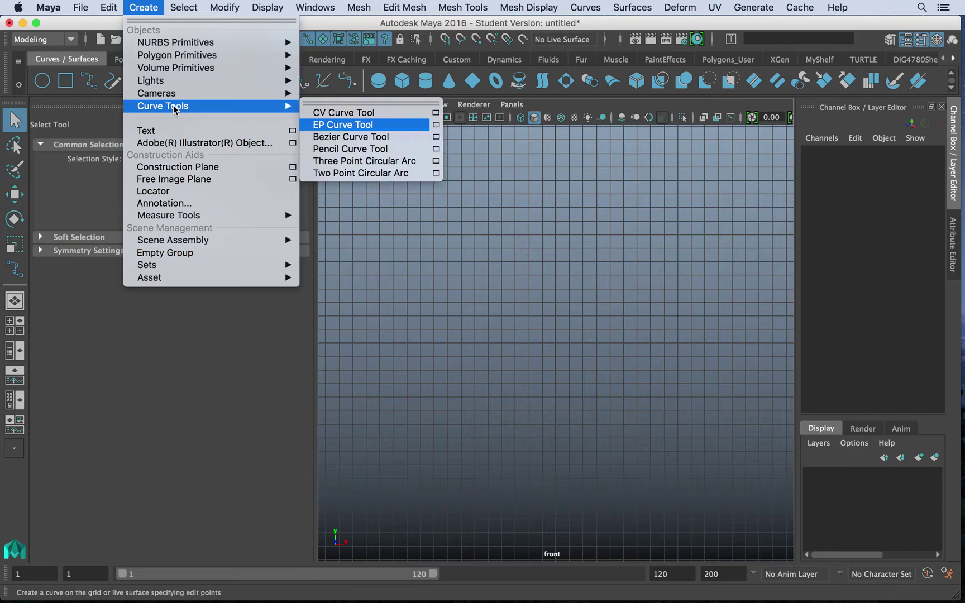
left_click(373, 140)
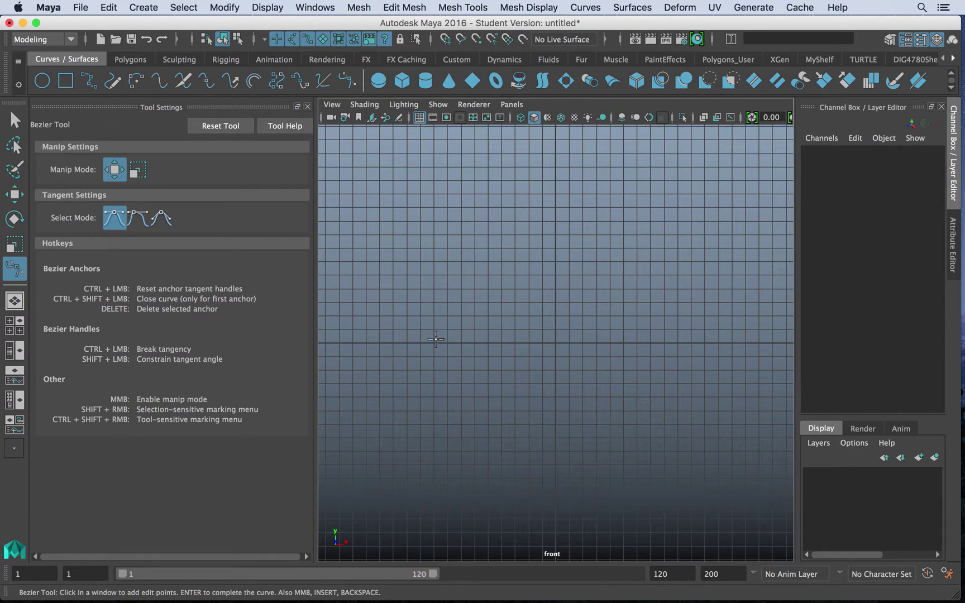
Draw a Bezier curve with four anchors, dragging tangent handles at each
left_click(435, 339)
left_click_drag(440, 273, 456, 259)
left_click_drag(511, 247, 578, 258)
left_click_drag(556, 346, 558, 379)
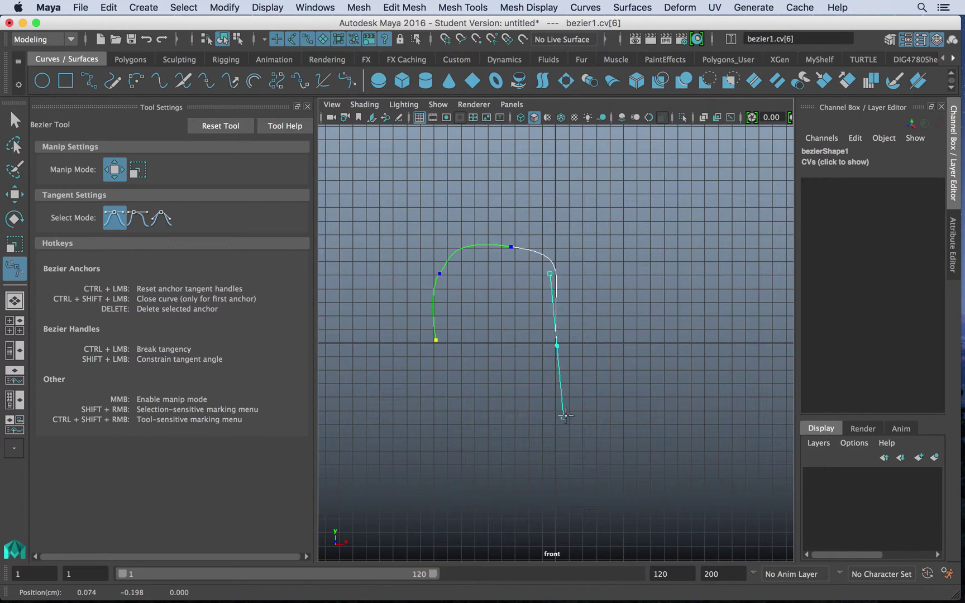
left_click_drag(566, 416, 584, 370)
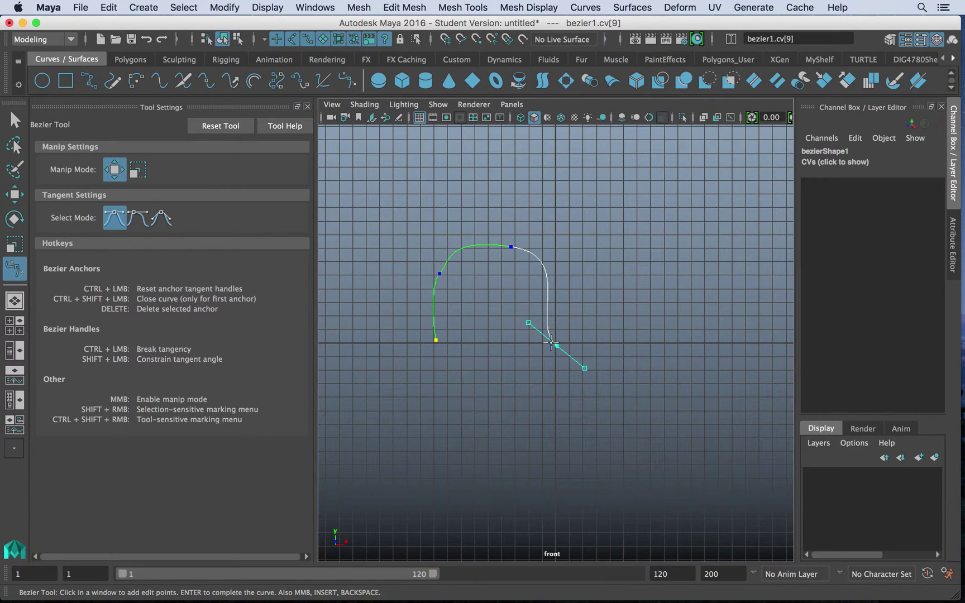
Reposition the last anchor and its tangent handle, then delete it and return to the Select Tool
left_click_drag(552, 345, 610, 326)
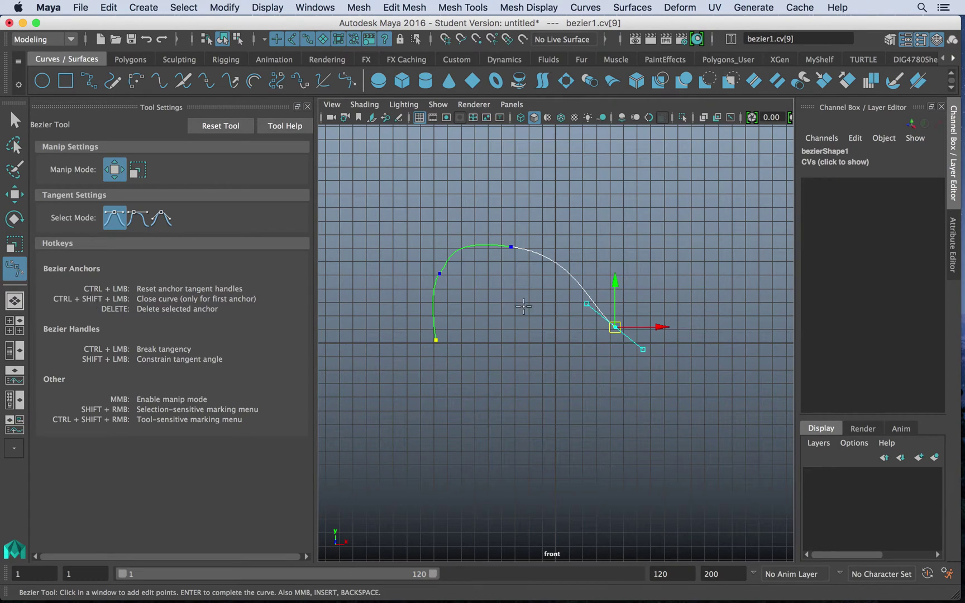
scroll(620, 325, "down", 3)
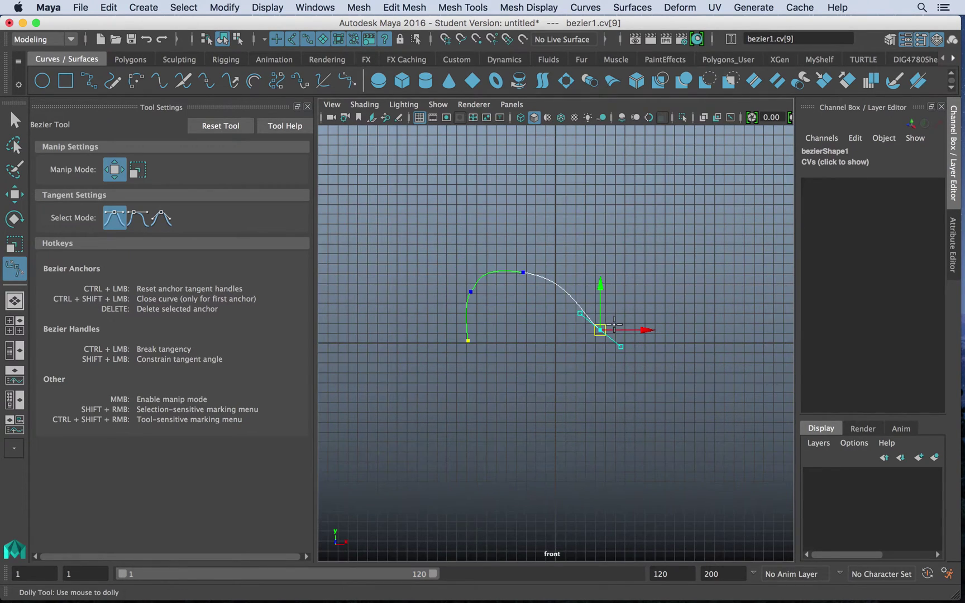
mouse_move(610, 325)
left_mouse_down()
mouse_move(608, 336)
mouse_move(593, 322)
left_mouse_up()
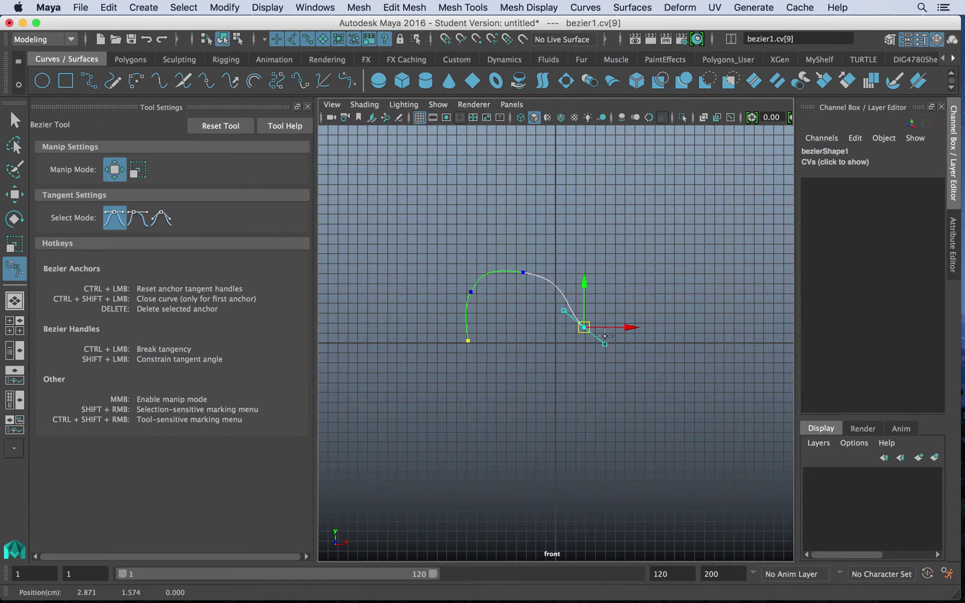
left_click(604, 343)
middle_click_drag(598, 364, 609, 342)
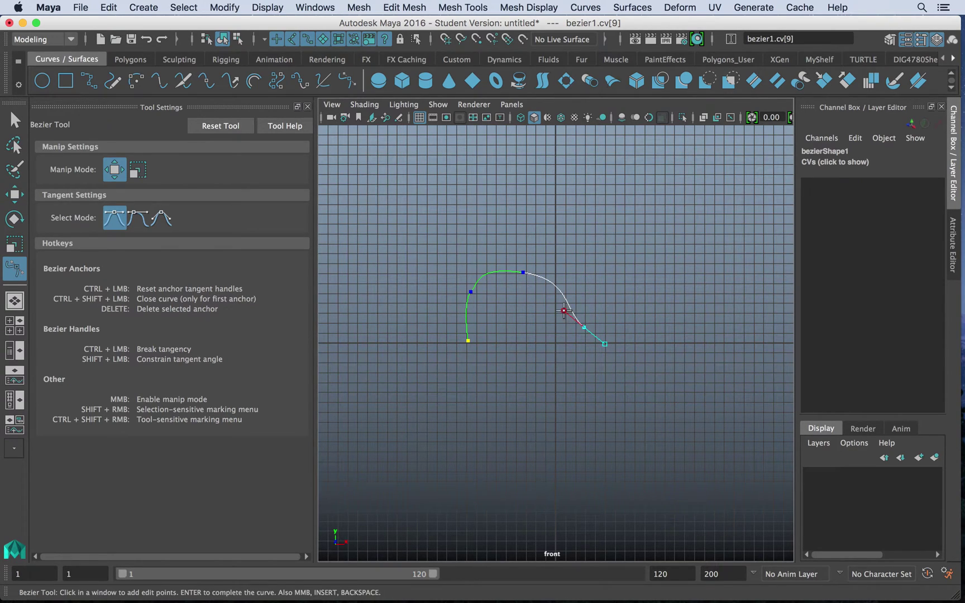
mouse_move(564, 310)
middle_mouse_down()
mouse_move(546, 338)
mouse_move(498, 299)
mouse_move(560, 330)
mouse_move(545, 318)
mouse_move(591, 259)
mouse_move(567, 317)
middle_mouse_up()
scroll(568, 309, "down", 2)
scroll(568, 309, "down", 1)
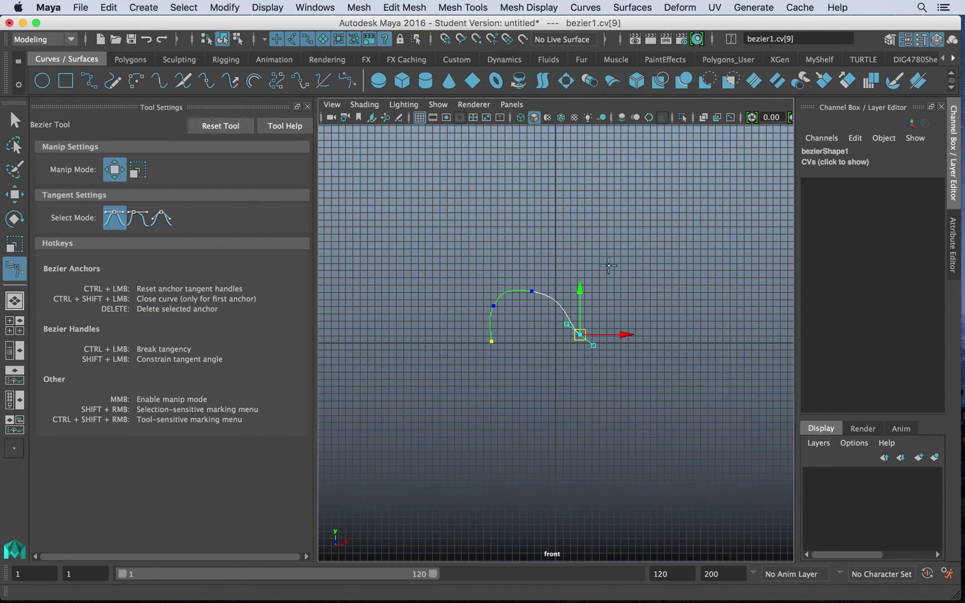
key("Delete")
key("Delete")
key("Delete")
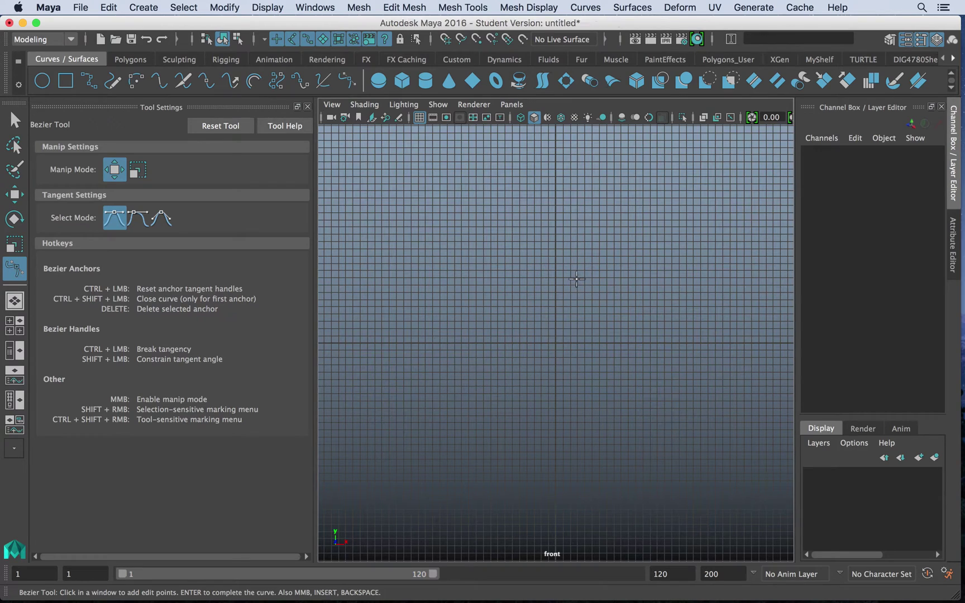
left_click(14, 120)
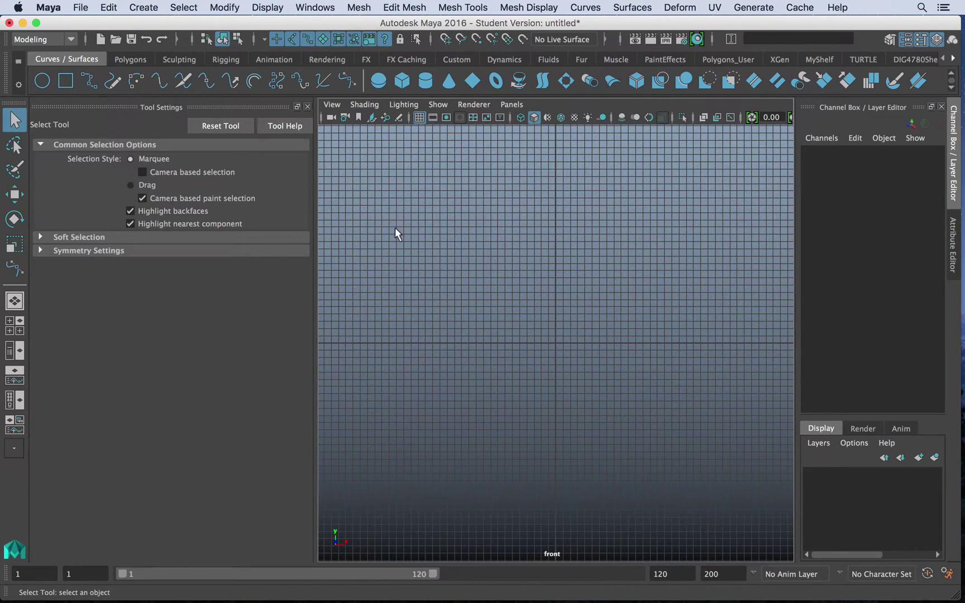
Sketch a degree 3 test curve with the Pencil Curve Tool, then undo it
left_click(143, 8)
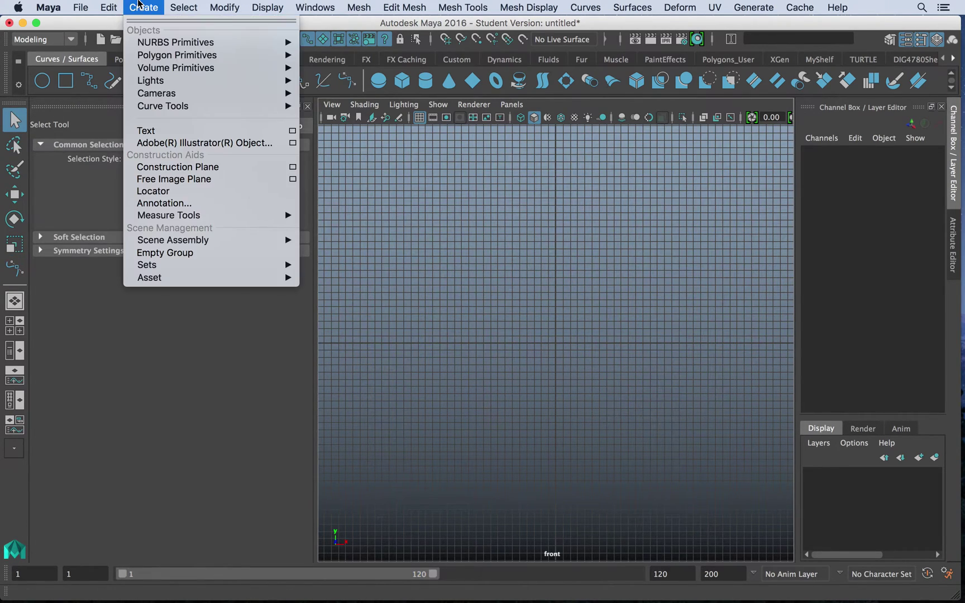
mouse_move(274, 108)
left_click(350, 148)
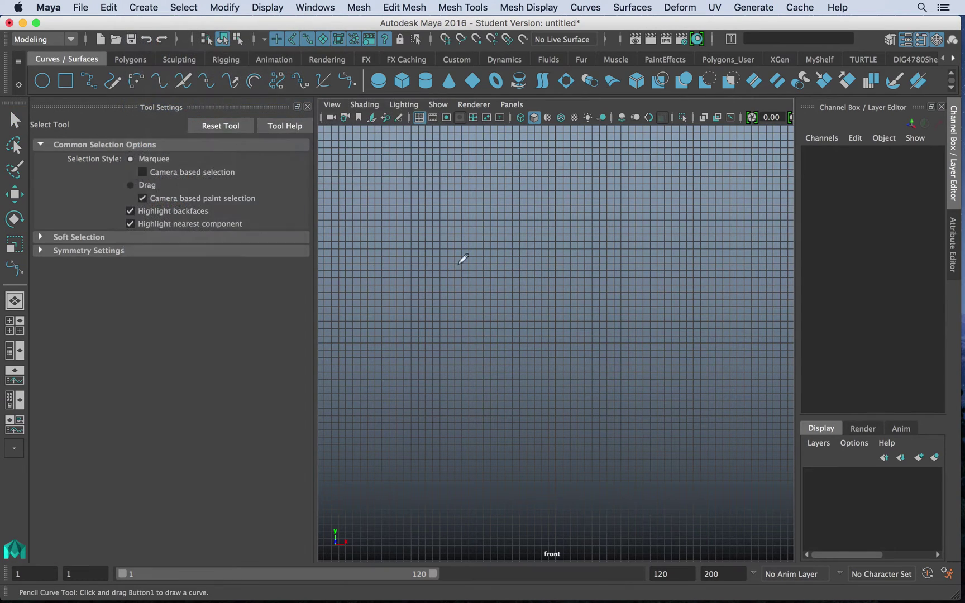
mouse_move(448, 338)
left_mouse_down()
mouse_move(442, 212)
mouse_move(535, 205)
mouse_move(551, 356)
mouse_move(609, 276)
mouse_move(685, 394)
mouse_move(760, 450)
left_mouse_up()
key("ctrl+z")
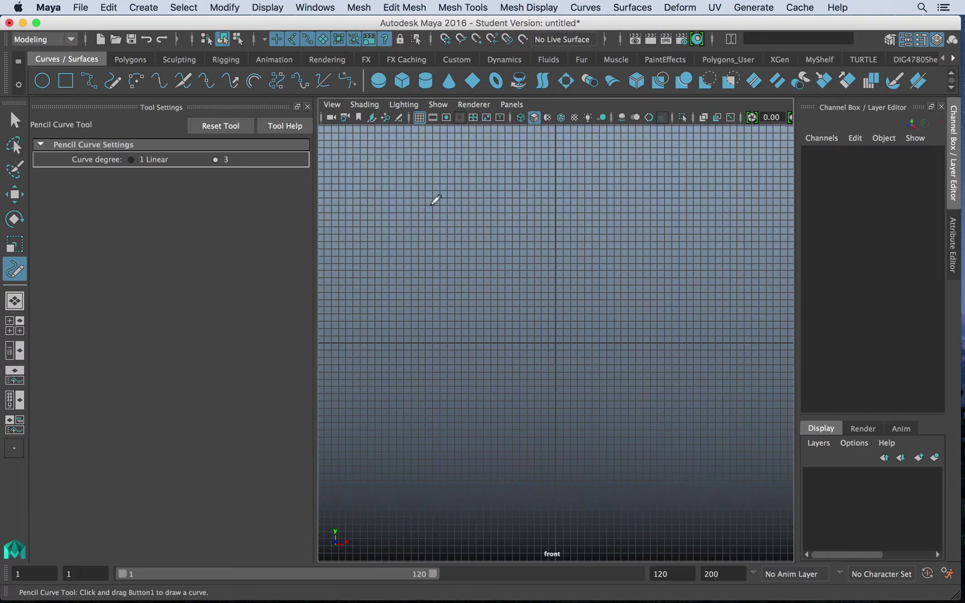
Sketch a 1 Linear pencil curve, undo it, and reset the tool to degree 3
left_click(150, 157)
mouse_move(485, 356)
left_mouse_down()
mouse_move(572, 177)
mouse_move(521, 469)
left_mouse_up()
mouse_move(743, 522)
left_mouse_down()
mouse_move(737, 281)
mouse_move(725, 282)
mouse_move(703, 251)
mouse_move(748, 258)
mouse_move(760, 196)
left_mouse_up()
key("ctrl+z")
left_click(220, 125)
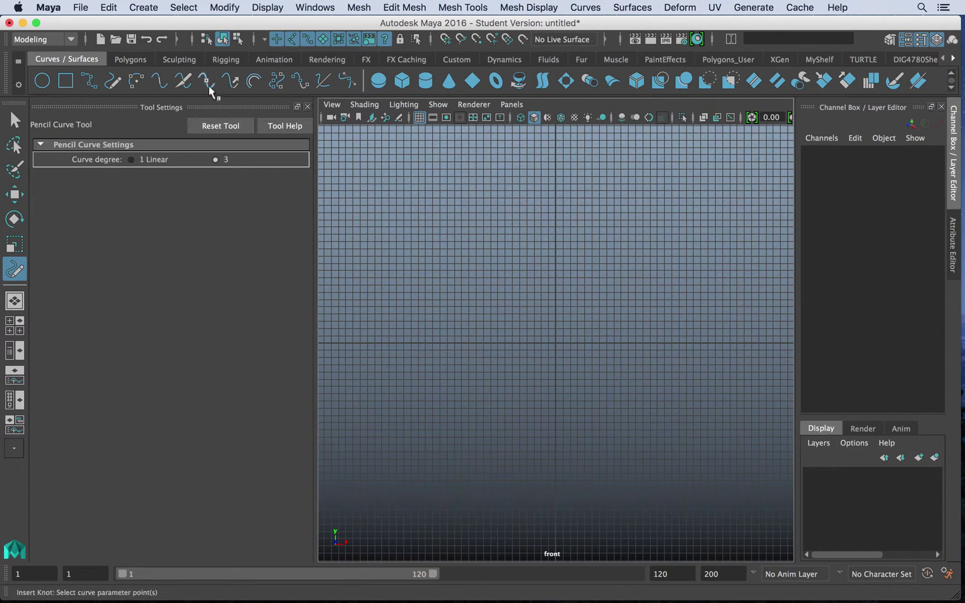
left_click(140, 7)
Draw a trial three-point circular arc in the front view, check its CVs, then delete it
mouse_move(167, 106)
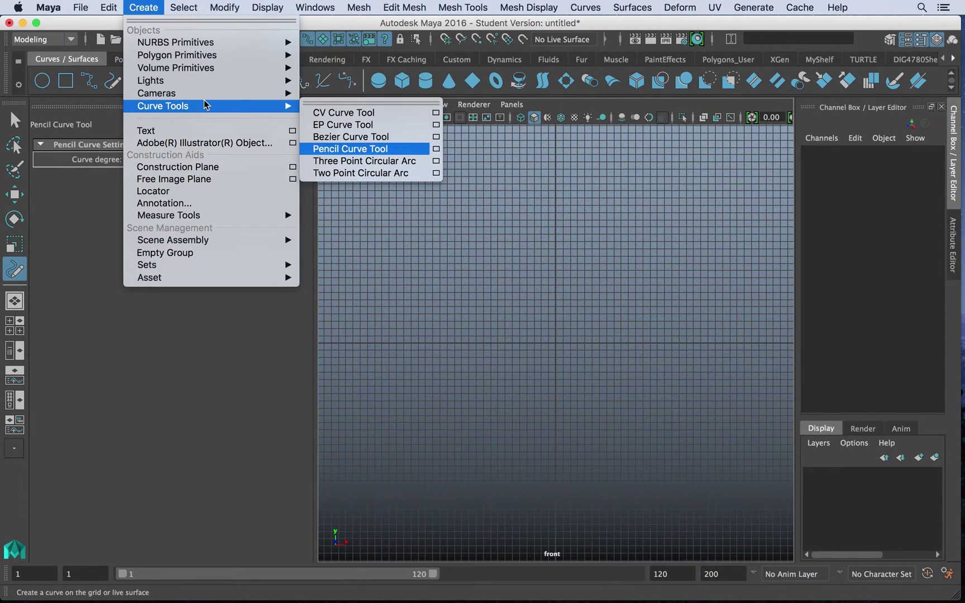
left_click(358, 159)
left_click(409, 345)
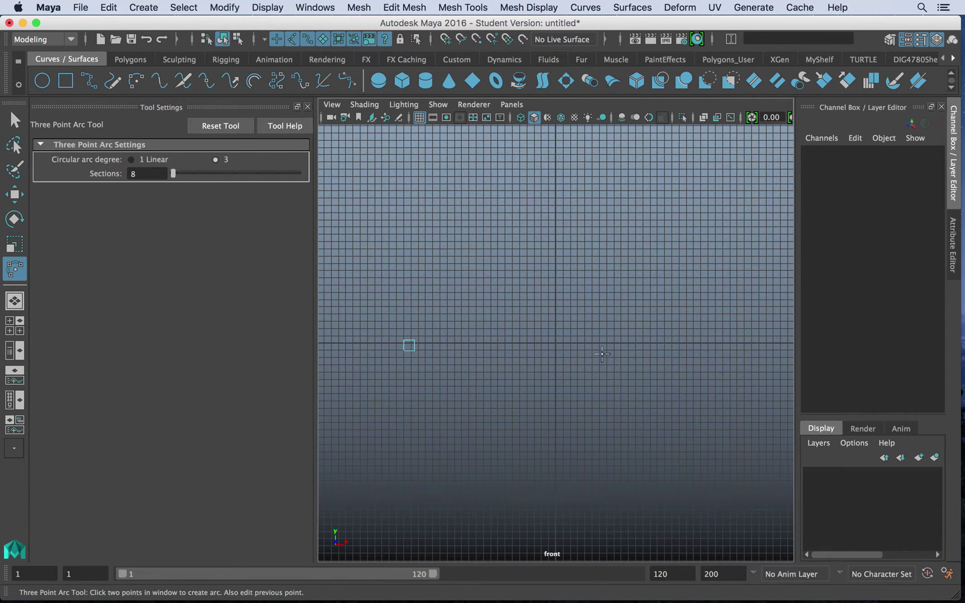
left_click(685, 347)
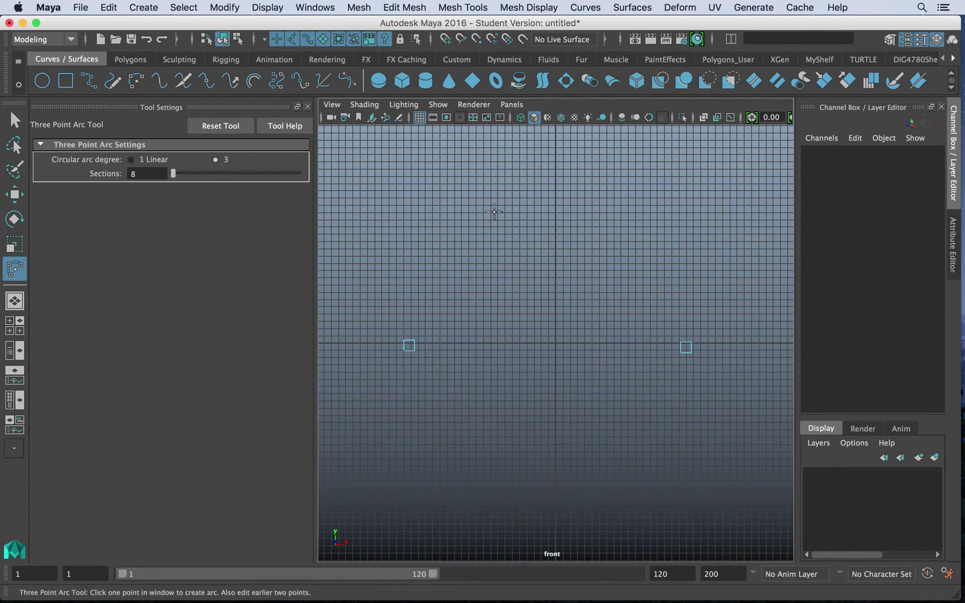
left_click_drag(528, 217, 569, 131)
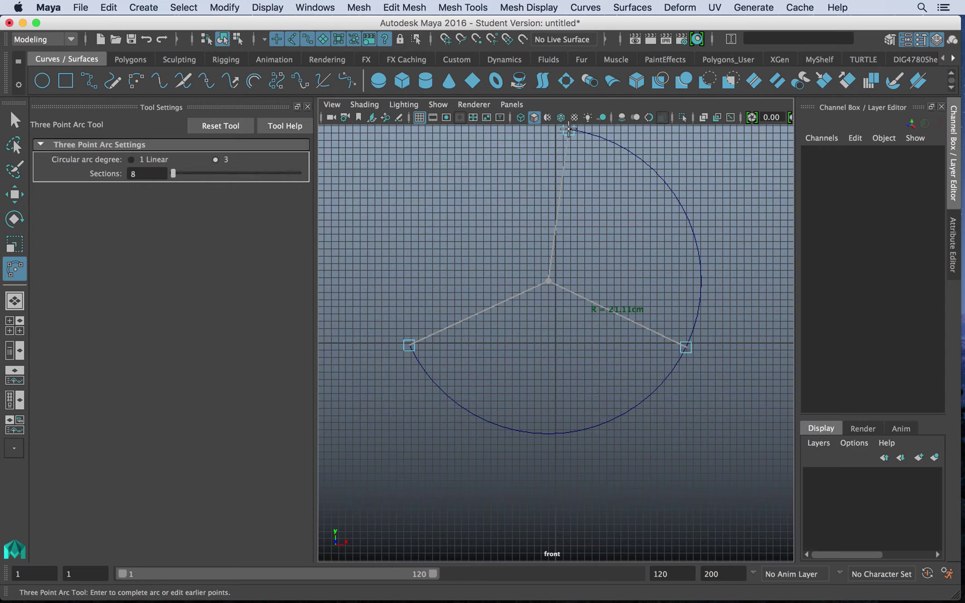
key("q")
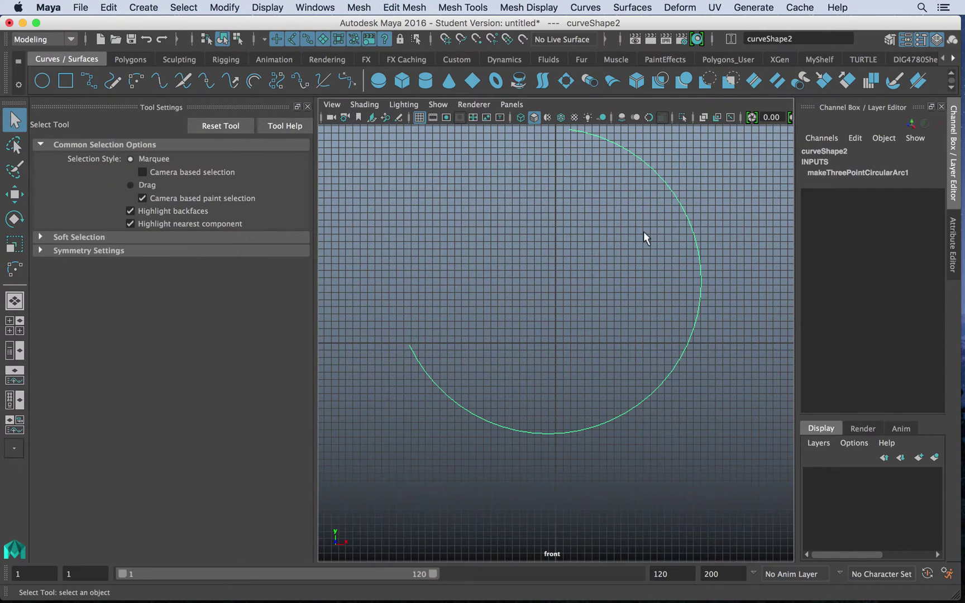
right_click_drag(644, 238, 564, 233)
key("z")
key("z")
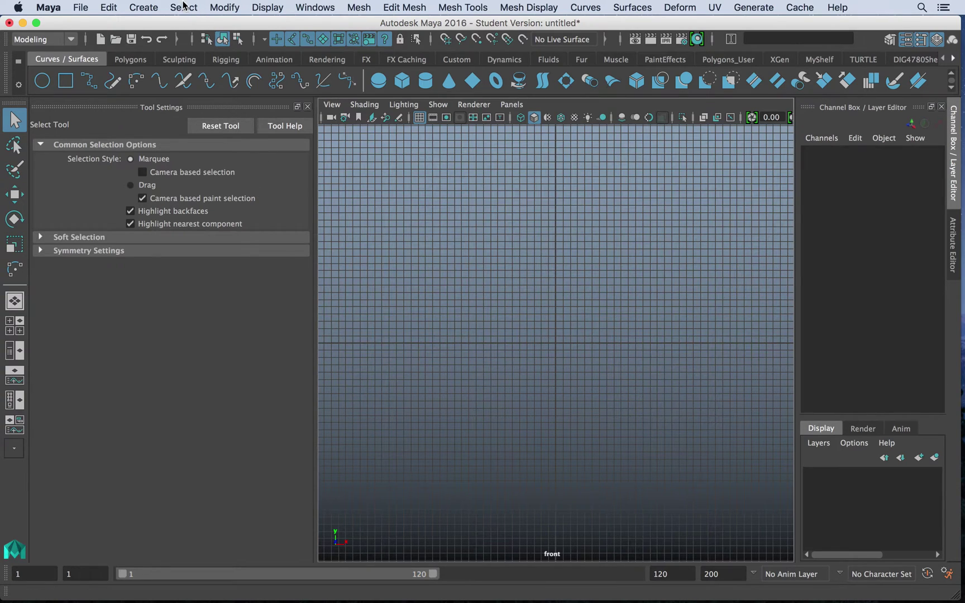
left_click(144, 7)
mouse_move(177, 107)
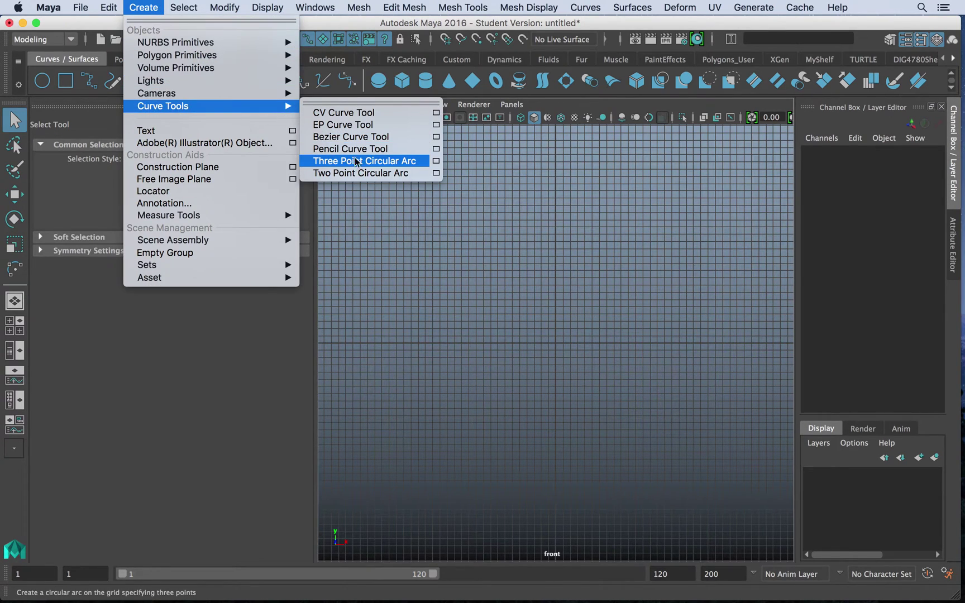
left_click(357, 172)
left_click(428, 341)
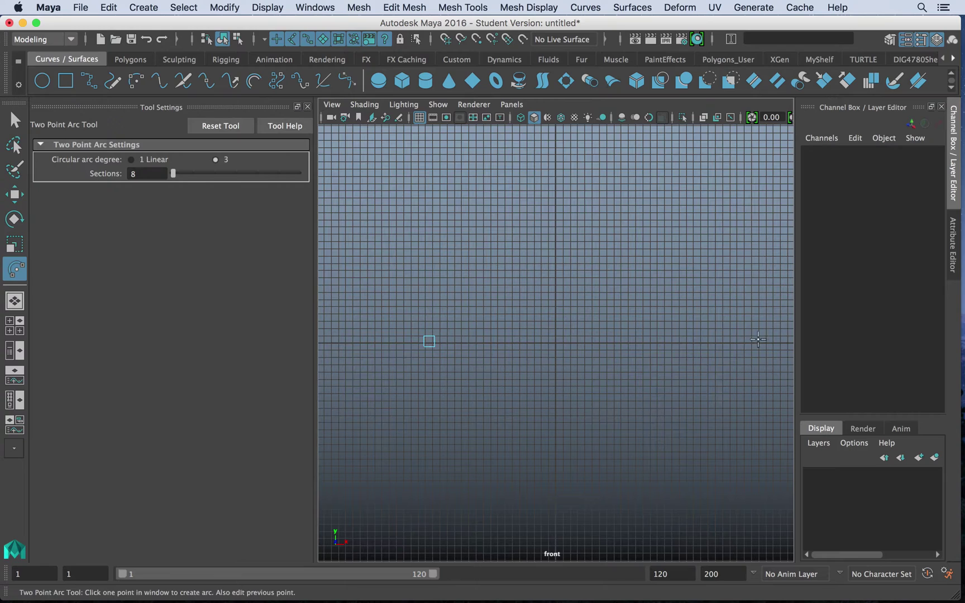
left_click(734, 344)
left_click(14, 120)
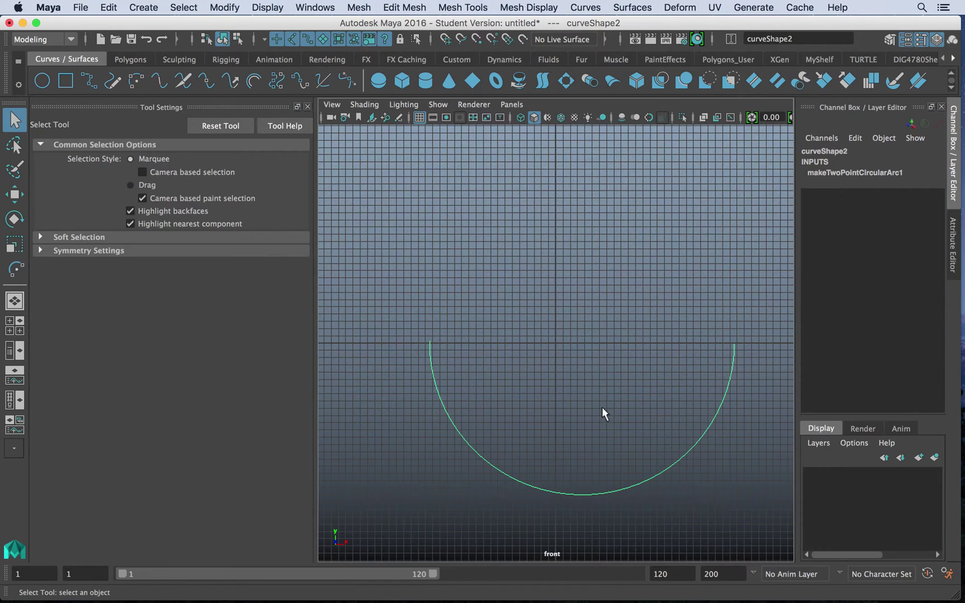
key("Delete")
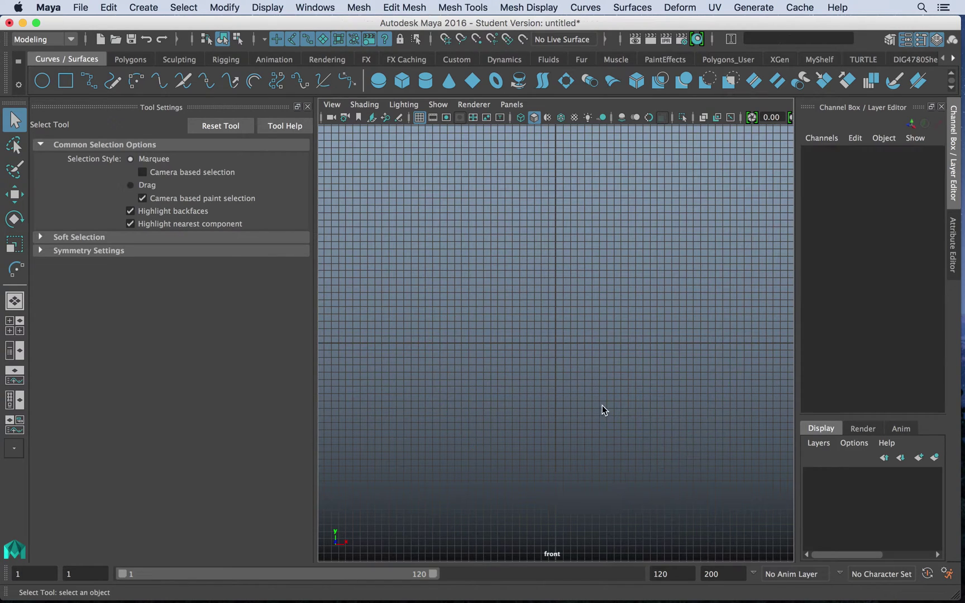
Close Tool Settings, toggle to the four-view layout, and return to a maximised front view
left_click(307, 107)
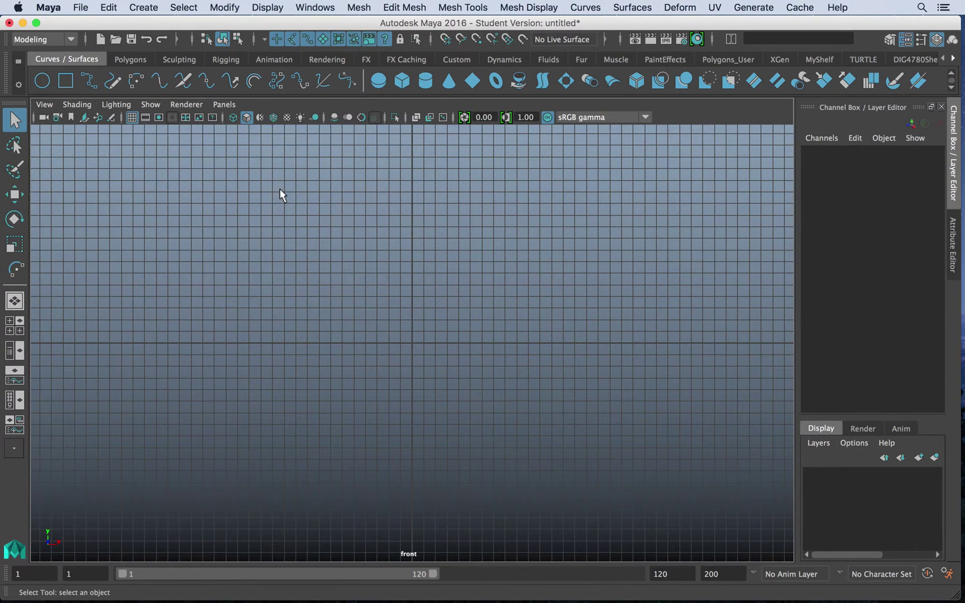
key("space")
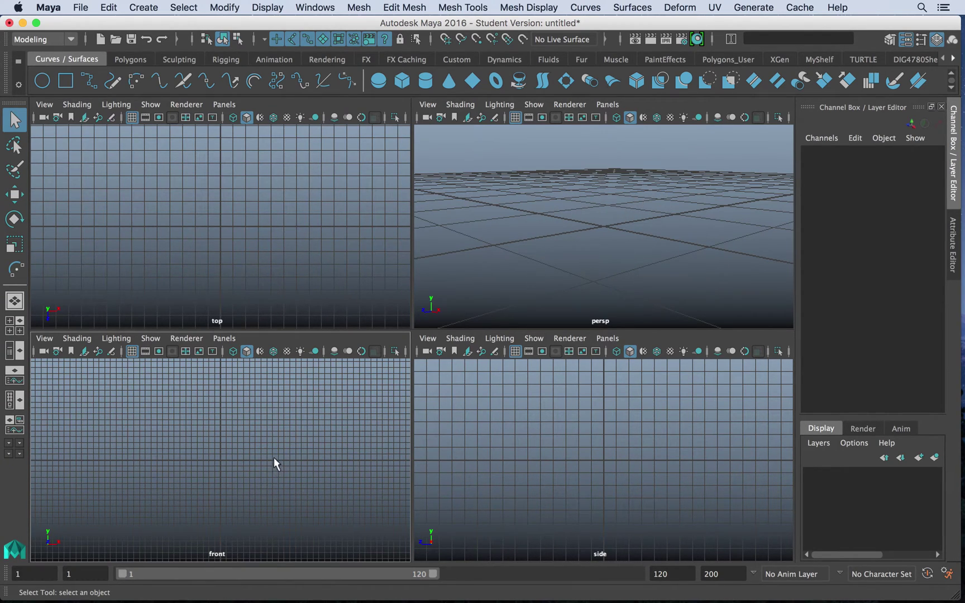
key("space")
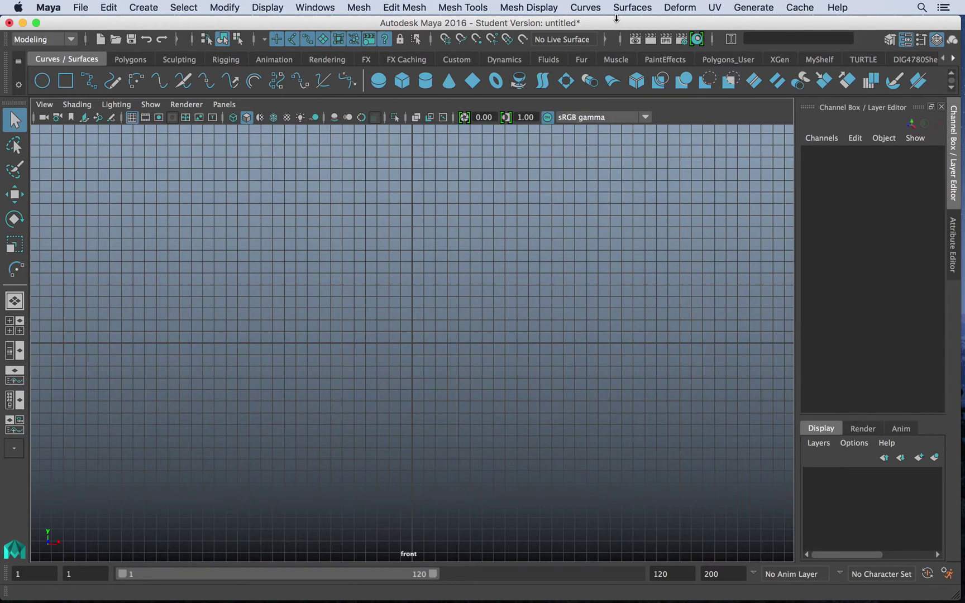
left_click(649, 4)
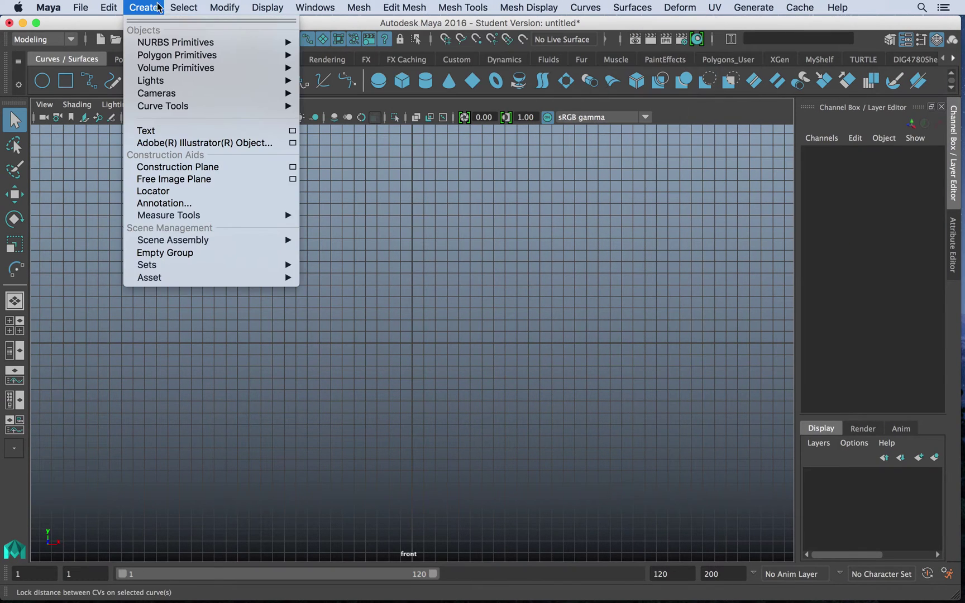
Start a CV curve at the base centre and trace the glass's foot and stem
mouse_move(197, 106)
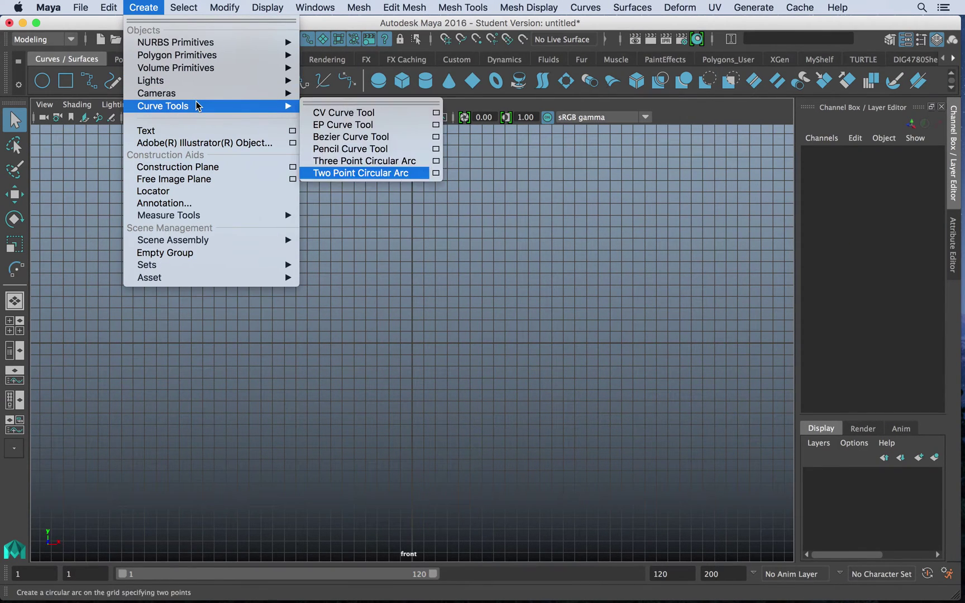
left_click(342, 113)
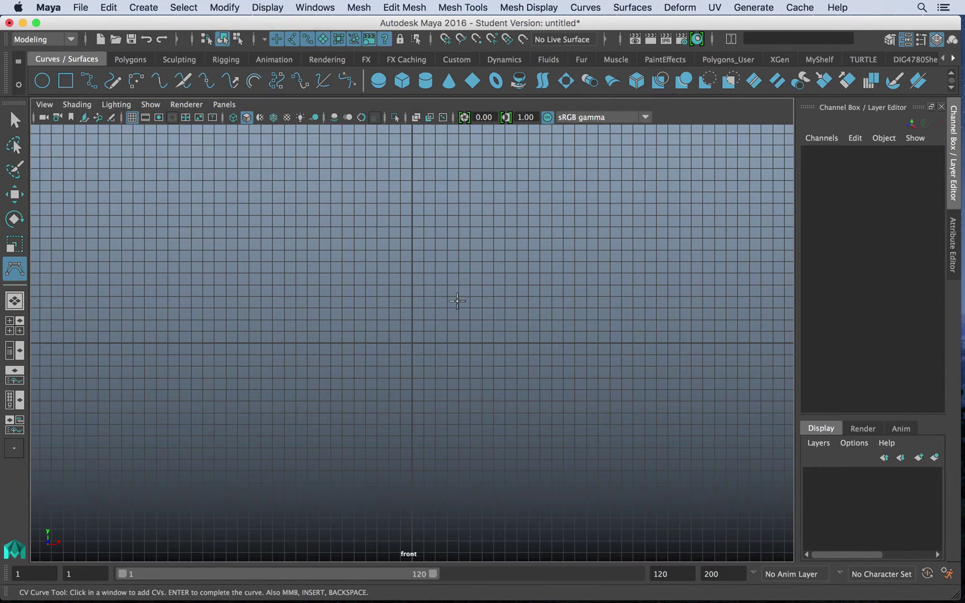
middle_click_drag(456, 301, 439, 389, "alt")
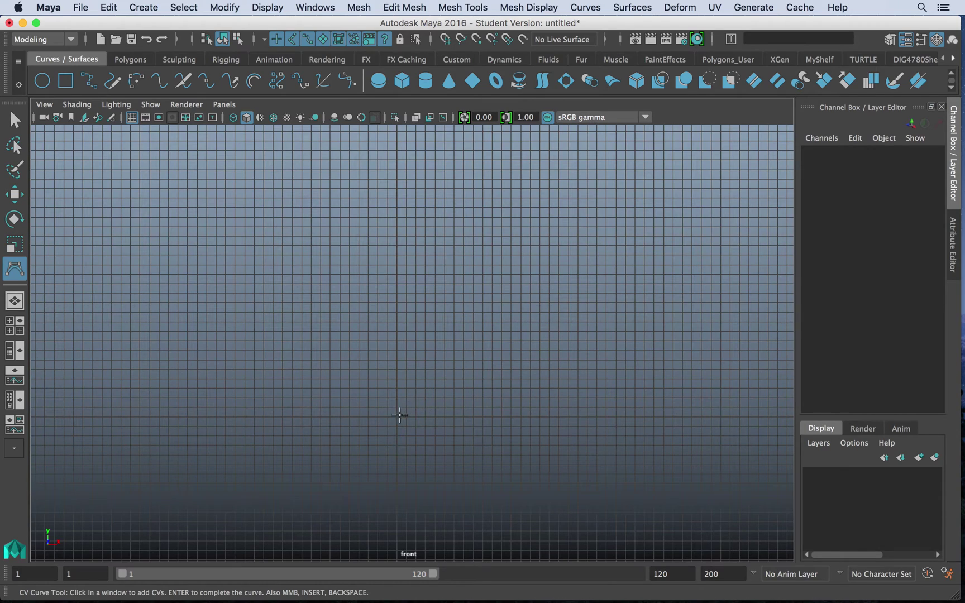
left_click(394, 416)
left_click(431, 417)
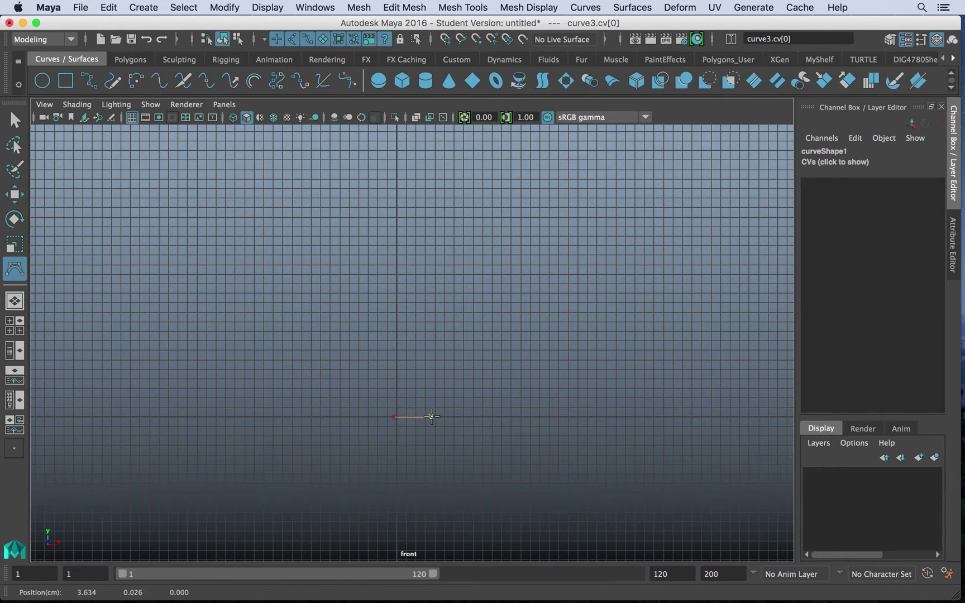
left_click(463, 417)
left_click(431, 405)
left_click(409, 392)
left_click(405, 331)
left_click(406, 267)
left_click(427, 235)
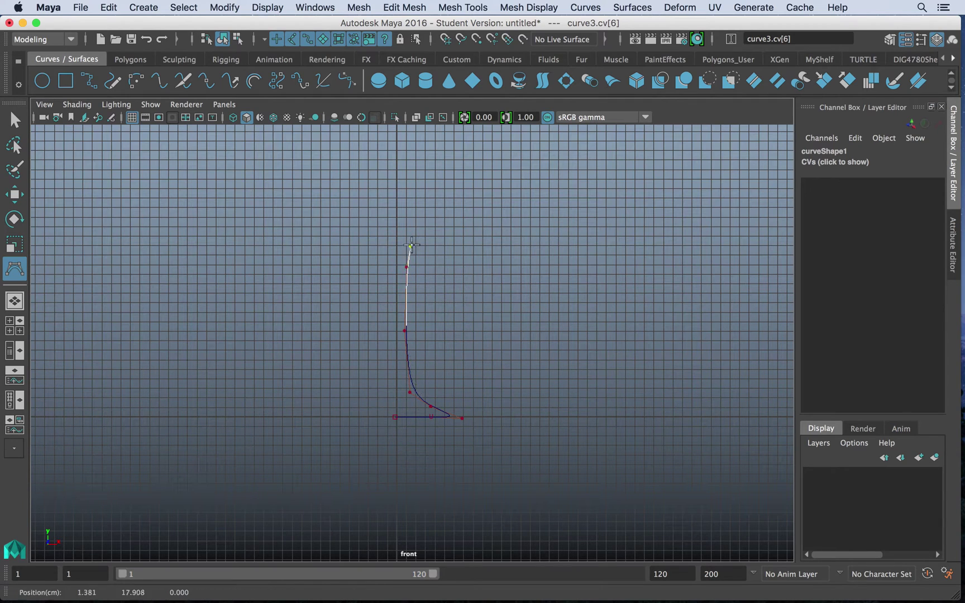
left_click(469, 195)
Trace the bowl's outer wall, rim and inner wall back to the centre, finishing the curve
middle_click_drag(478, 209, 506, 275, "alt")
left_click(493, 285)
left_click(493, 200)
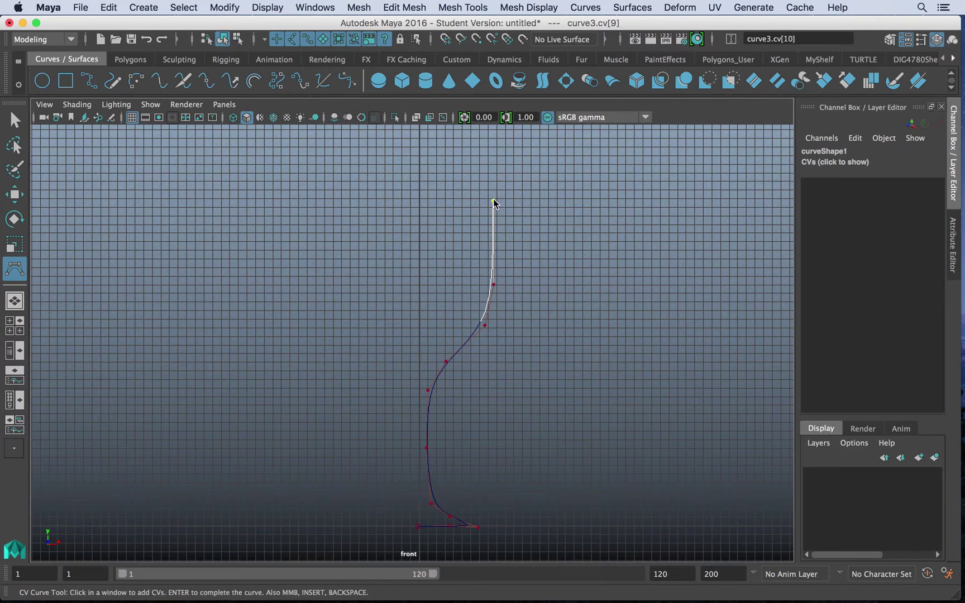
left_click(487, 166)
left_click(490, 155)
left_click(480, 154)
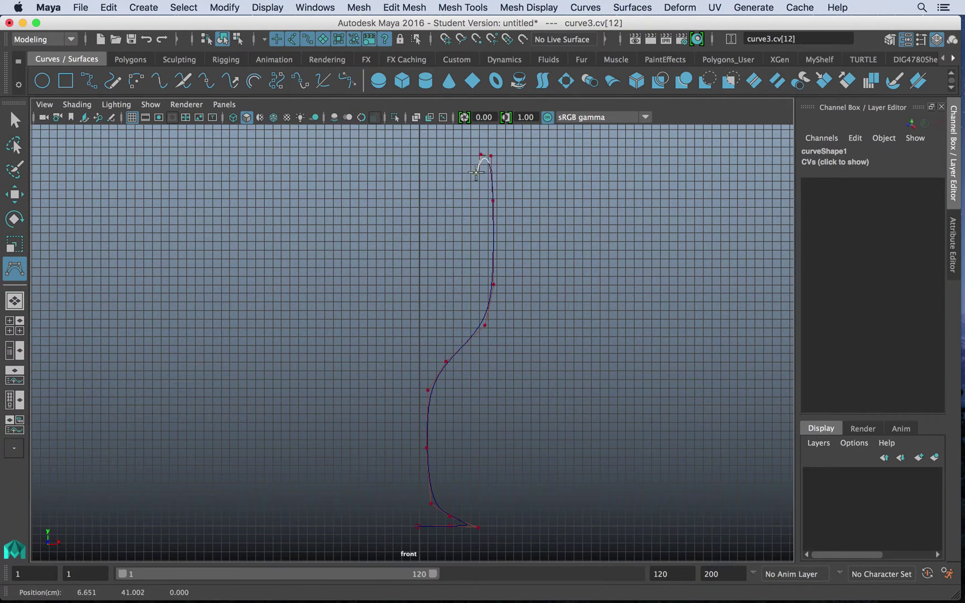
left_click(482, 184)
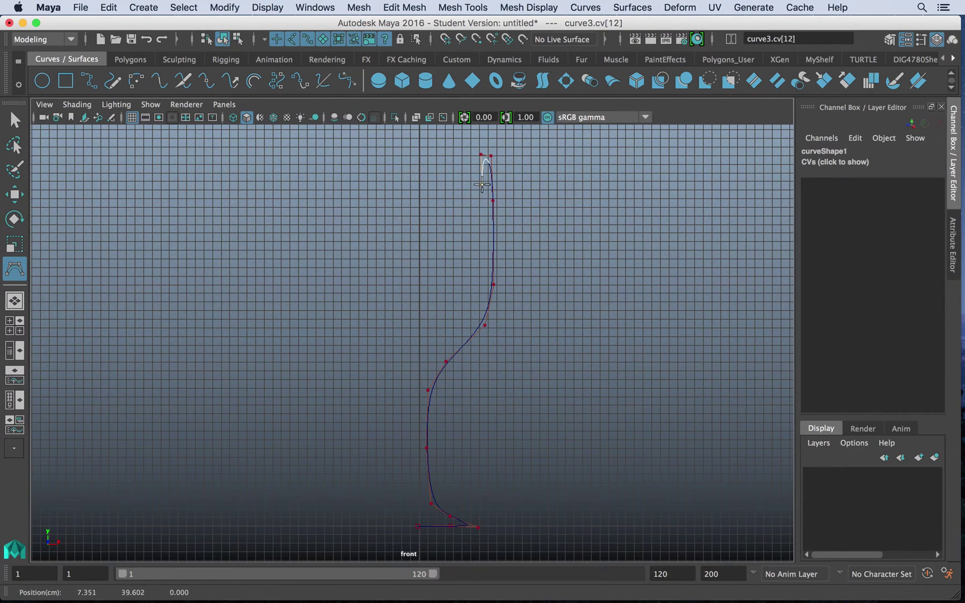
left_click(479, 296)
left_click(466, 328)
left_click(439, 348)
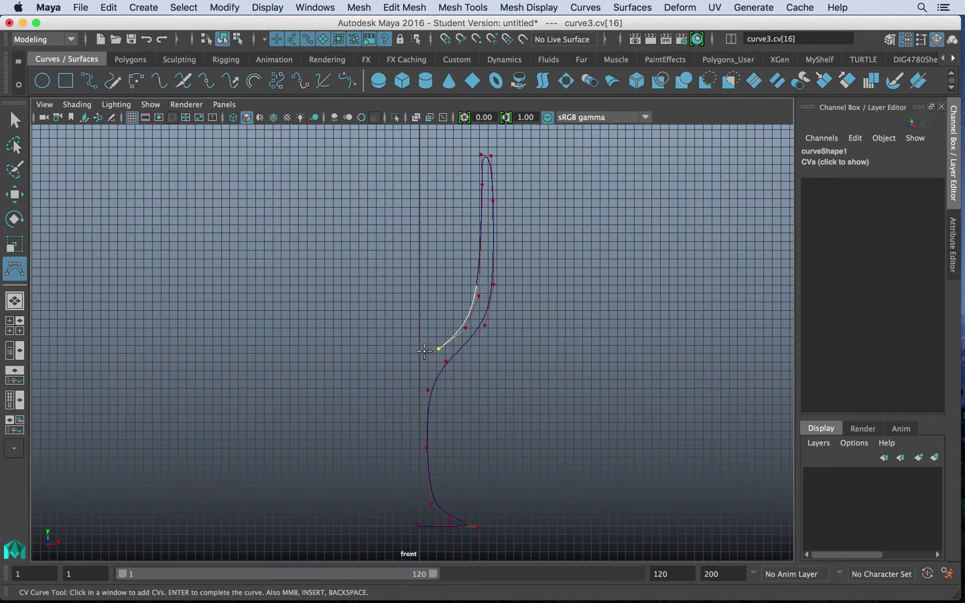
left_click(419, 350)
left_click(14, 120)
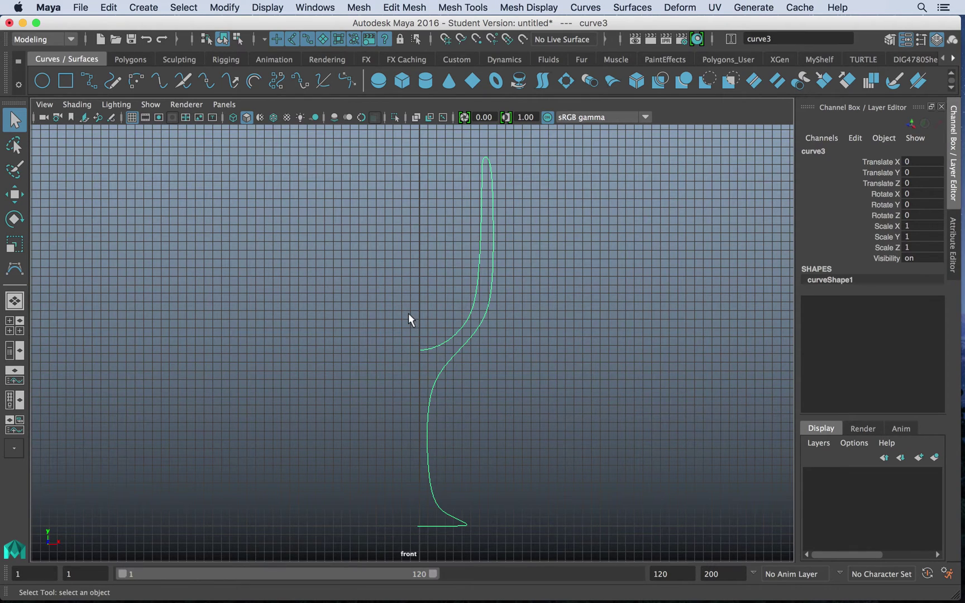
left_click(623, 3)
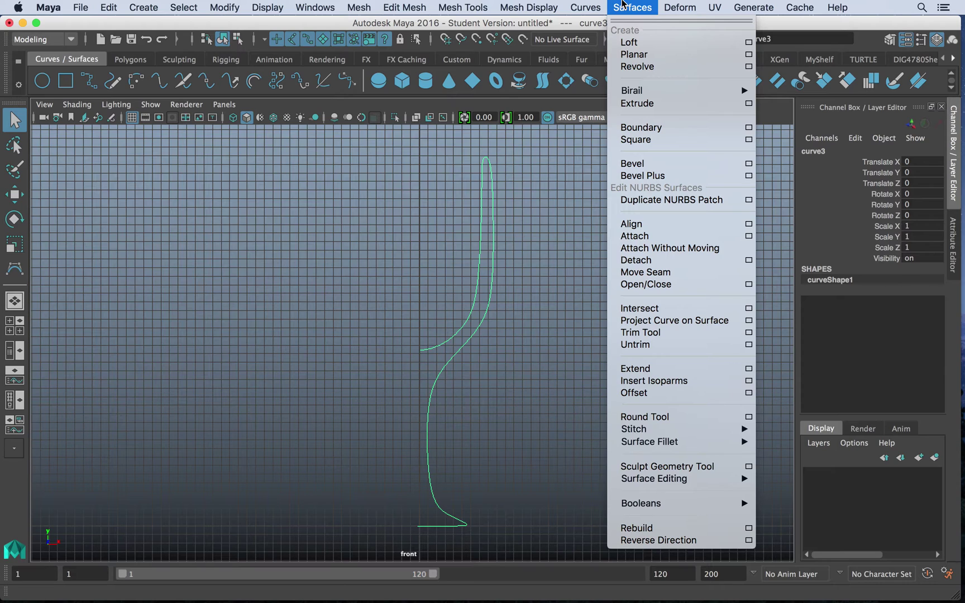
left_click(618, 41)
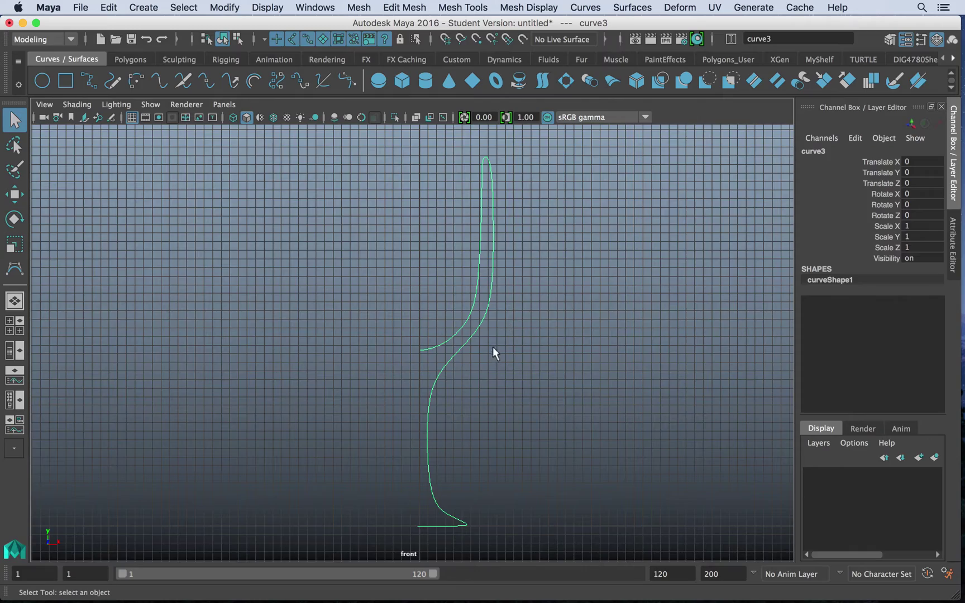
key("space")
key("space")
right_click_drag(573, 198, 483, 241, "alt")
left_click_drag(483, 241, 228, 144, "alt")
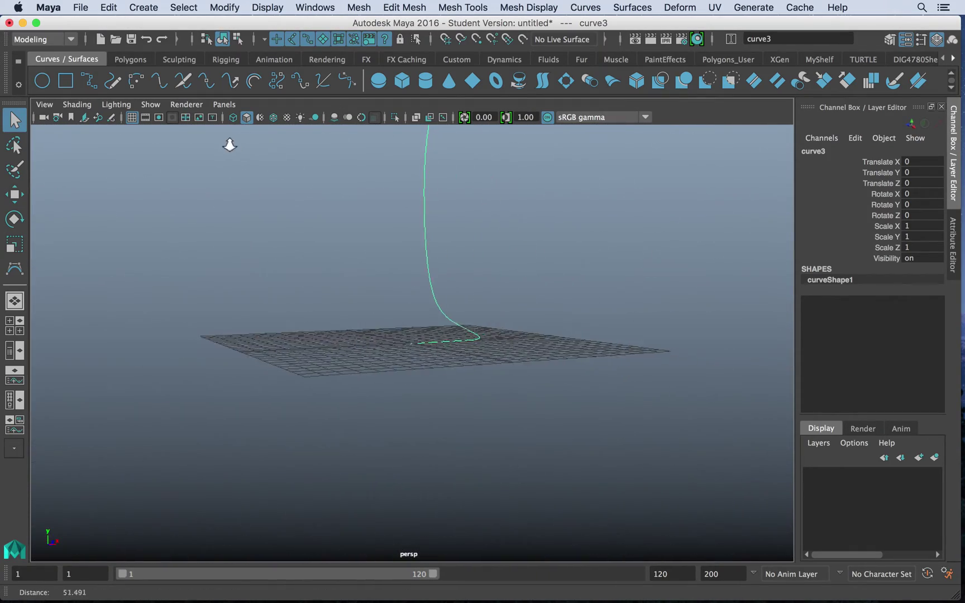
right_click_drag(228, 145, 567, 392, "alt")
left_click_drag(566, 392, 520, 394, "alt")
key("Delete")
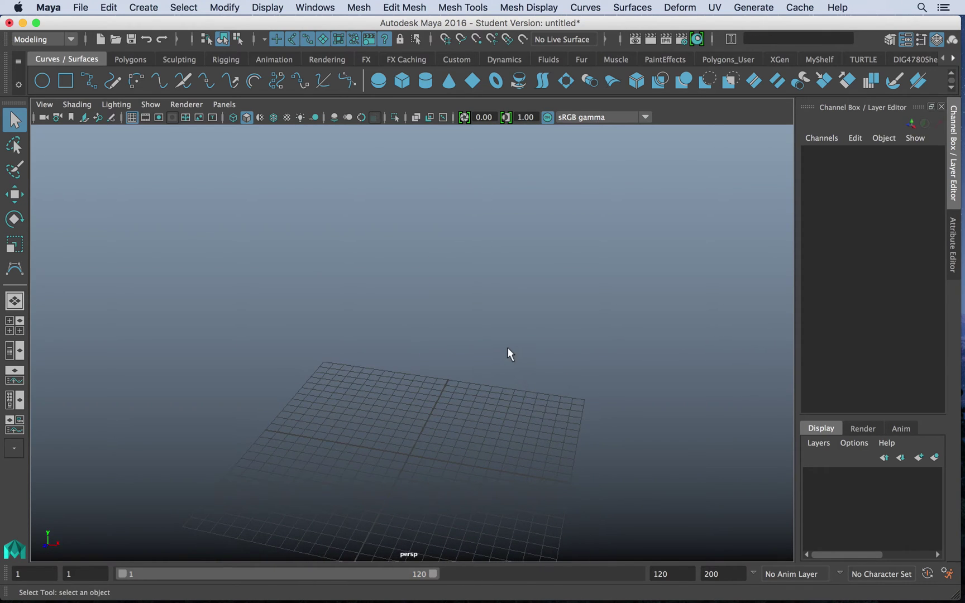
left_click(118, 6)
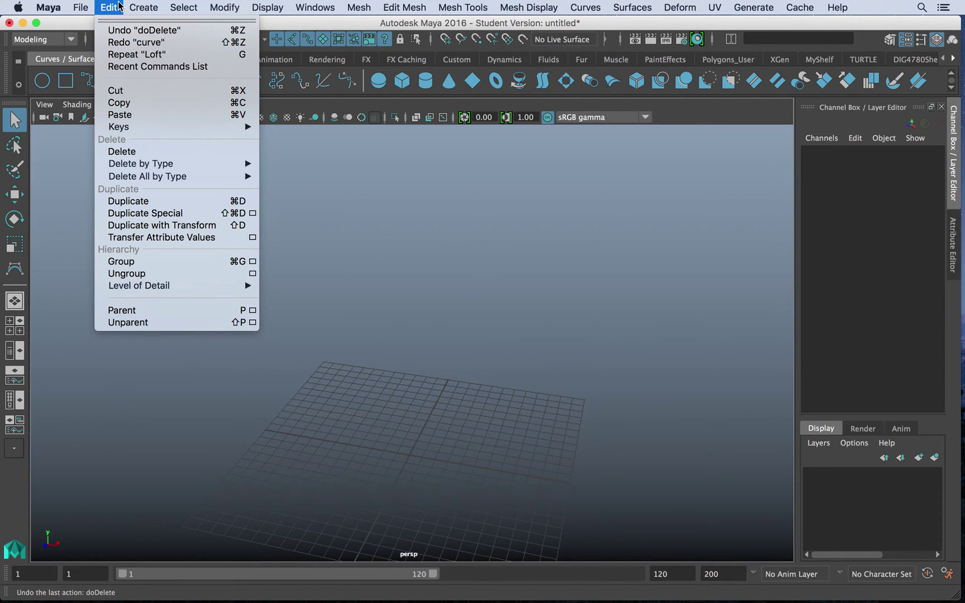
left_click(128, 30)
left_click_drag(475, 392, 509, 440, "alt")
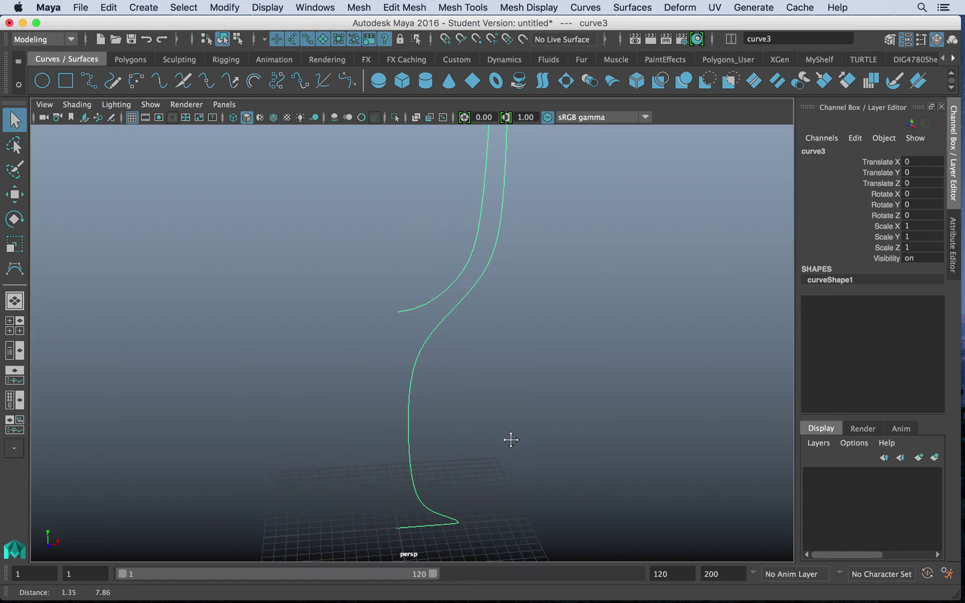
key("space")
key("space")
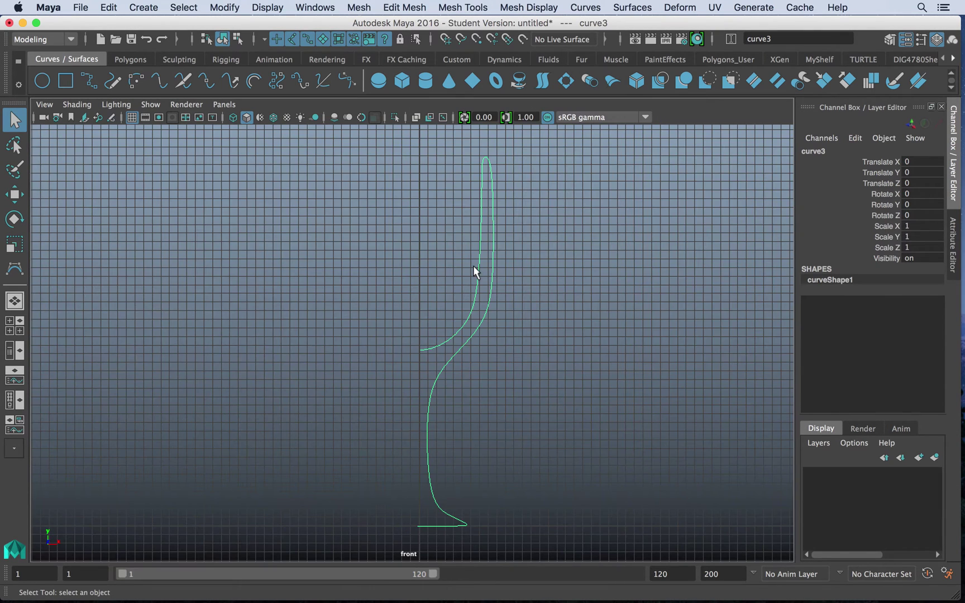
Revolve curve3 into a 360-degree wine-glass surface and tumble around it in the maximised perspective view
left_click(644, 6)
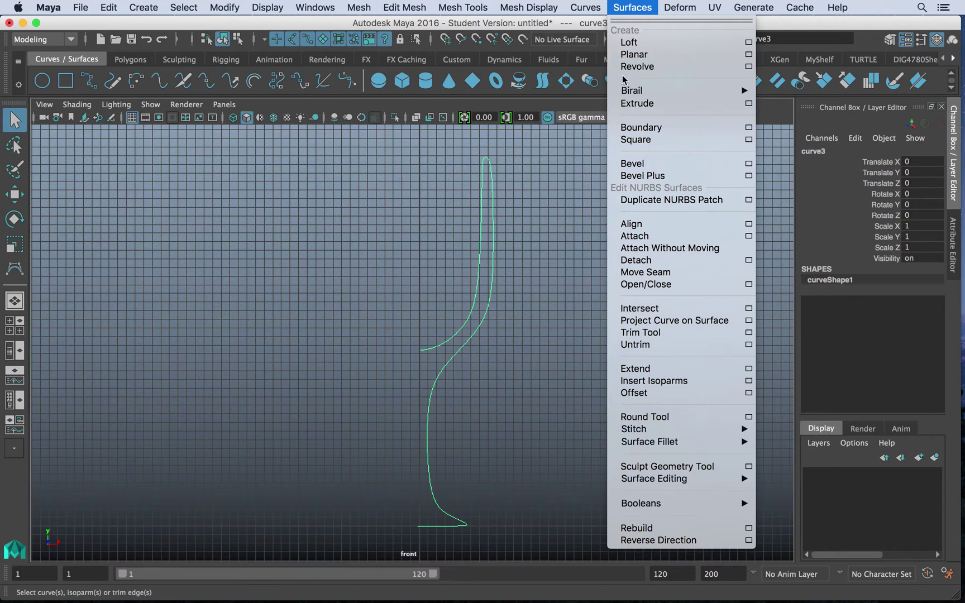
left_click(637, 66)
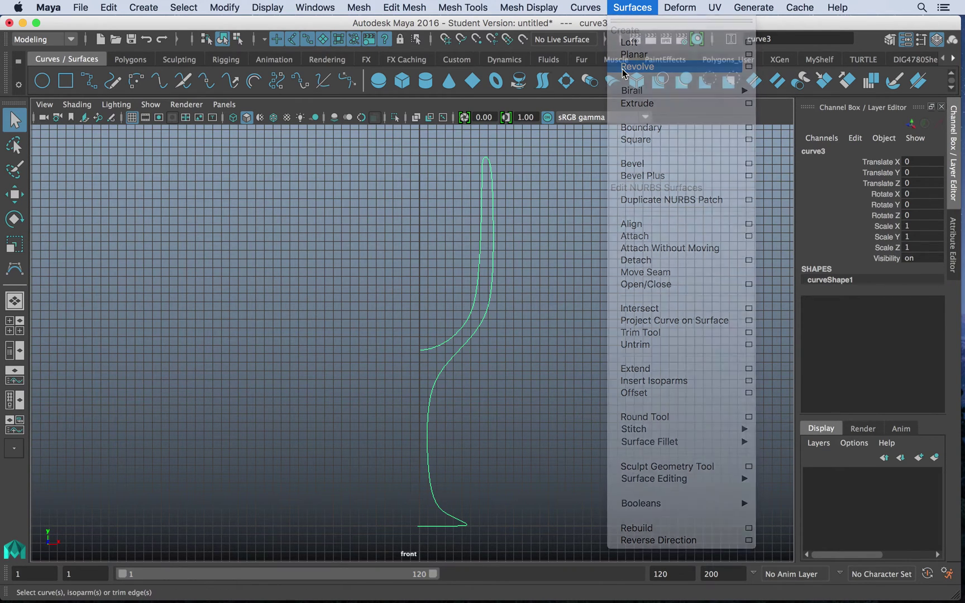
key("space")
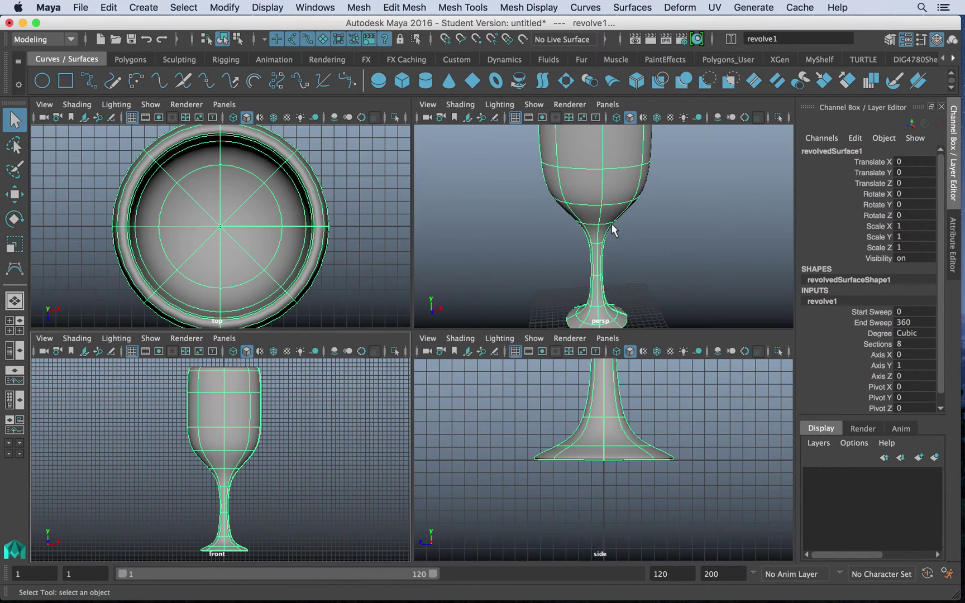
key("space")
left_click_drag(517, 236, 555, 254, "alt")
right_click_drag(556, 254, 327, 151, "alt")
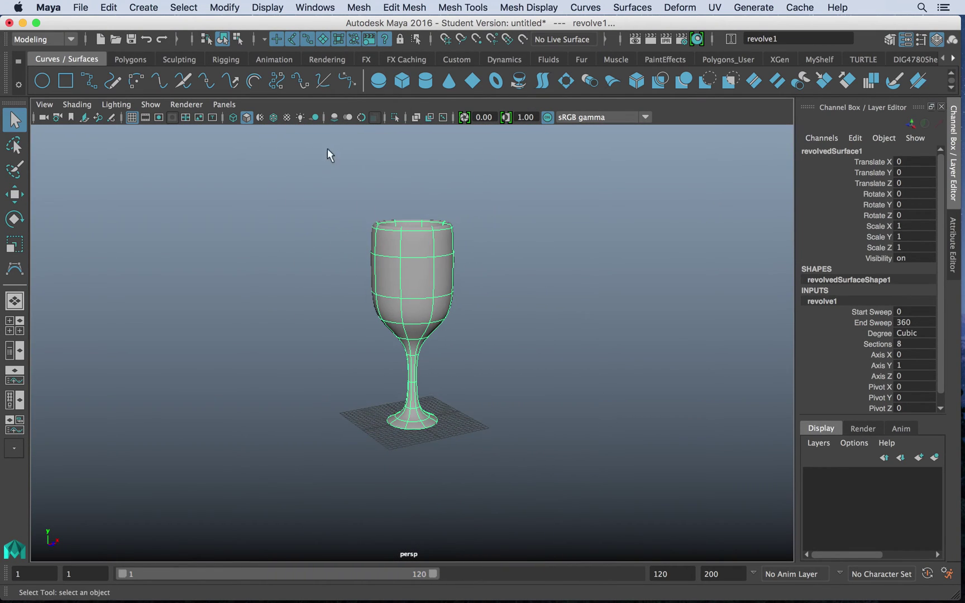
left_click_drag(327, 151, 415, 264, "alt")
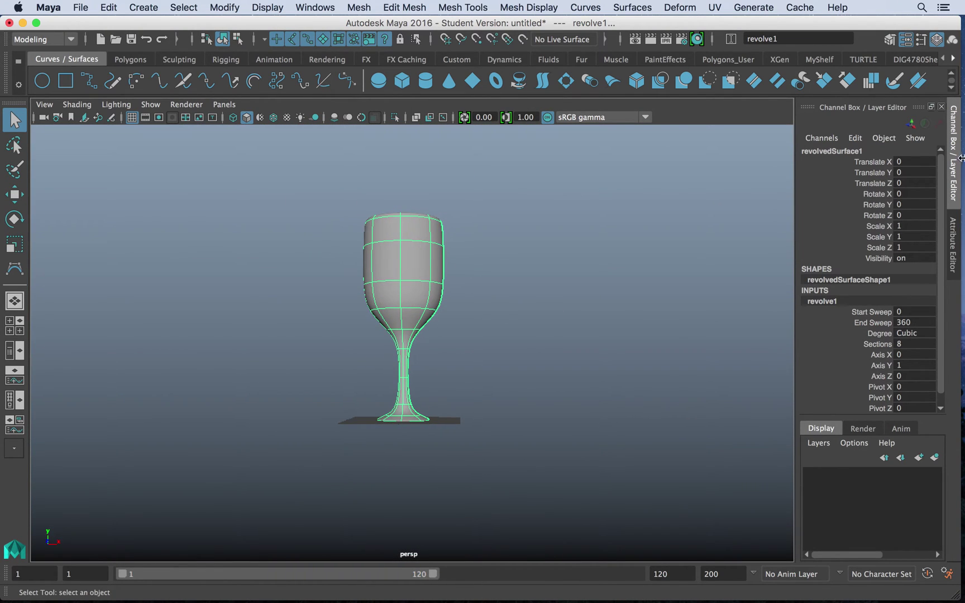
In the Attribute Editor, select the glass and raise its display Curve Precision to 6
left_click(953, 231)
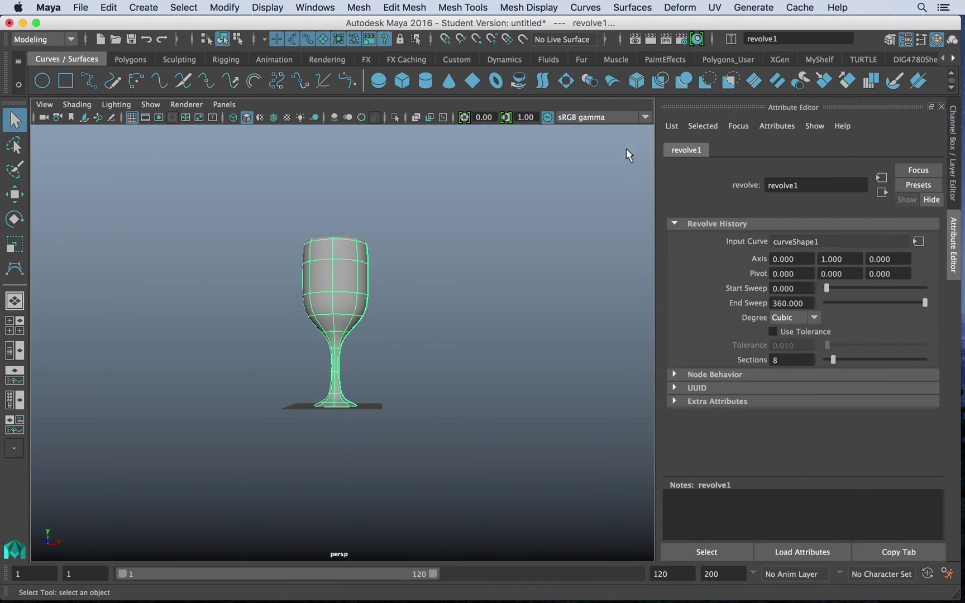
left_click(472, 287)
left_click(340, 285)
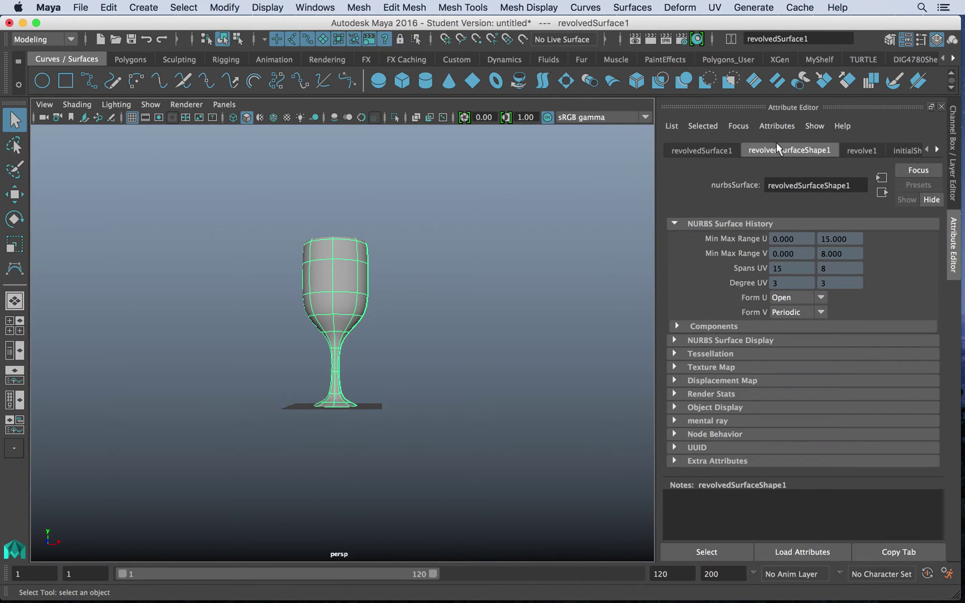
left_click(689, 340)
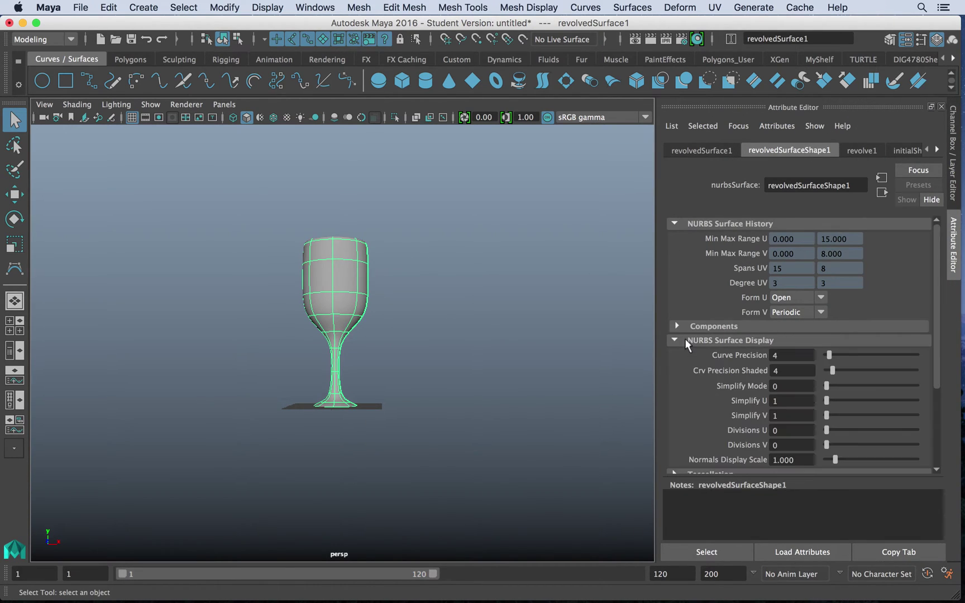
mouse_move(842, 352)
left_mouse_down()
mouse_move(875, 352)
mouse_move(877, 369)
mouse_move(812, 376)
mouse_move(864, 380)
mouse_move(832, 377)
left_mouse_up()
Open the Create menu without adding anything and tumble to view the grid from above
mouse_move(328, 230)
right_mouse_down()
mouse_move(291, 246)
mouse_move(284, 235)
mouse_move(332, 224)
right_mouse_up()
left_click(108, 7)
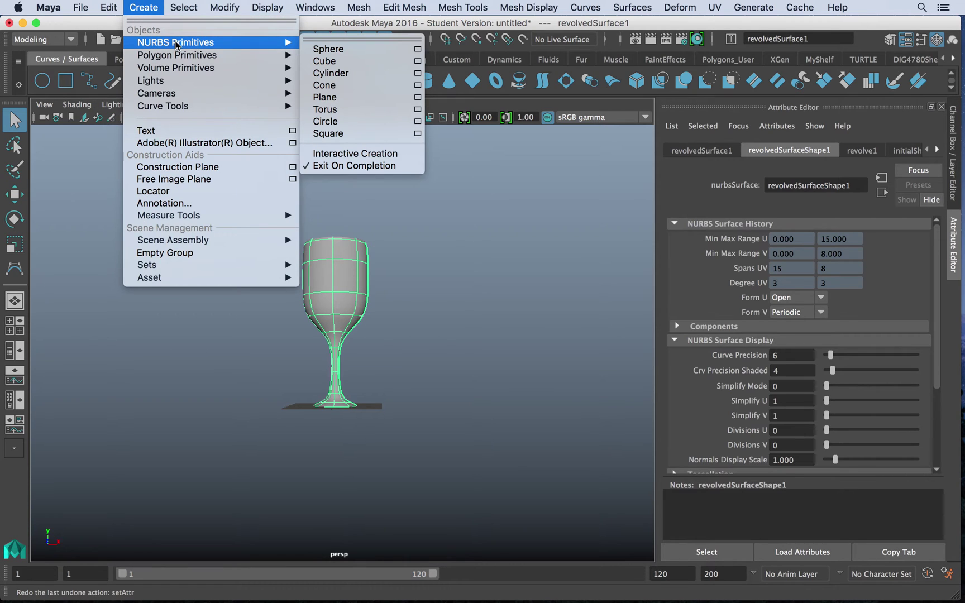
left_click(405, 265)
left_click_drag(396, 251, 497, 288, "alt")
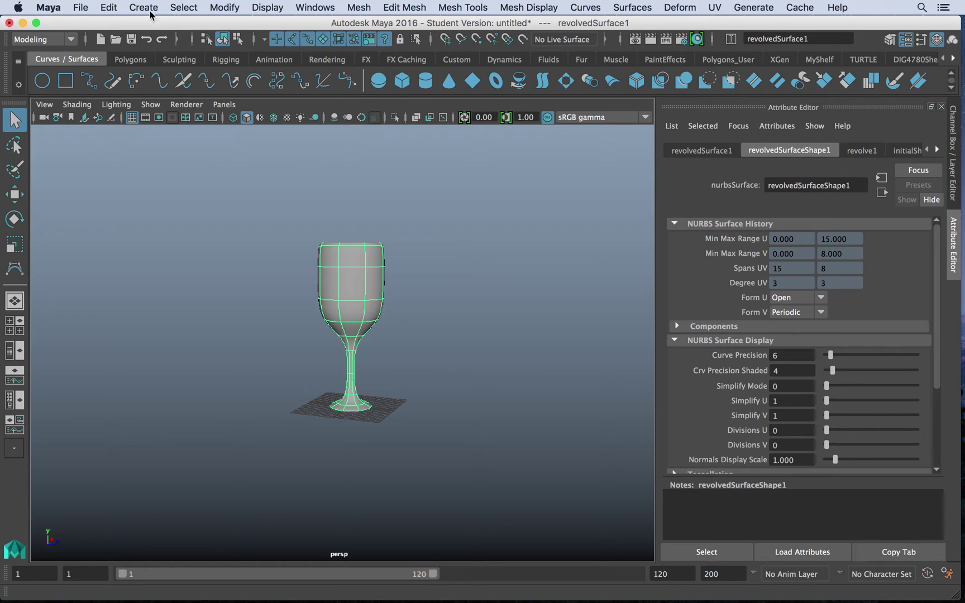
scroll(366, 199, "up", 5)
scroll(562, 426, "down", 3)
Select the profile curve along the glass's edge and show its control vertices
left_click_drag(323, 249, 369, 274)
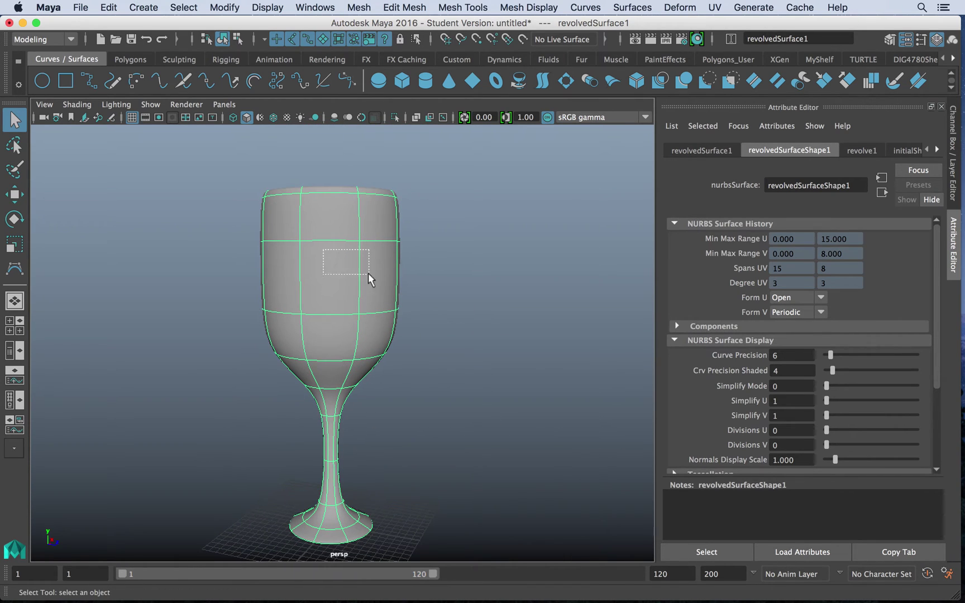
left_click(284, 250)
left_click_drag(450, 286, 318, 299, "alt")
left_click(319, 299)
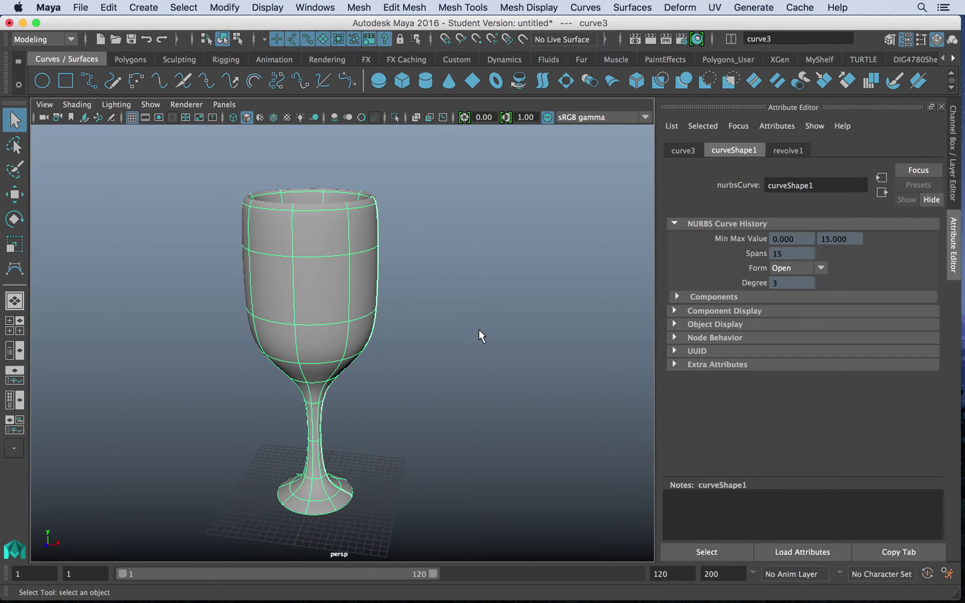
left_click(286, 260)
left_click_drag(444, 280, 398, 212, "alt")
right_click_drag(494, 256, 412, 258)
Move curve3's rim control vertex with the Move tool to flare the glass bowl
left_click_drag(366, 229, 465, 238)
key("w")
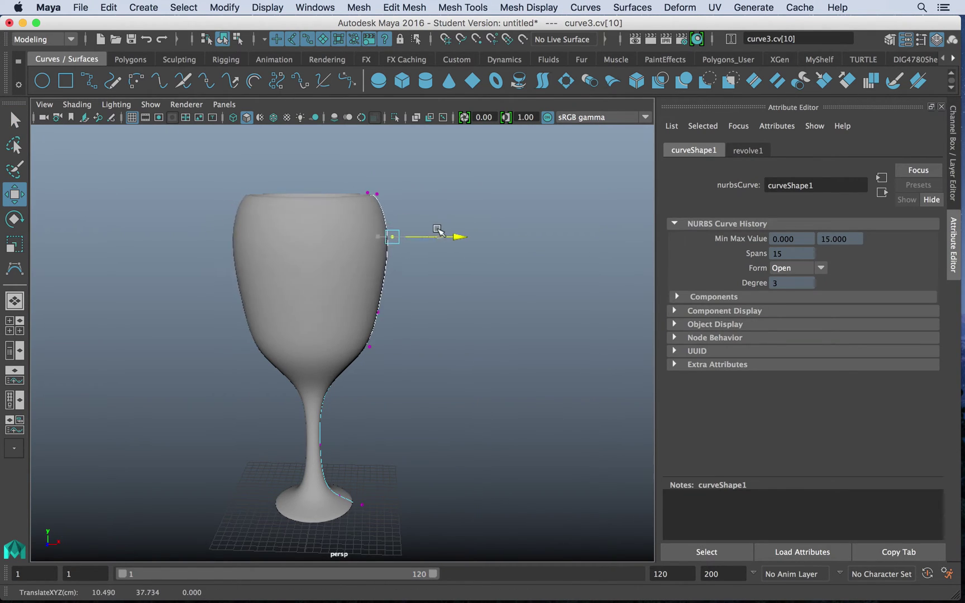
left_click_drag(439, 231, 417, 230)
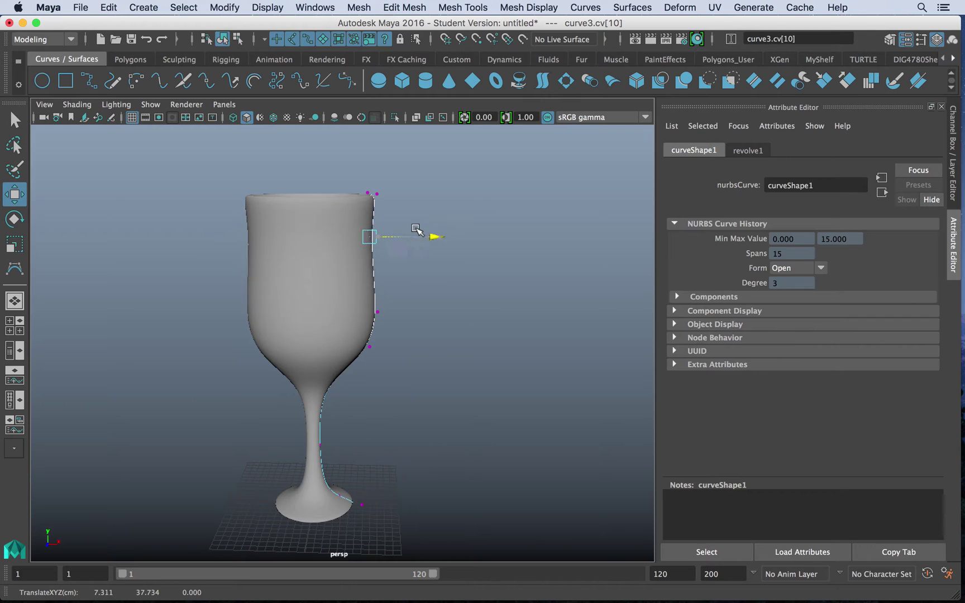
left_click(423, 319)
left_click_drag(422, 319, 330, 247, "alt")
Delete the glass surface's construction history via Edit > Delete by Type > History
left_click(324, 244)
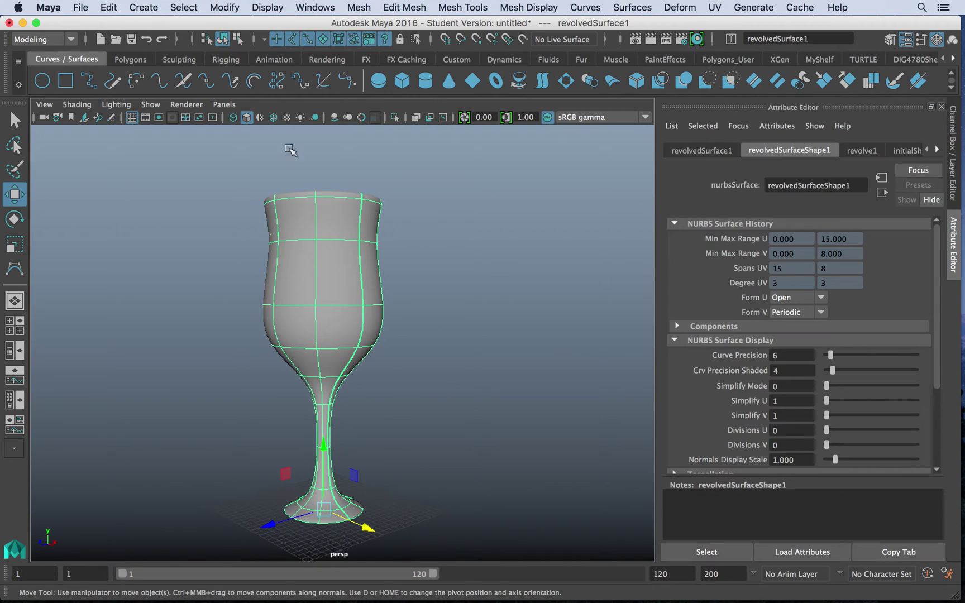
left_click(108, 7)
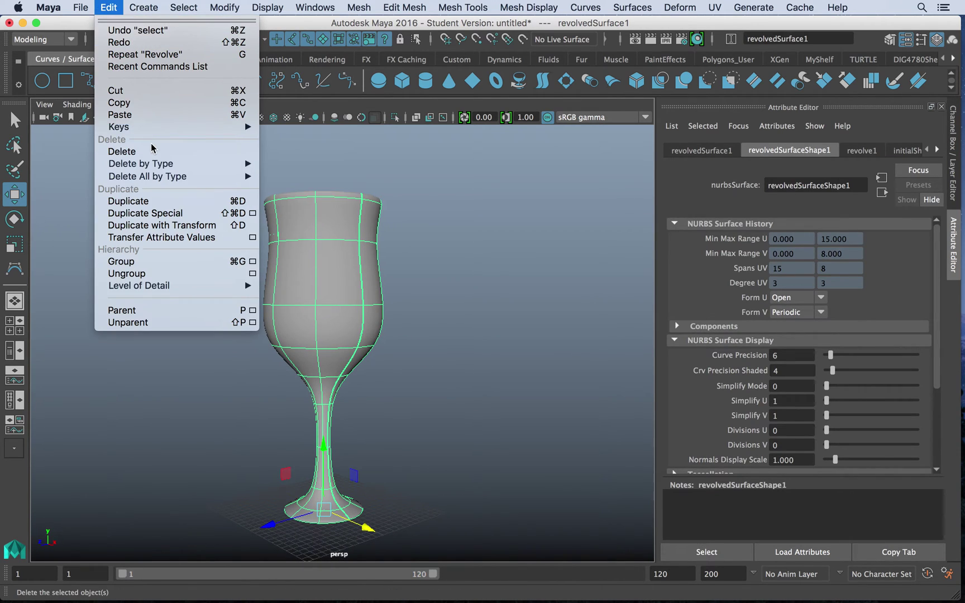
mouse_move(151, 167)
left_click(302, 169)
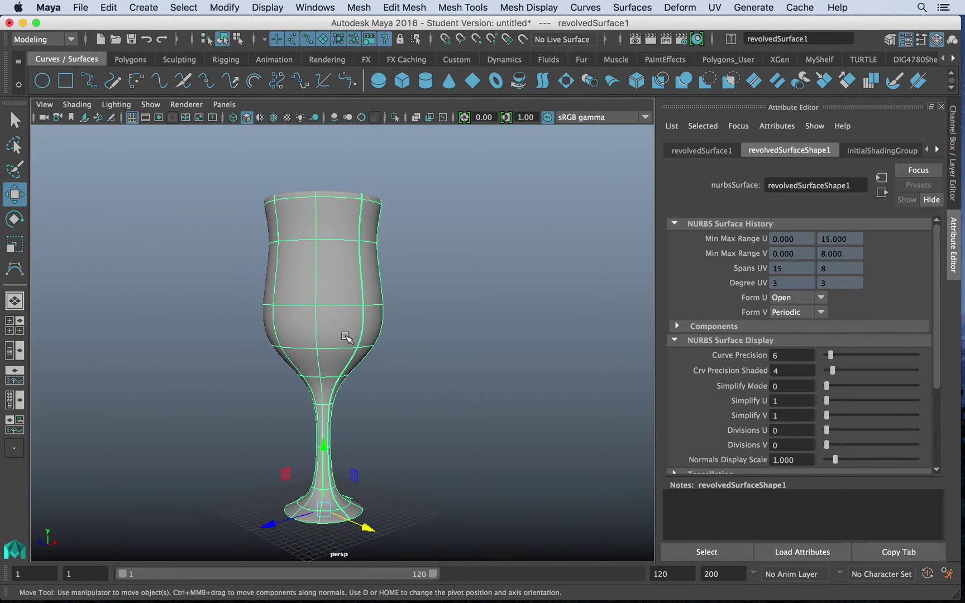
Select and delete the profile curve curve3, then reselect the glass surface
left_click(358, 306)
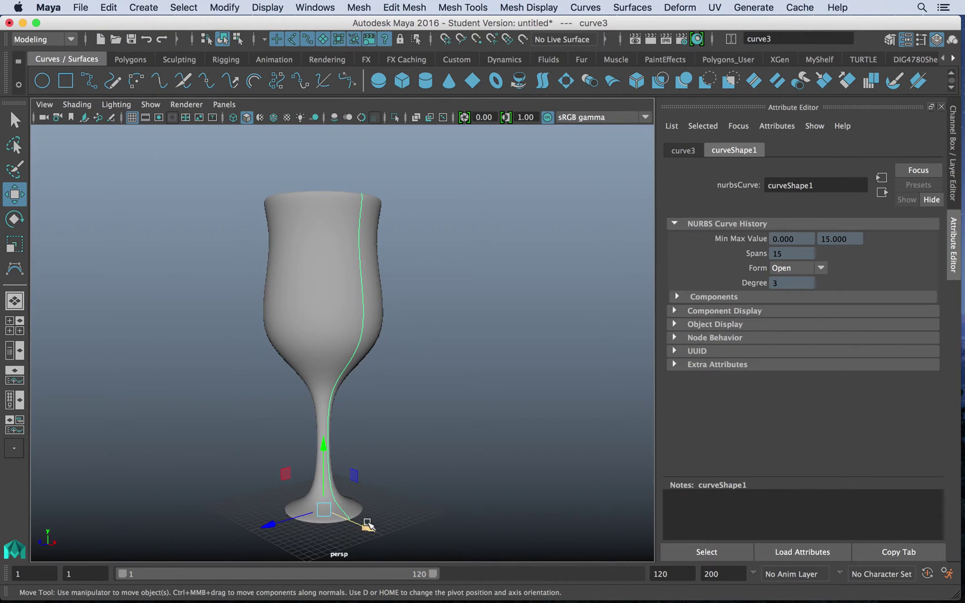
left_click_drag(367, 525, 488, 554)
key("Delete")
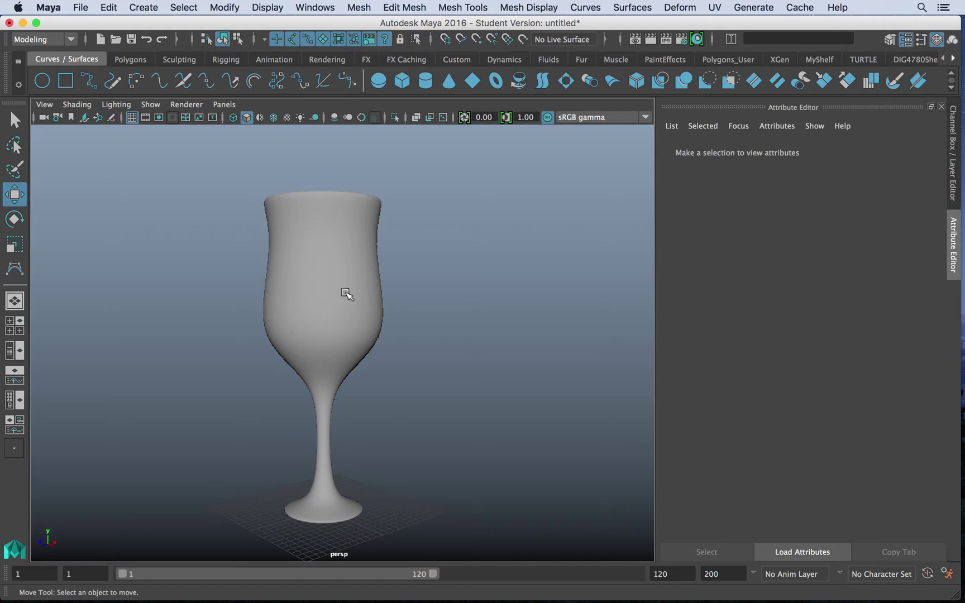
left_click(346, 294)
Convert the NURBS glass to polygons and move the polygon goblet beside the original
left_click_drag(417, 335, 494, 302, "alt")
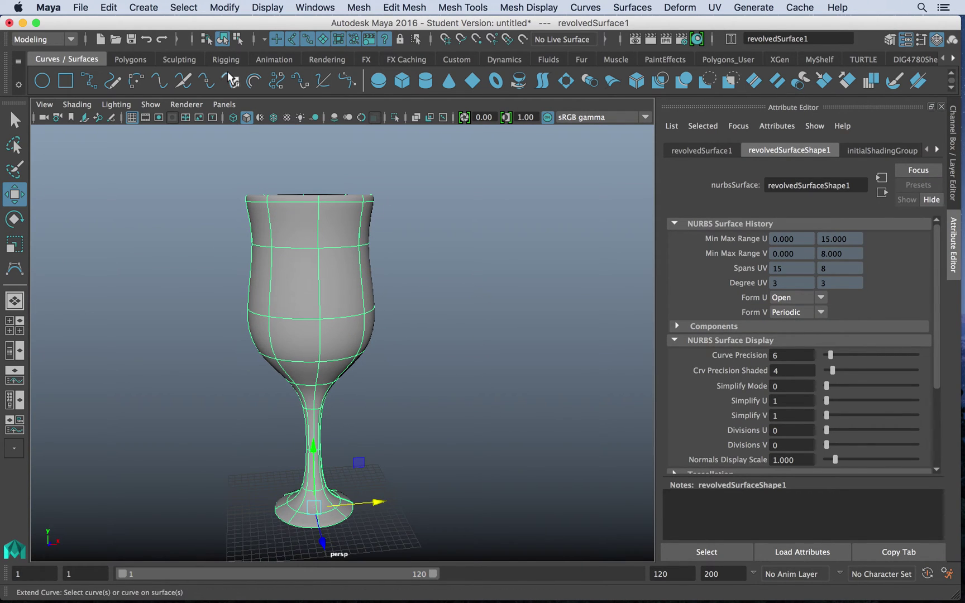
left_click(225, 7)
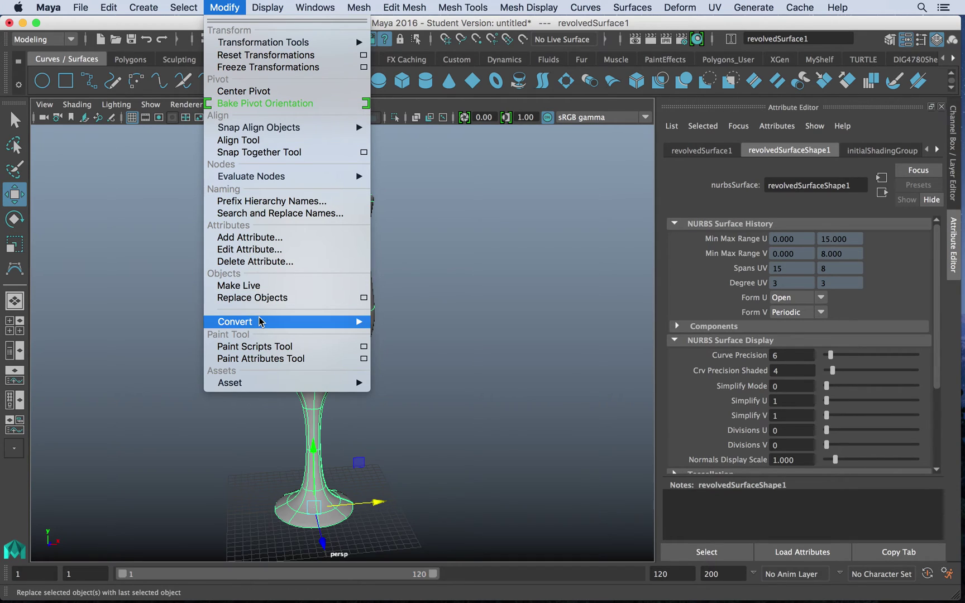
mouse_move(261, 321)
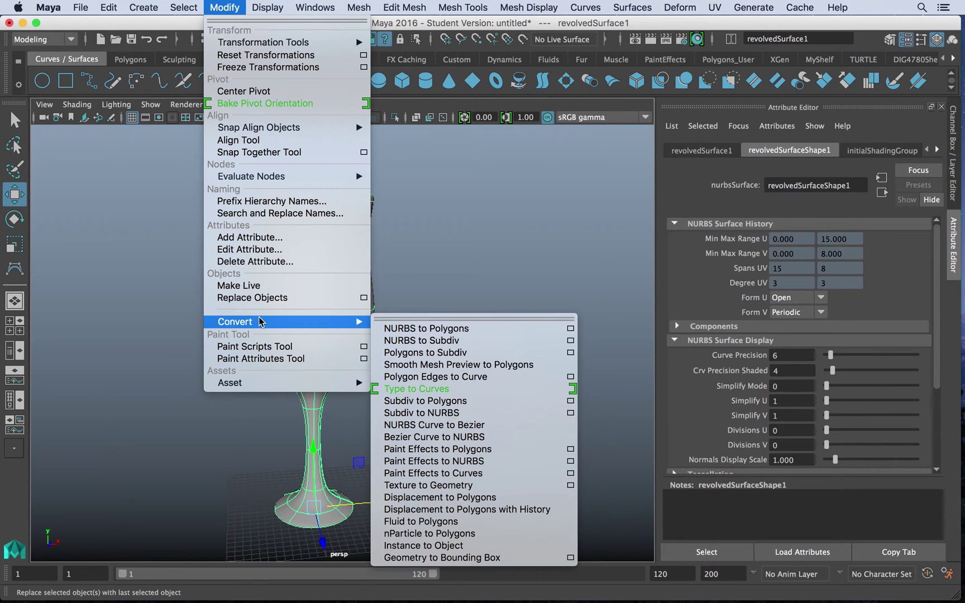
left_click(405, 334)
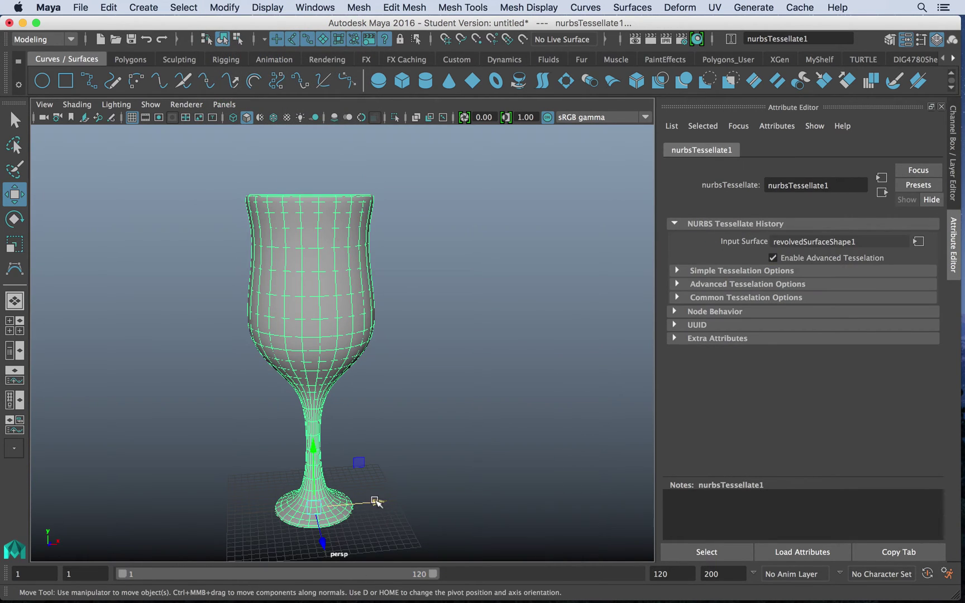
left_click_drag(377, 502, 528, 501)
left_click_drag(542, 439, 433, 474, "alt")
Select the polygon goblet, switch it to vertex editing, then undo recent changes
left_click(564, 370)
left_click(428, 245)
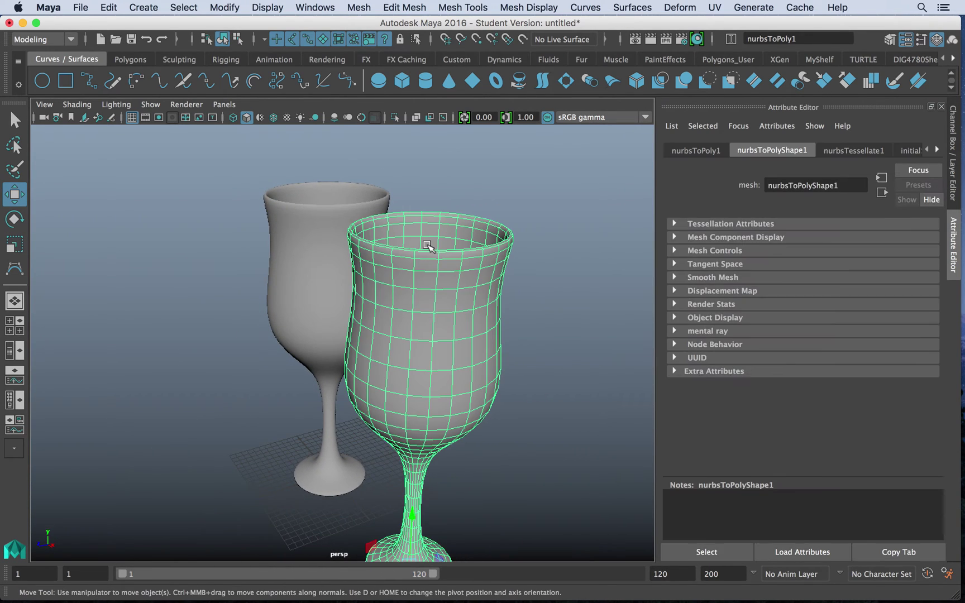
right_click_drag(427, 246, 369, 200)
left_click_drag(519, 282, 441, 276, "alt")
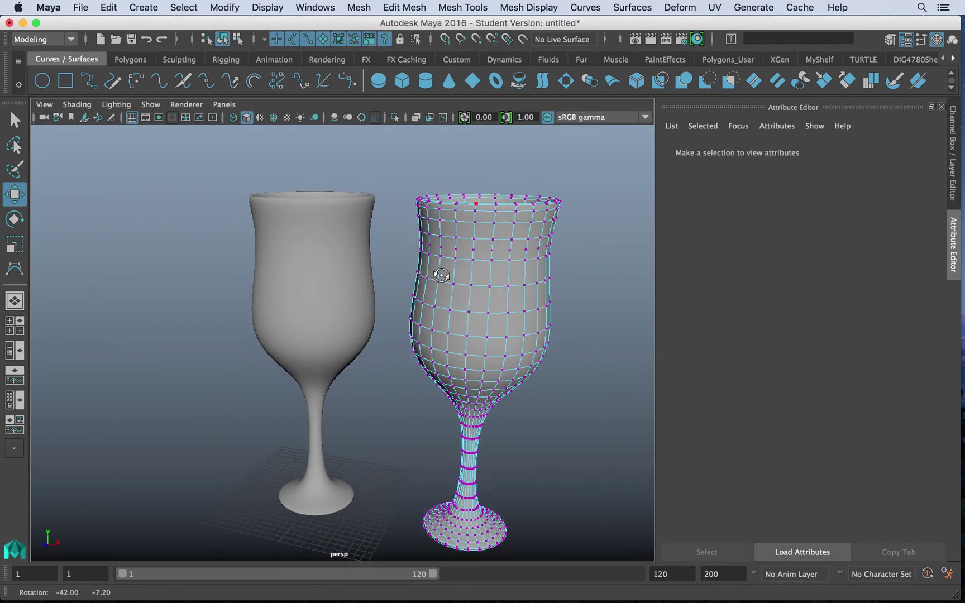
key("ctrl+z")
key("ctrl+z")
key("ctrl+z")
key("ctrl+z")
key("ctrl+z")
key("ctrl+z")
key("ctrl+z")
key("ctrl+z")
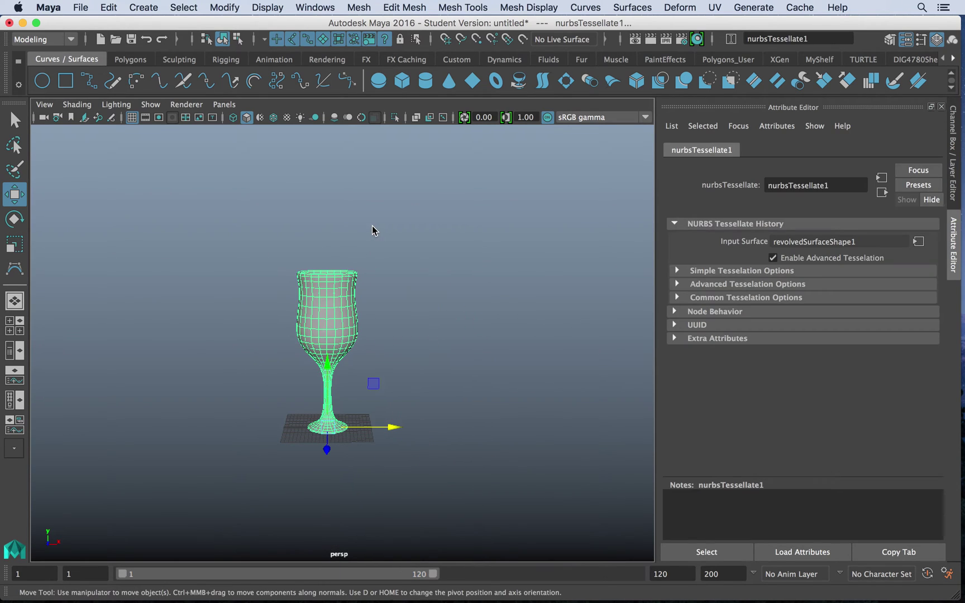
Undo the polygon goblet and revolved surface, leaving only the profile curve selected
key("ctrl+z")
key("ctrl+z")
key("ctrl+z")
left_click(315, 303)
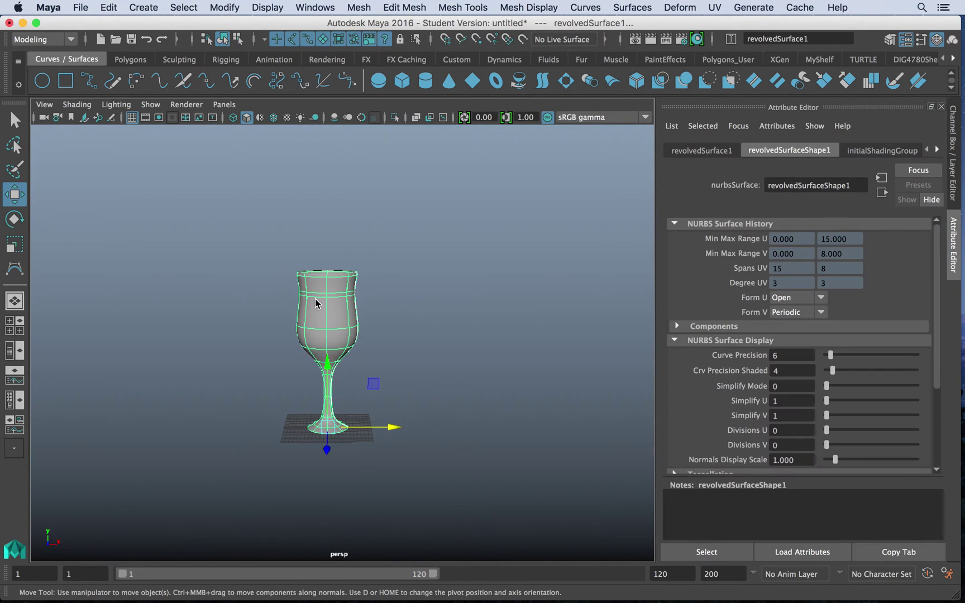
key("ctrl+z")
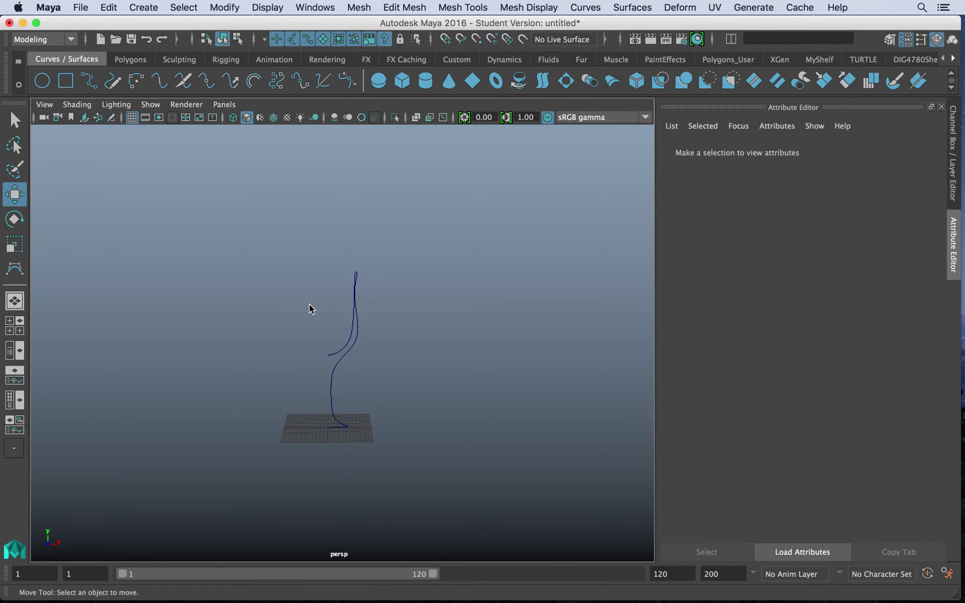
left_click_drag(391, 338, 392, 337)
left_click_drag(392, 337, 461, 344, "alt")
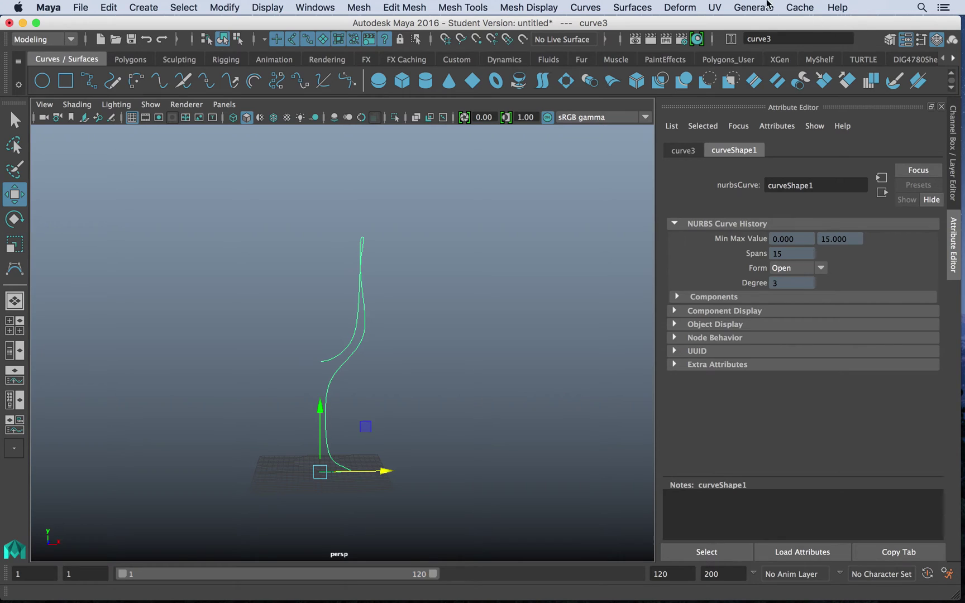
Revolve the profile curve with Output geometry set to Polygons
left_click(651, 6)
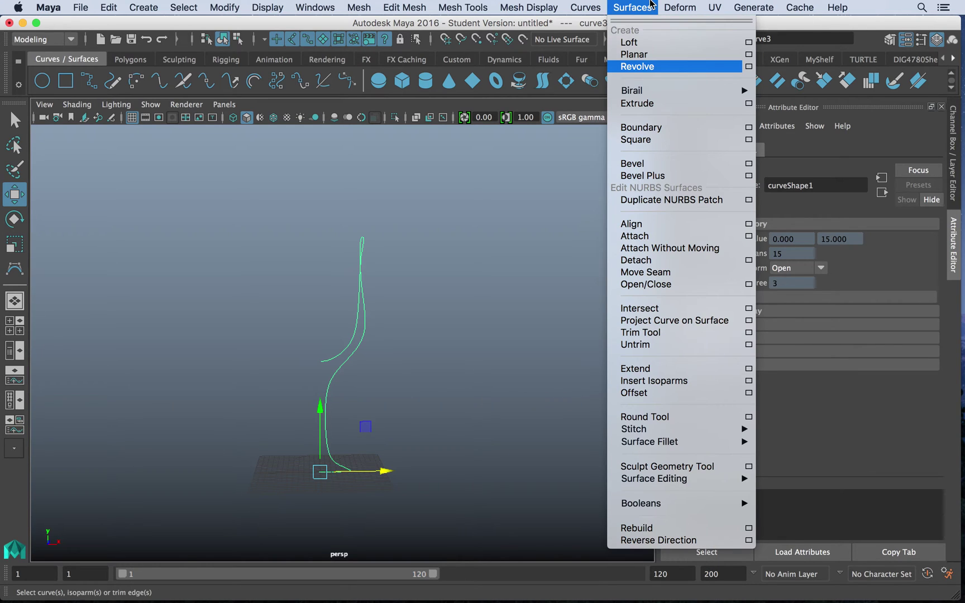
left_click(749, 67)
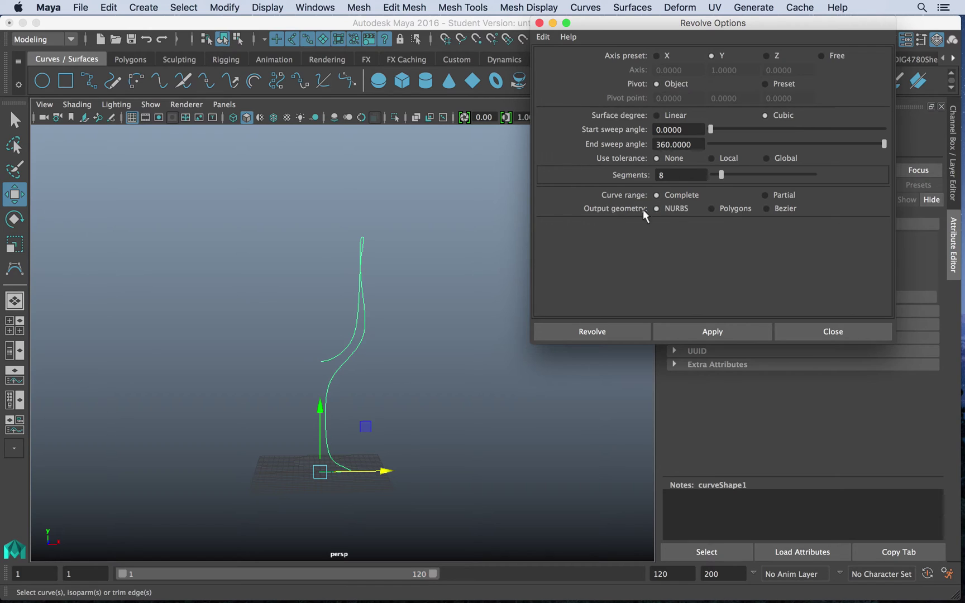
left_click(712, 209)
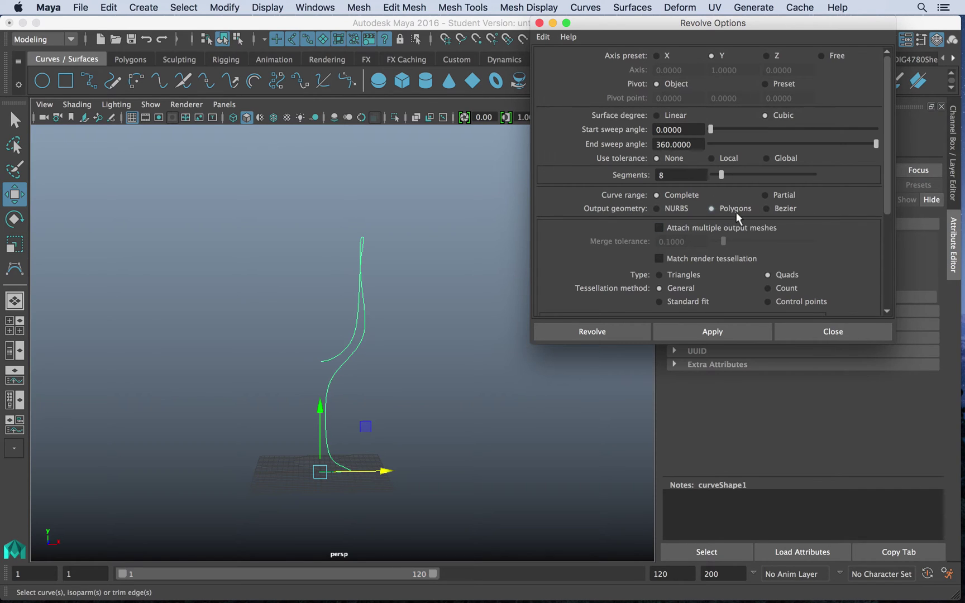
left_click(627, 331)
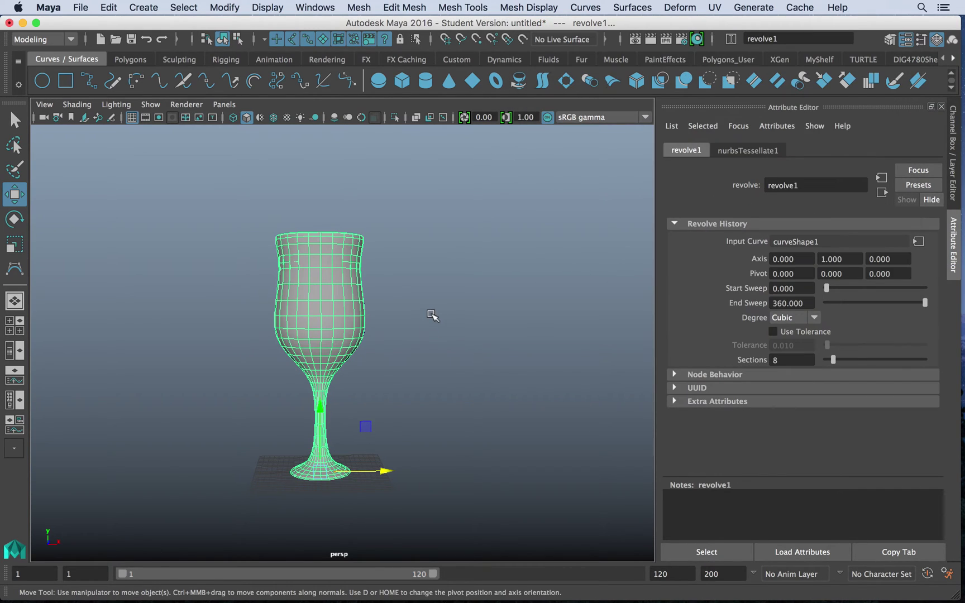
Open the goblet's nurbsTessellate1 settings and reveal the advanced tessellation options
left_click_drag(433, 317, 344, 265, "alt")
right_click_drag(316, 203, 317, 255)
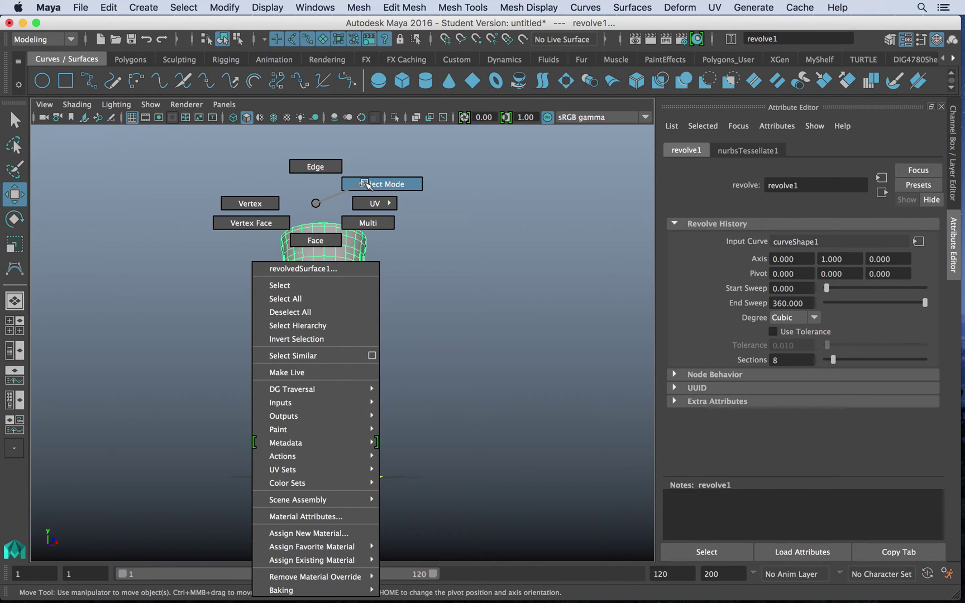
right_click_drag(366, 184, 317, 207)
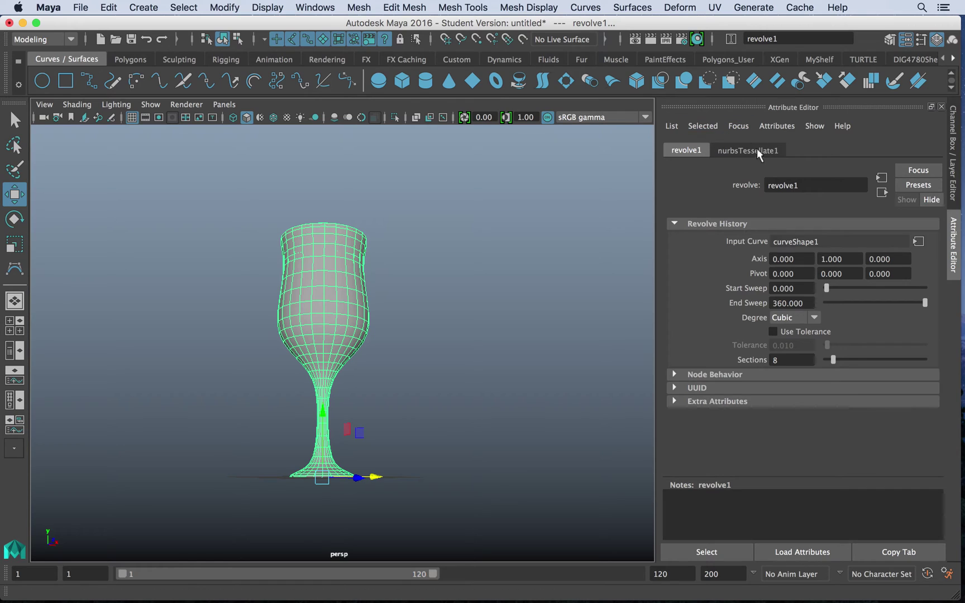
left_click(738, 148)
mouse_move(533, 269)
left_mouse_down("alt")
mouse_move(523, 282)
mouse_move(548, 264)
left_mouse_up("alt")
right_click_drag(548, 263, 627, 318, "alt")
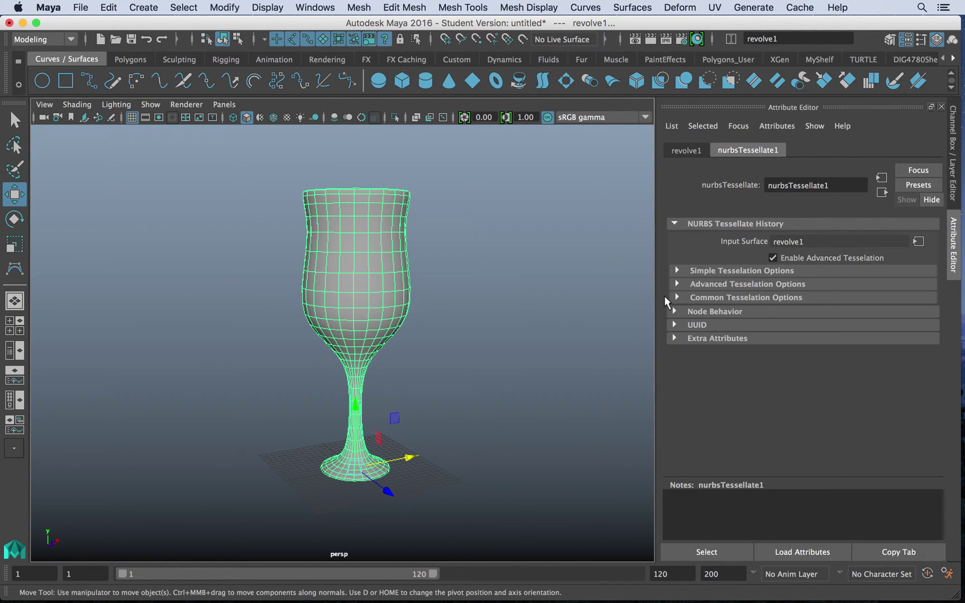
left_click(676, 284)
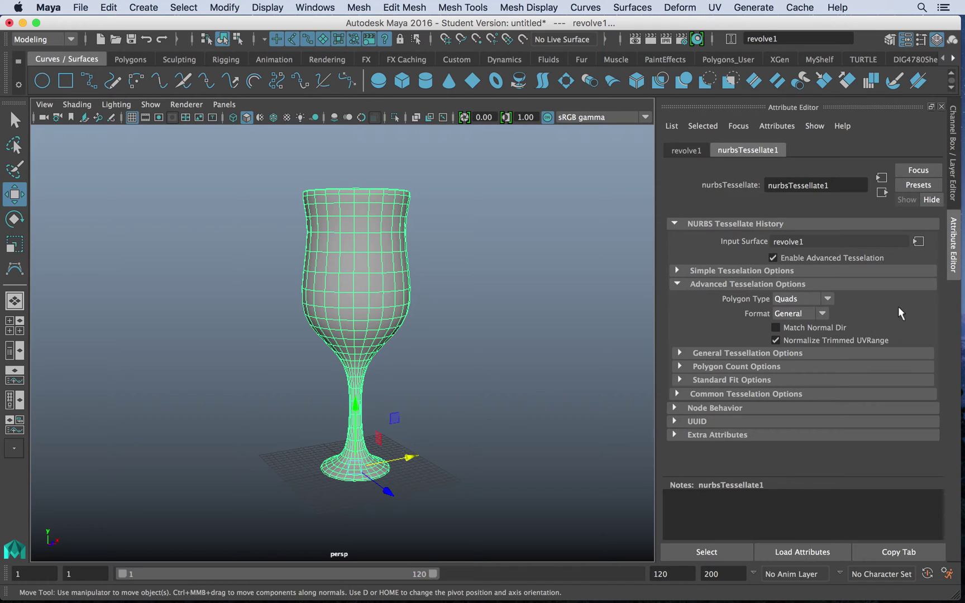
Try Triangles then Quads, and set the tessellation format to Fit
left_click(821, 298)
left_click(806, 313)
left_click(811, 297)
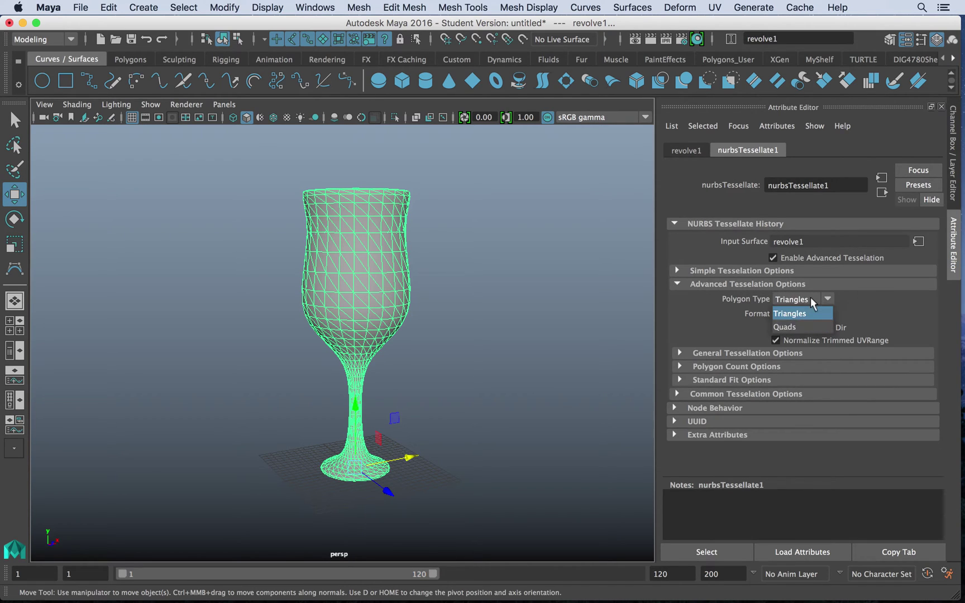
left_click(804, 323)
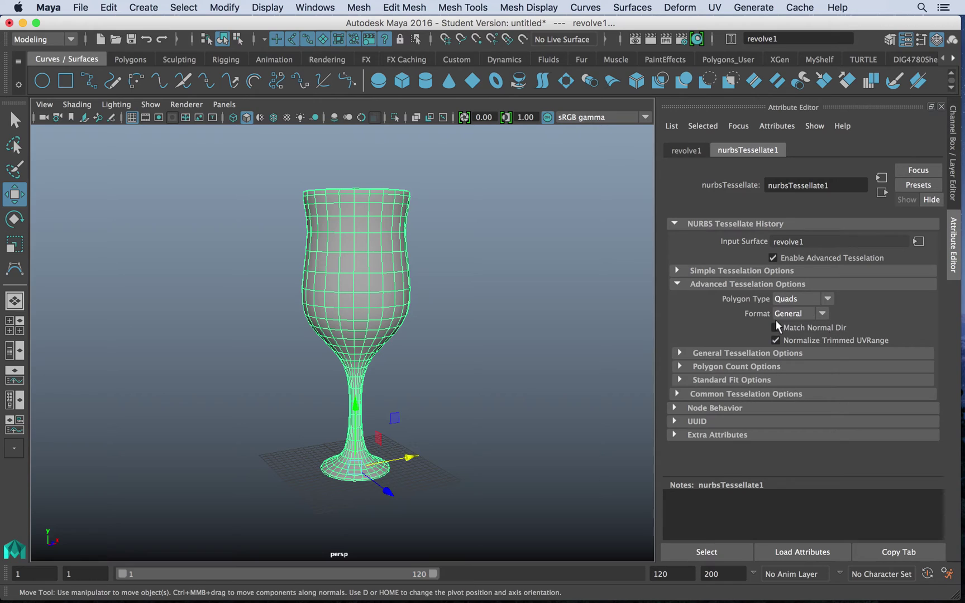
left_click(789, 314)
left_click(784, 343)
left_click(709, 377)
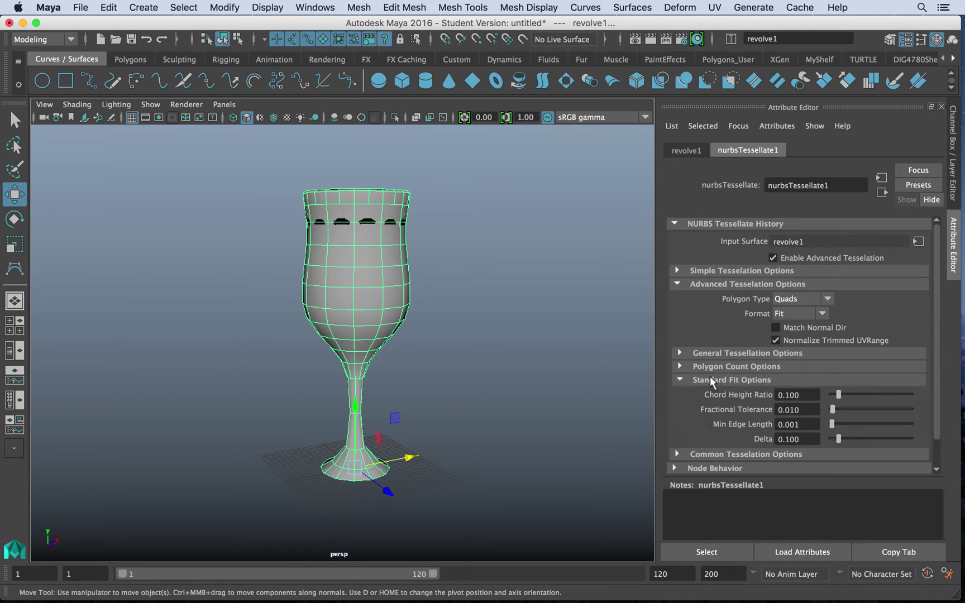
left_click(727, 379)
Switch the format to Count and raise Polygon Count from 200 to 876
left_click(787, 313)
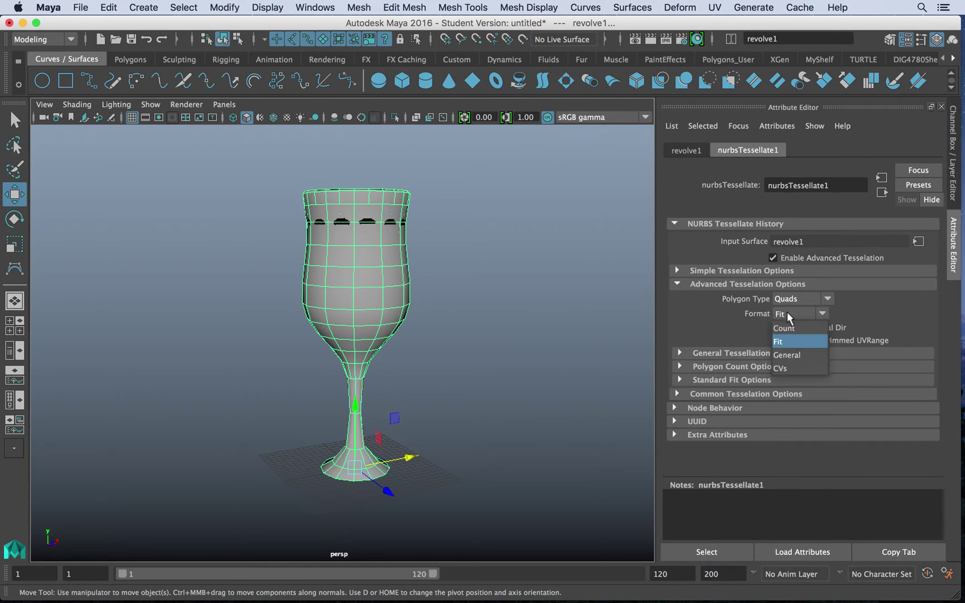
left_click(788, 329)
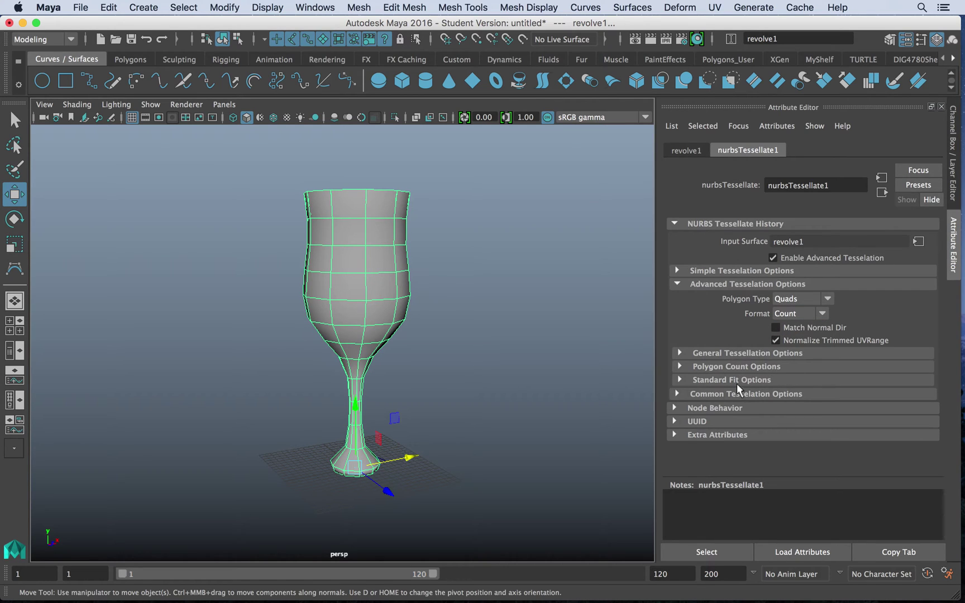
left_click(739, 368)
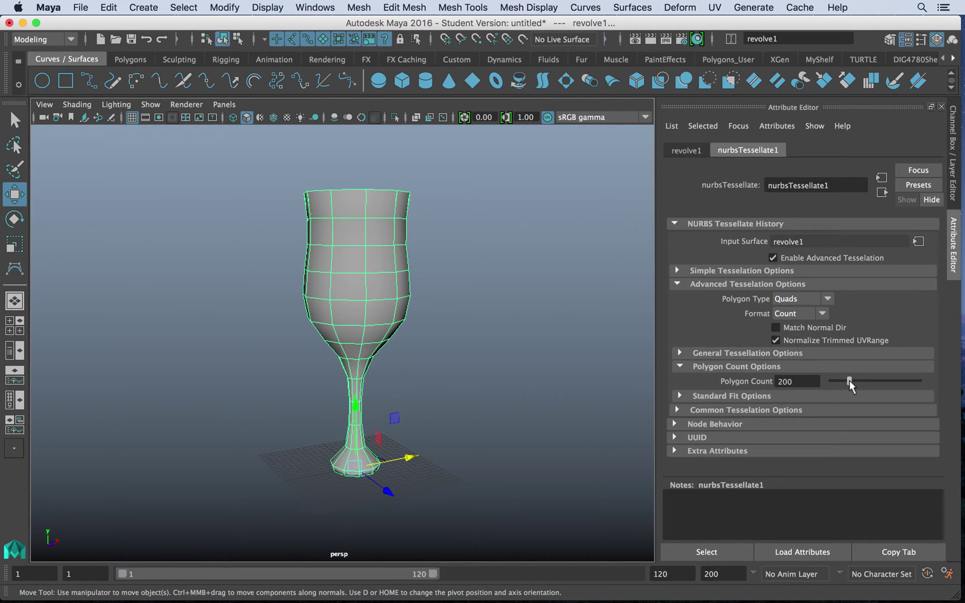
left_click_drag(850, 381, 908, 381)
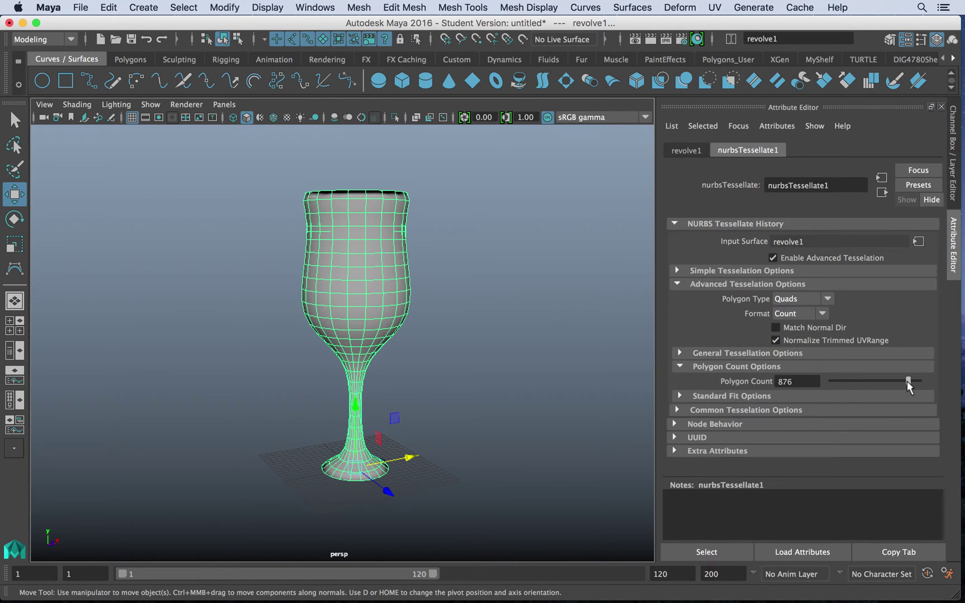
left_click(807, 316)
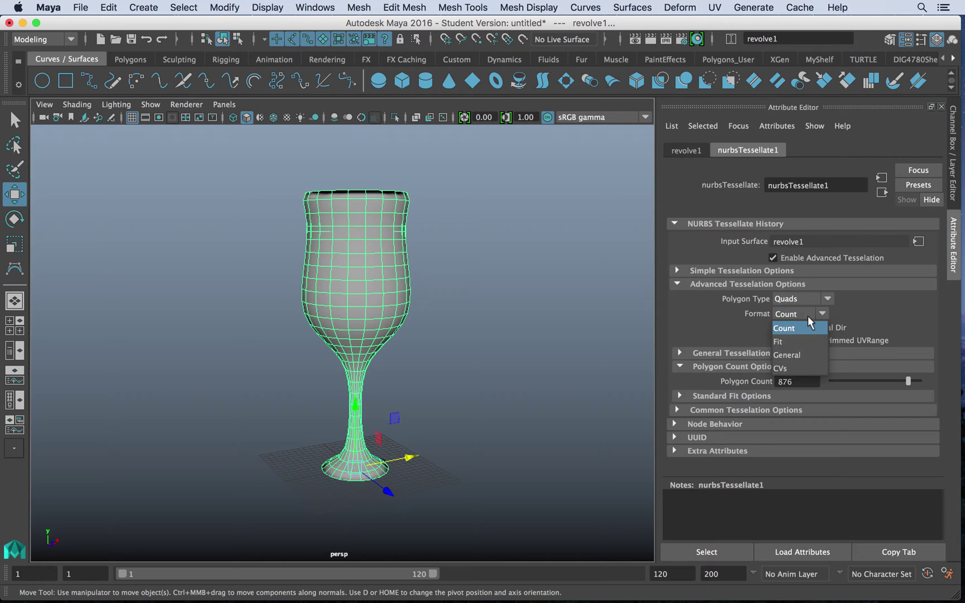
Set the tessellation format to CVs and expand the General Tessellation Options
left_click(790, 368)
left_click(680, 367)
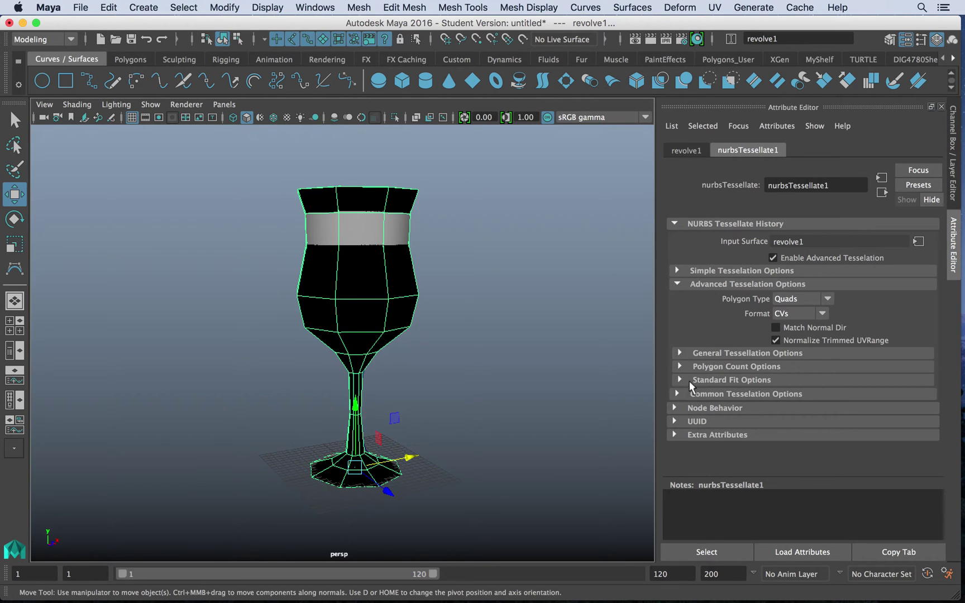
left_click(681, 354)
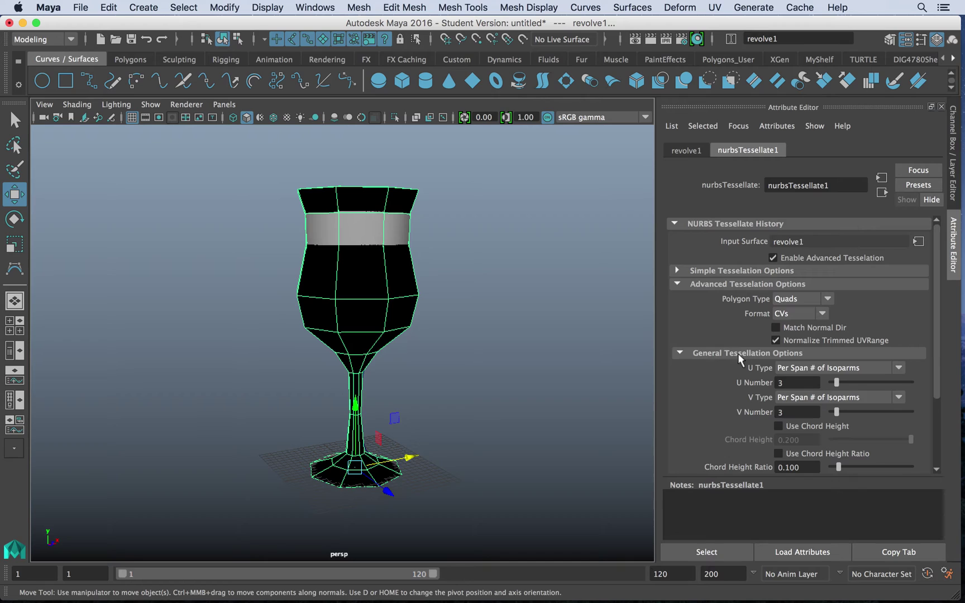
left_click(831, 371)
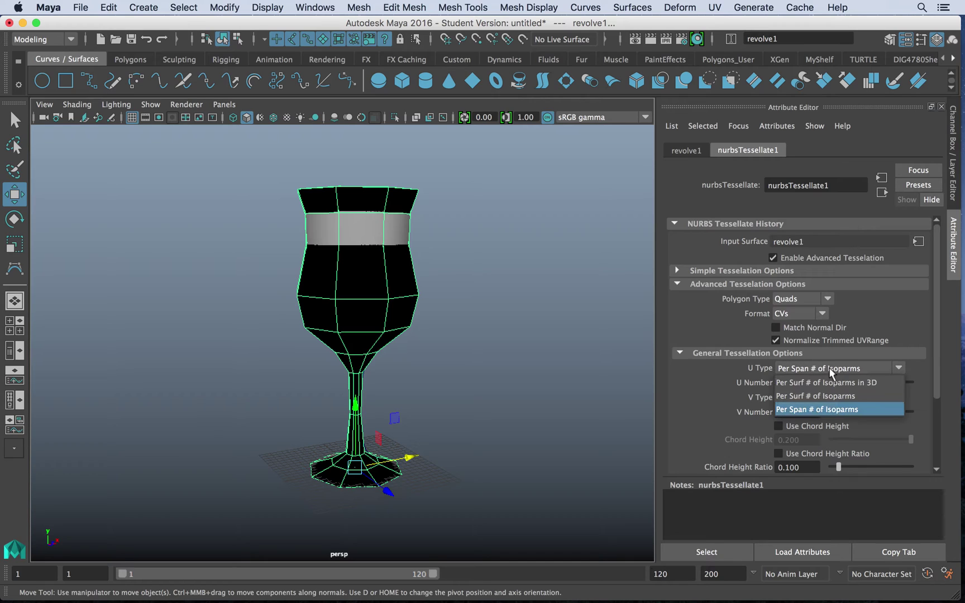
left_click(842, 403)
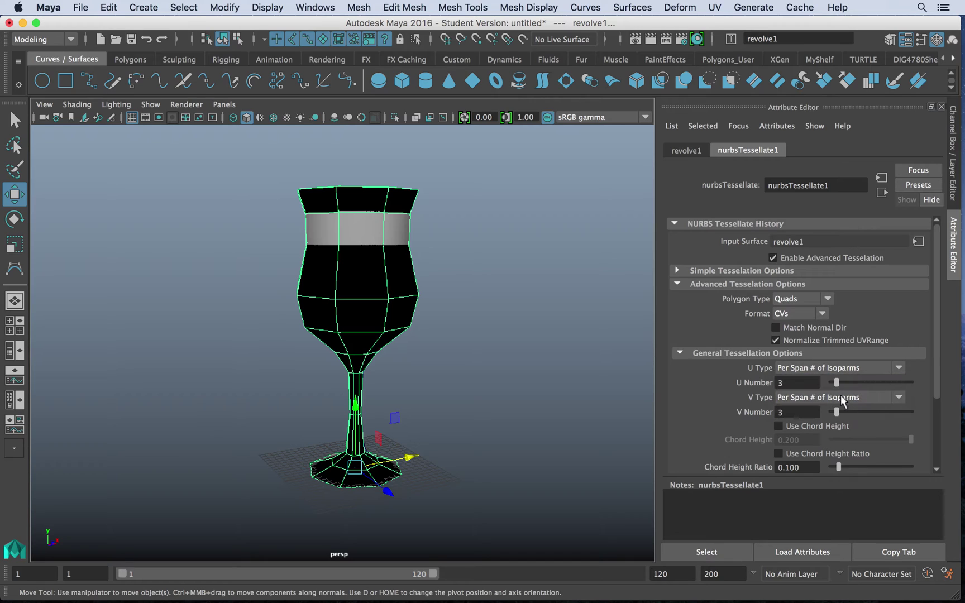
Switch the format to General and raise U Number from 6 to 11
left_click(802, 314)
left_click(798, 355)
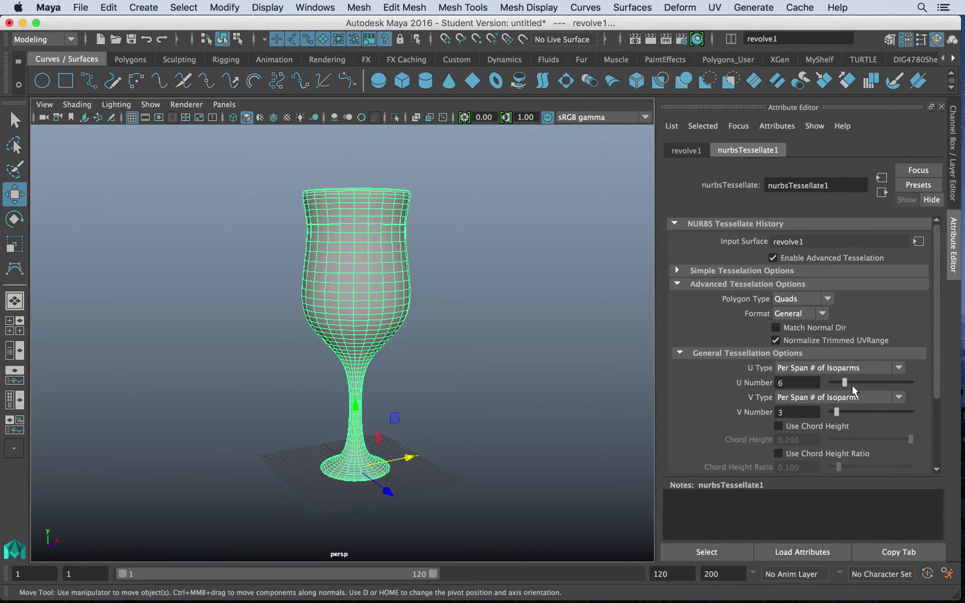
left_click_drag(852, 386, 837, 410)
left_click(835, 397)
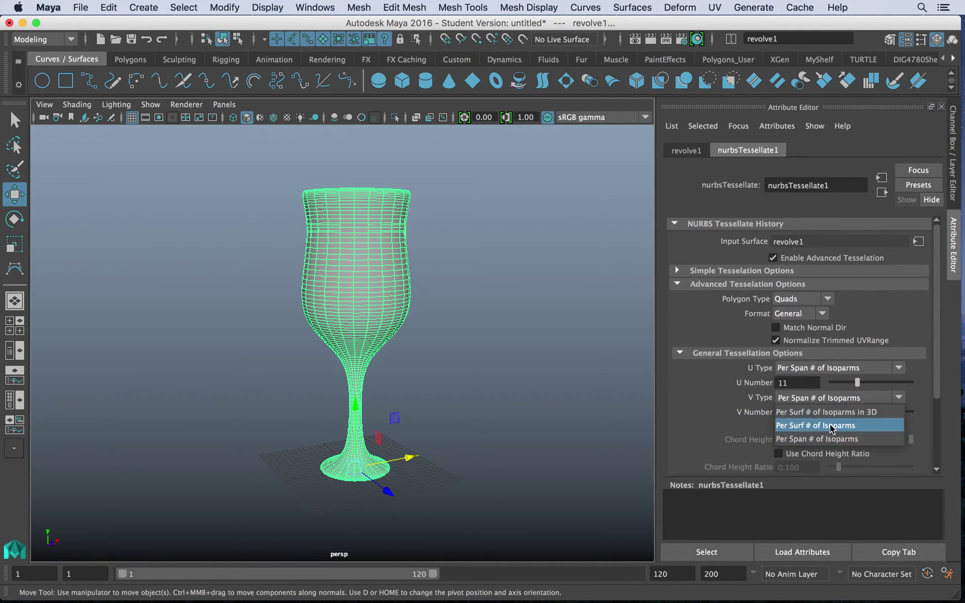
left_click(816, 436)
Deselect and reselect the goblet while orbiting to inspect the denser mesh
left_click(455, 262)
left_click_drag(455, 262, 476, 264, "alt")
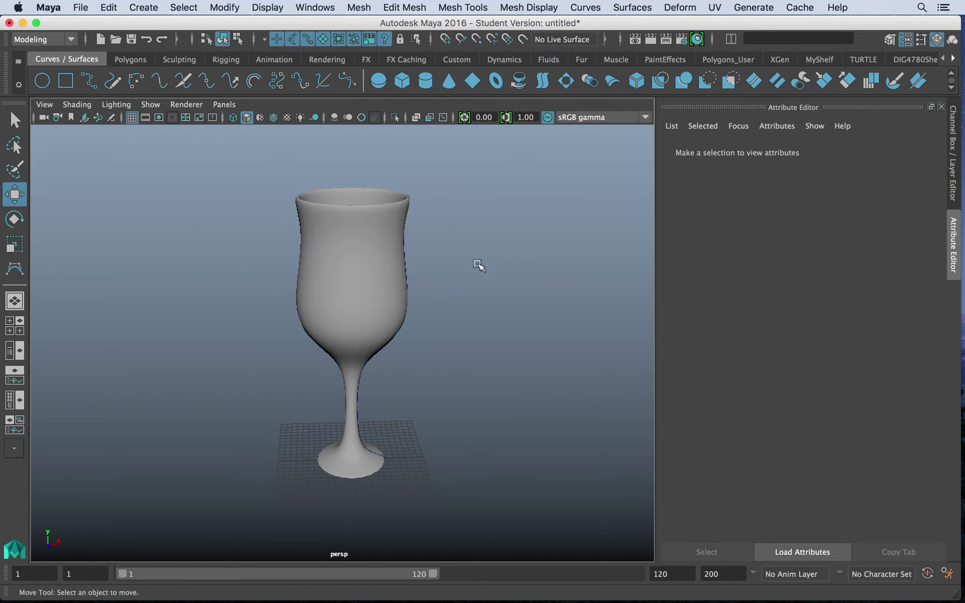
left_click(362, 263)
left_click_drag(362, 262, 433, 290, "alt")
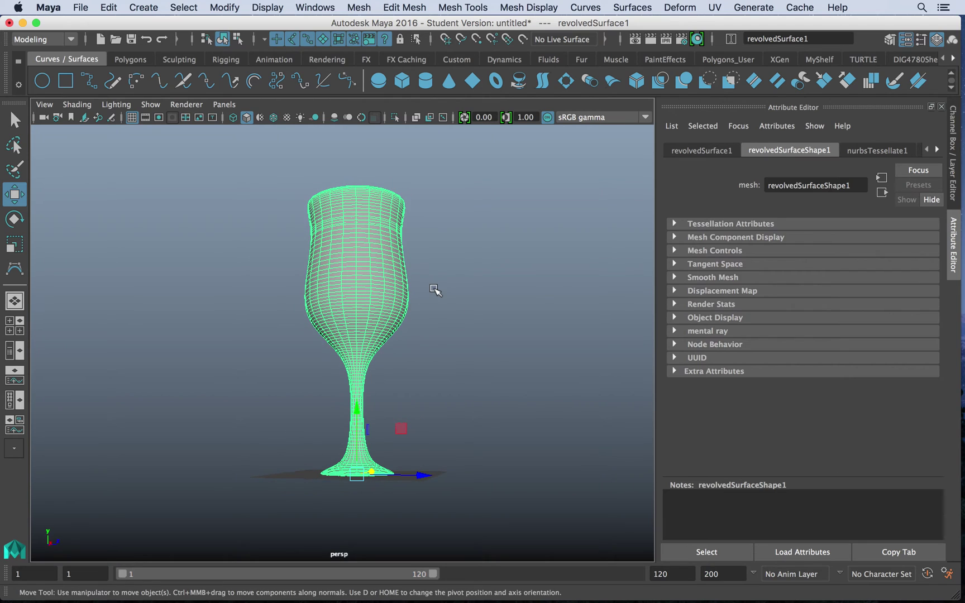
Delete construction history on all objects from the Edit menu
left_click(119, 6)
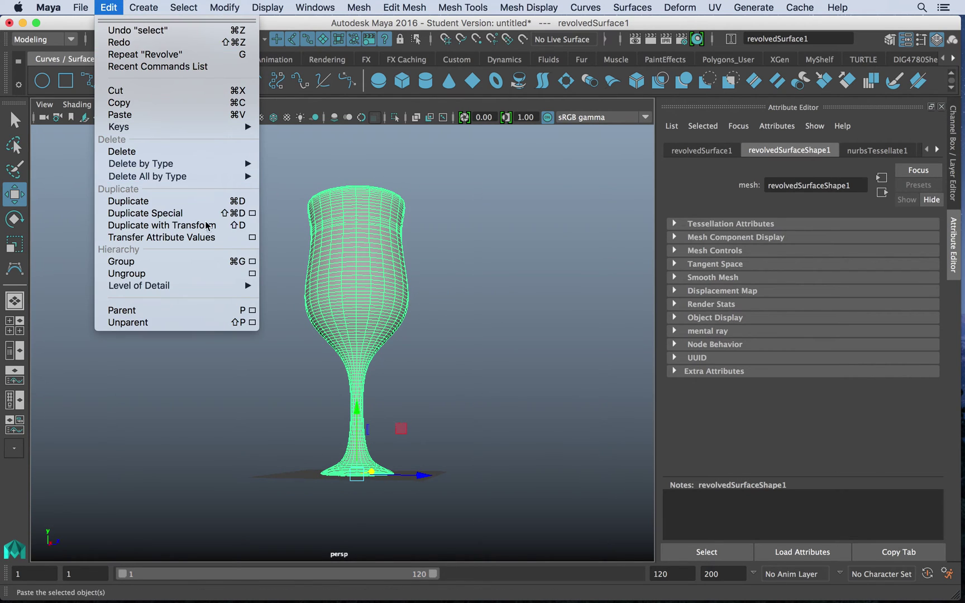
mouse_move(167, 176)
left_click(375, 165)
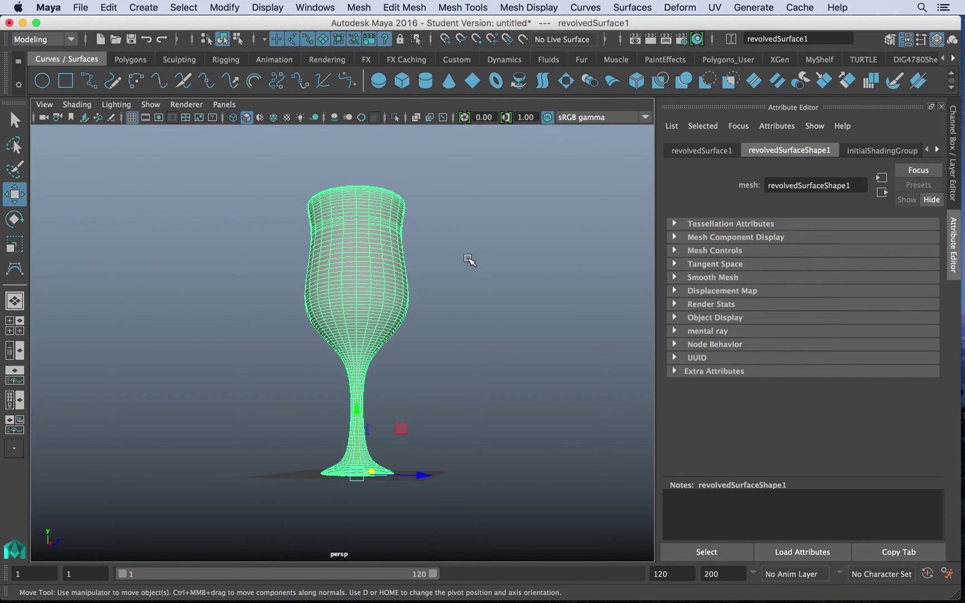
Delete the smooth-shaded wine glass surface and then its leftover profile curve
left_click(469, 262)
key("5")
mouse_move(394, 323)
left_mouse_down("alt")
mouse_move(472, 319)
mouse_move(344, 311)
mouse_move(303, 260)
left_mouse_up("alt")
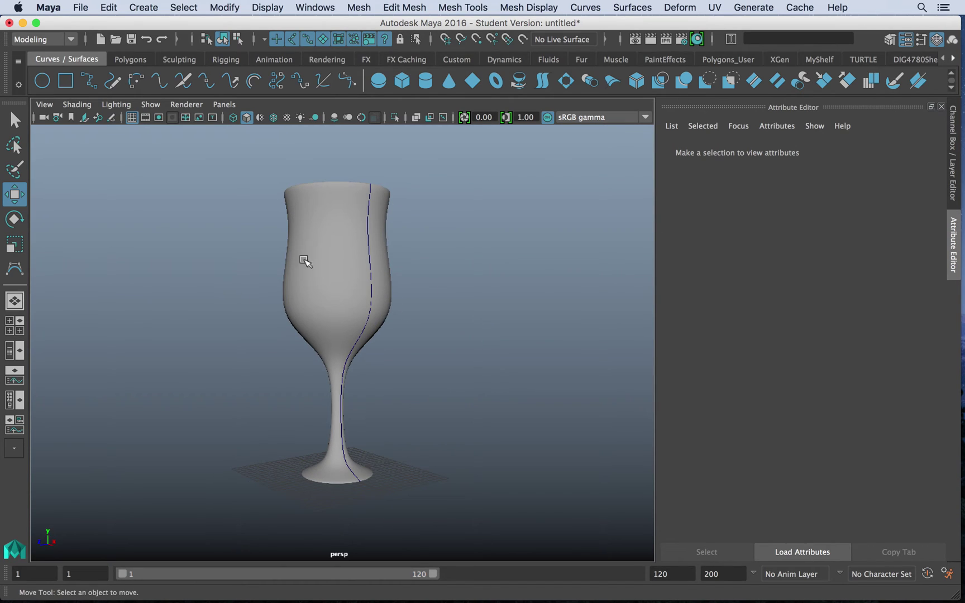
left_click(361, 239)
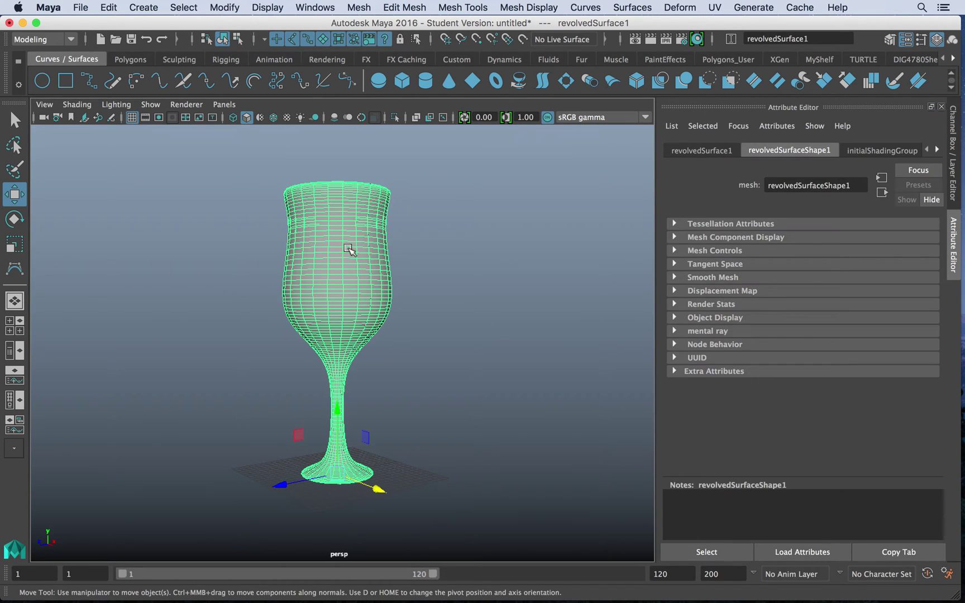
key("Delete")
left_click_drag(312, 247, 532, 392)
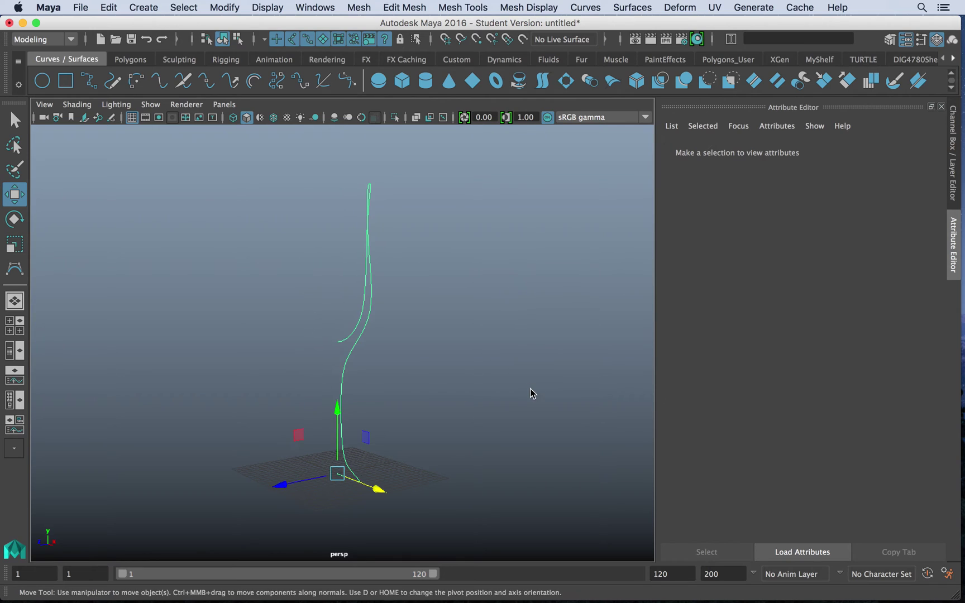
key("Delete")
Draw a two-point circular arc standing upright on the grid in the maximized side view
key("space")
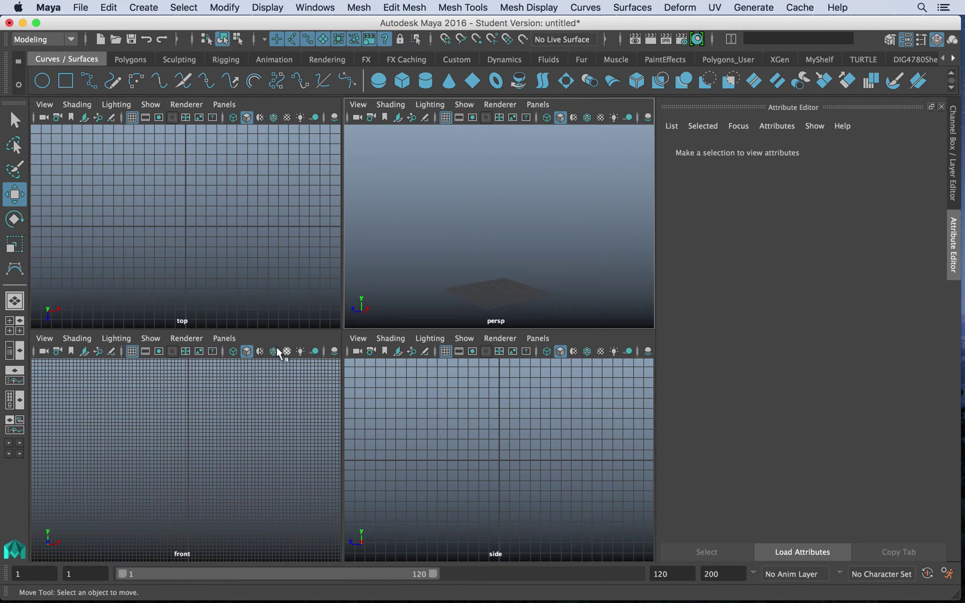
key("space")
key("space")
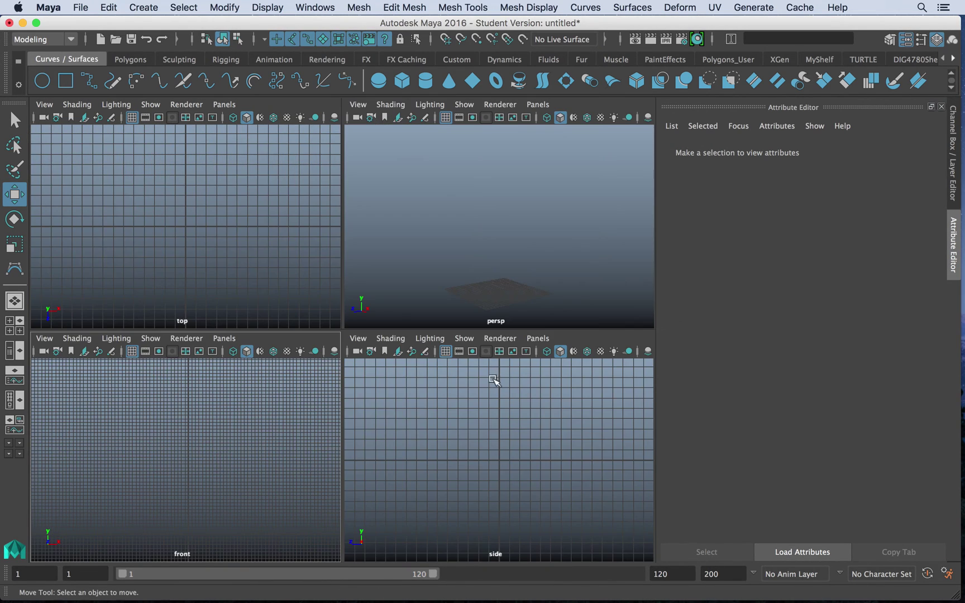
key("space")
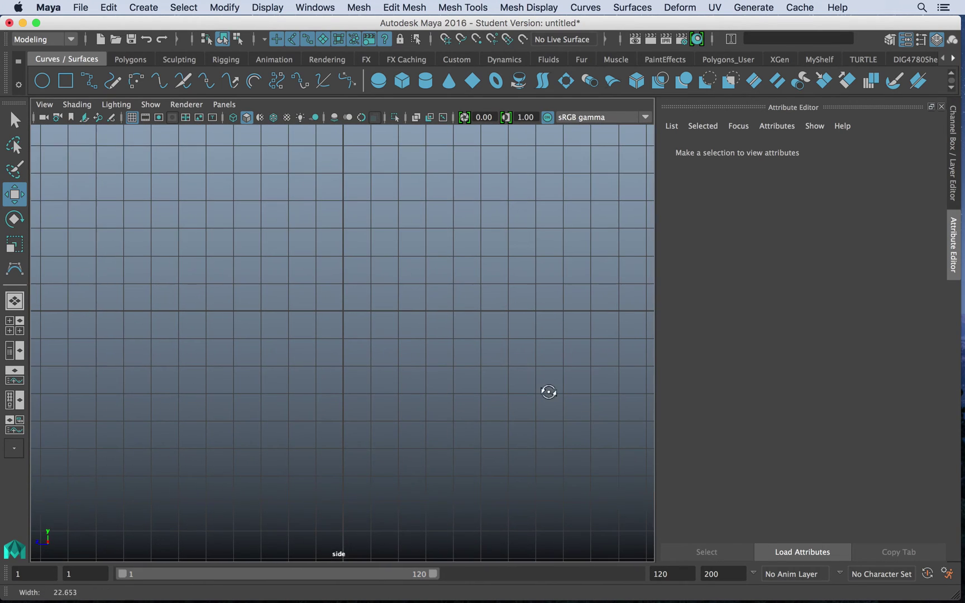
left_click(143, 7)
mouse_move(169, 99)
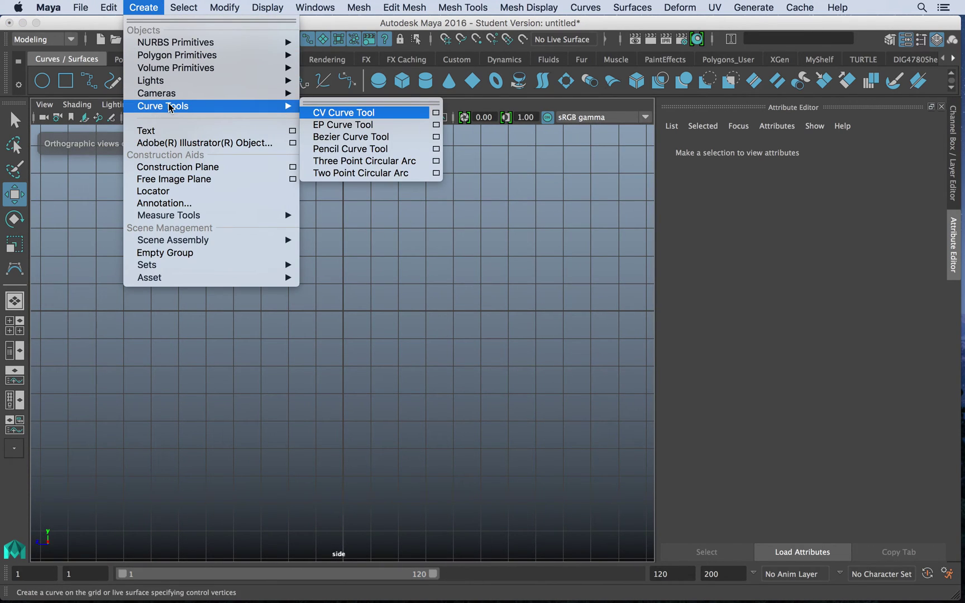
left_click(357, 173)
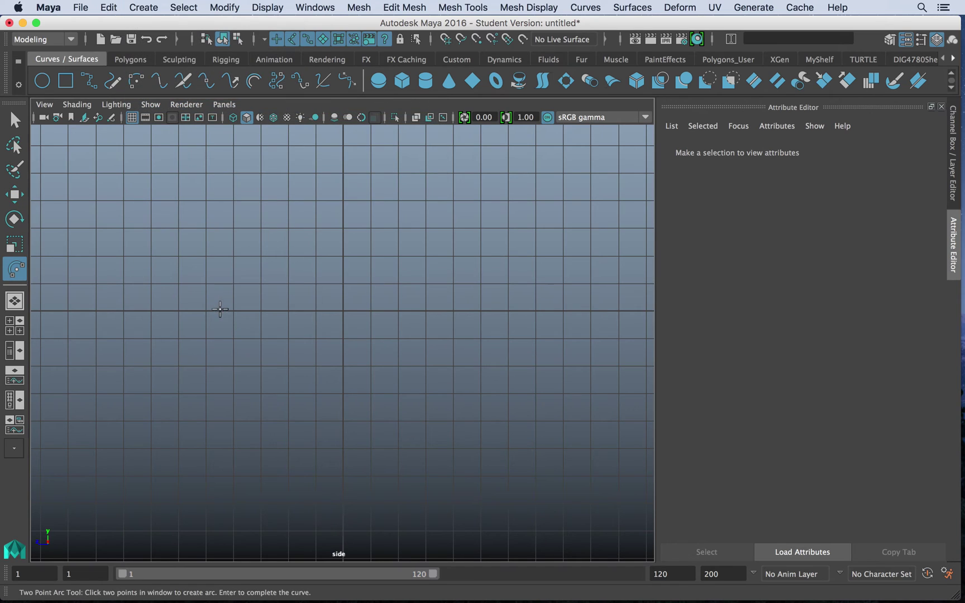
left_click_drag(455, 314, 2, 311)
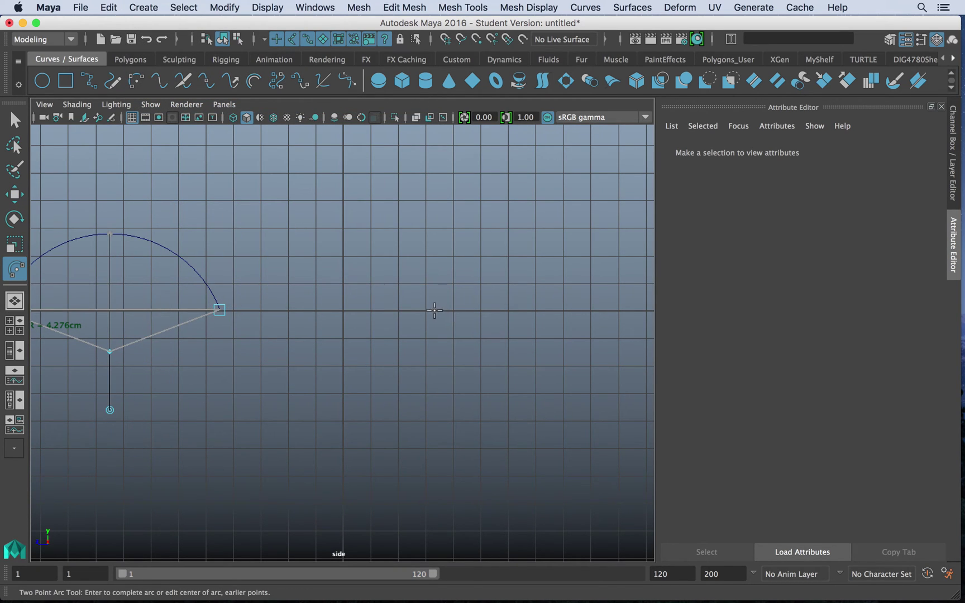
middle_click_drag(435, 310, 631, 299, "alt")
scroll(262, 263, "down", 2)
key("Return")
Switch to the Move tool and pan the maximized perspective view upward
key("w")
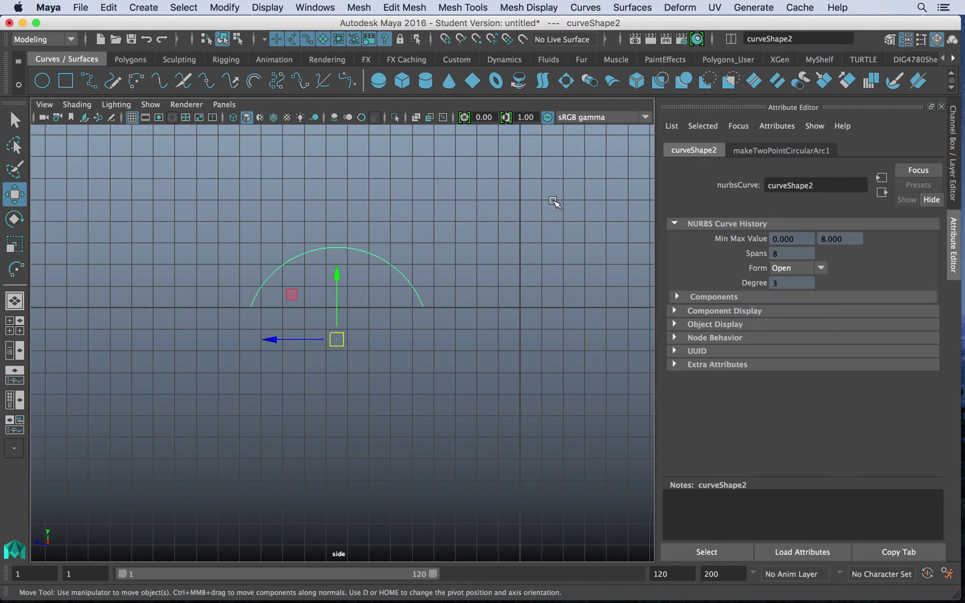
key("space")
key("space")
middle_click_drag(420, 294, 422, 201, "alt")
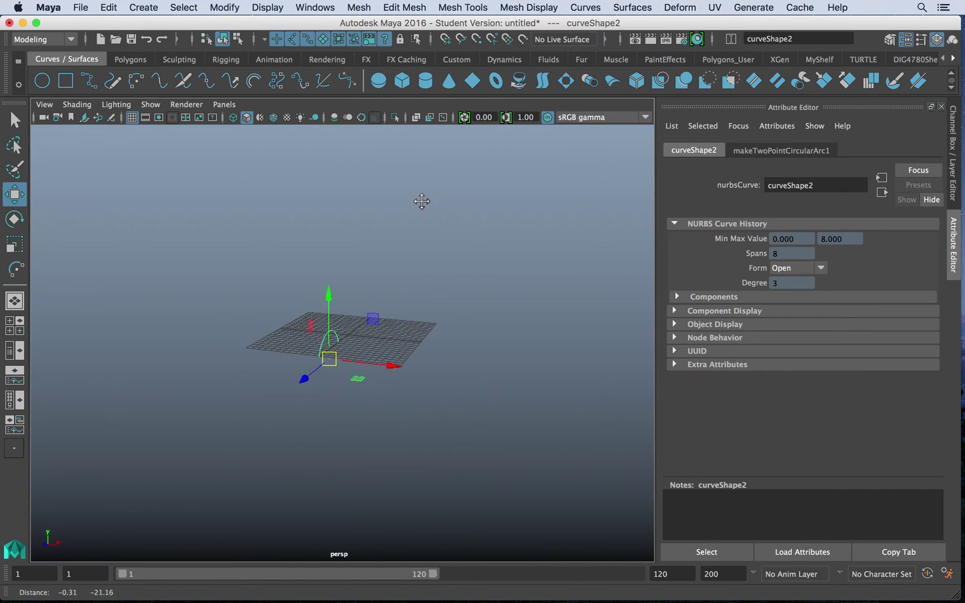
Move the arc back along Z, duplicate it, shift the copy along X, and select both arcs
right_click_drag(422, 201, 648, 328, "alt")
left_click_drag(295, 415, 316, 381)
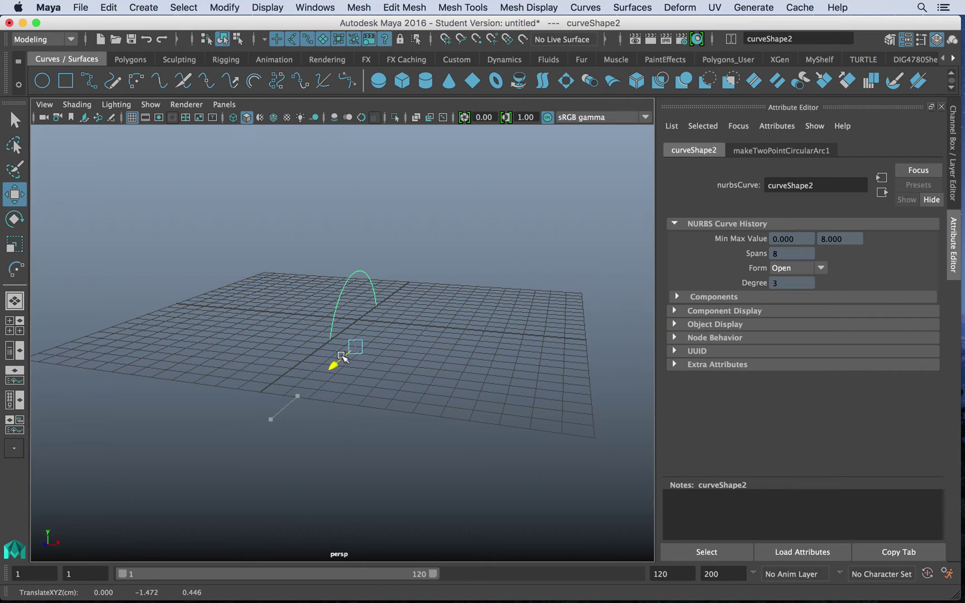
key("ctrl+d")
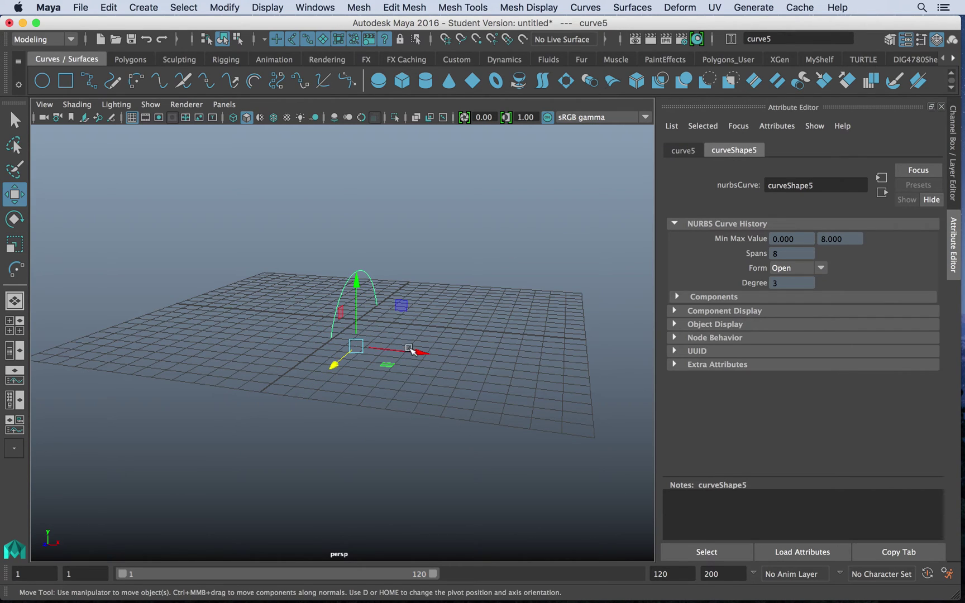
left_click(425, 355)
key("ctrl+z")
left_click_drag(420, 352, 184, 268)
left_click(332, 270, "shift")
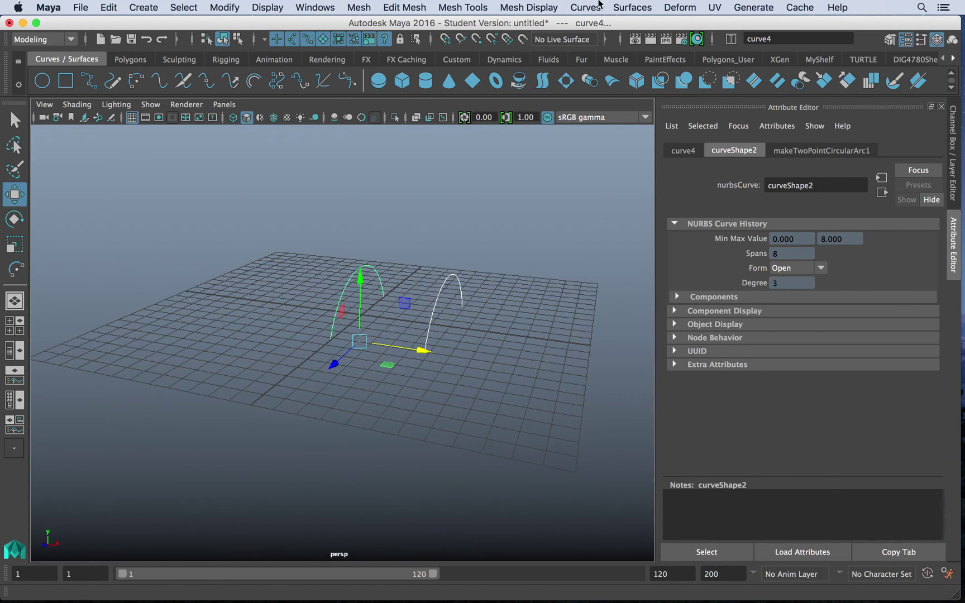
left_click(632, 8)
left_click(628, 42)
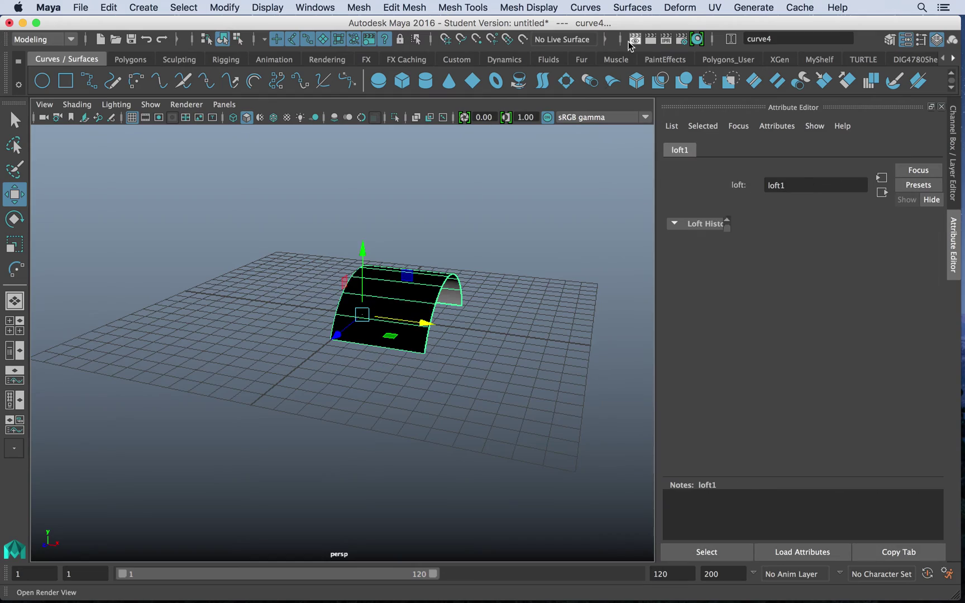
left_click_drag(517, 236, 334, 273, "alt")
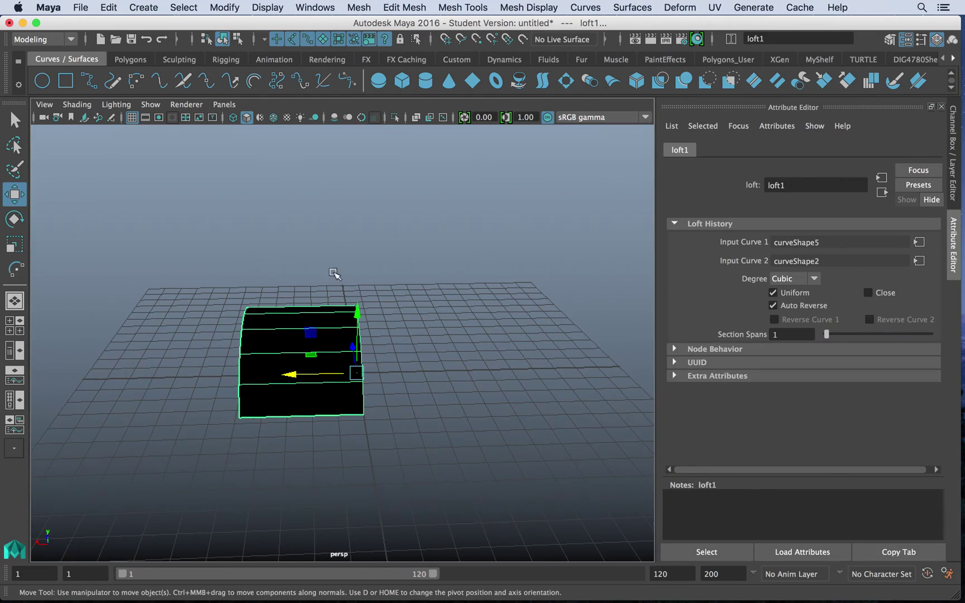
left_click(407, 353)
left_click_drag(407, 353, 286, 329, "alt")
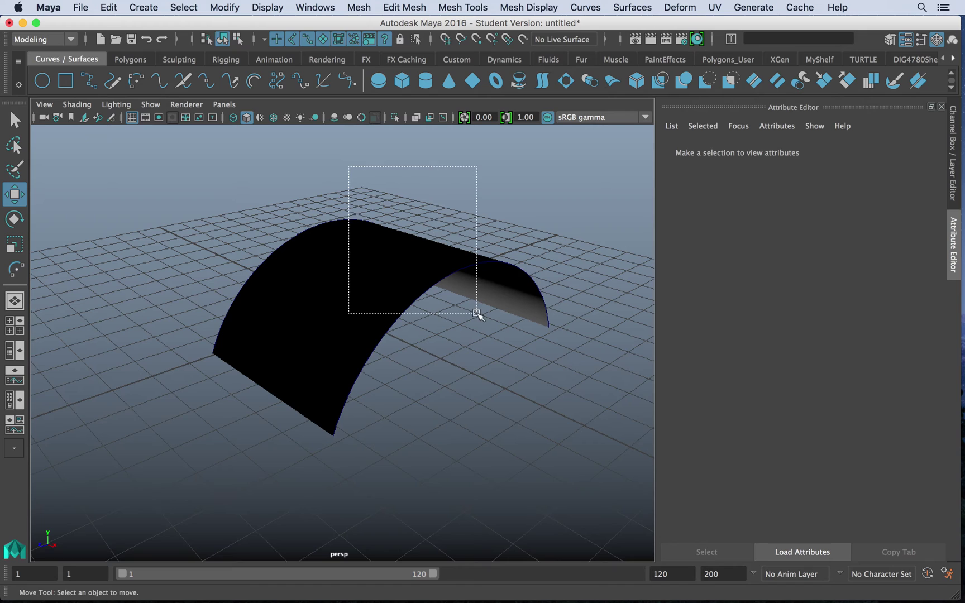
left_click_drag(476, 313, 472, 311)
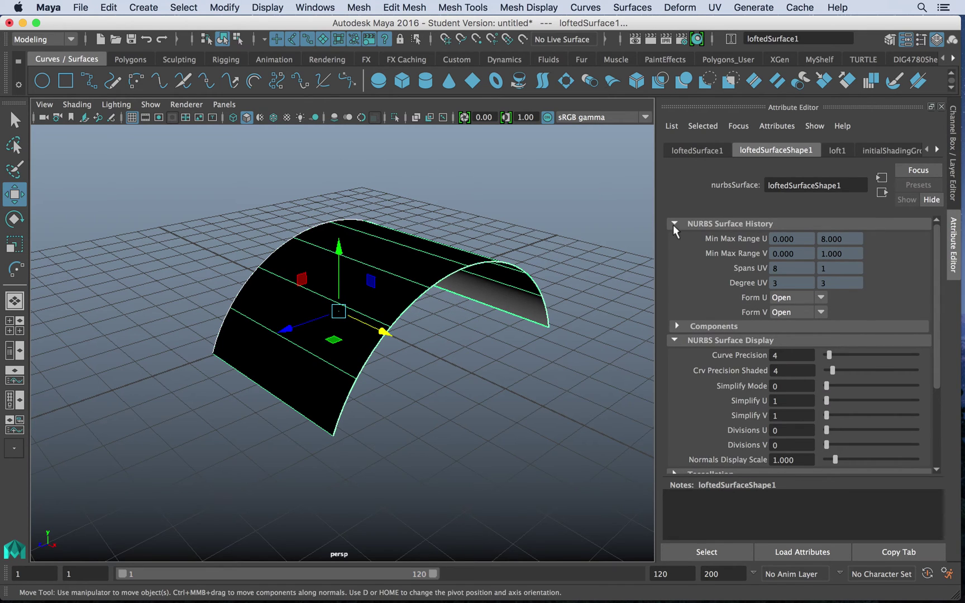
Undo the NURBS loft and re-loft the two arcs with Output geometry set to Polygons
key("z")
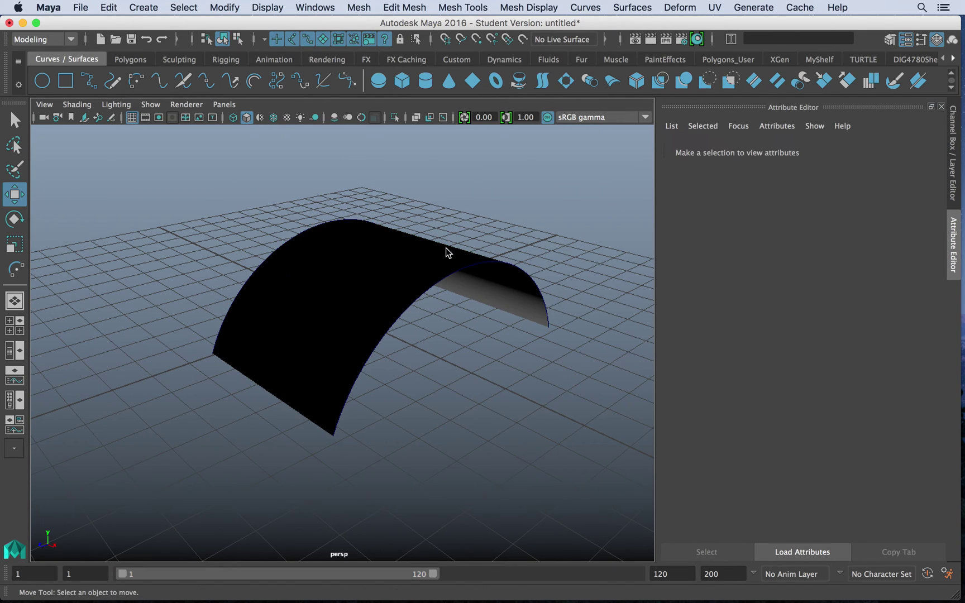
key("z")
key("z")
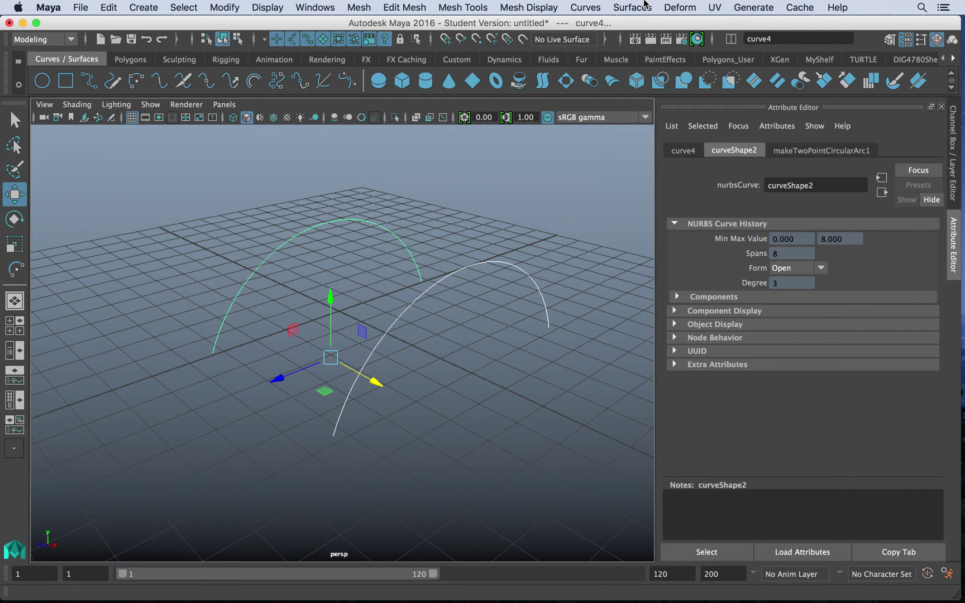
left_click(642, 7)
left_click(749, 42)
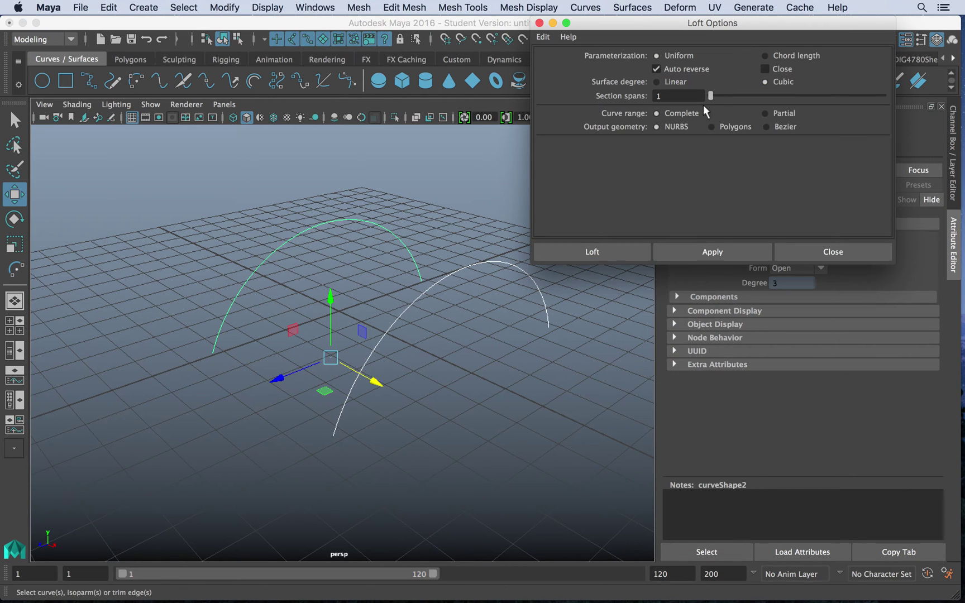
left_click(715, 127)
left_click(591, 252)
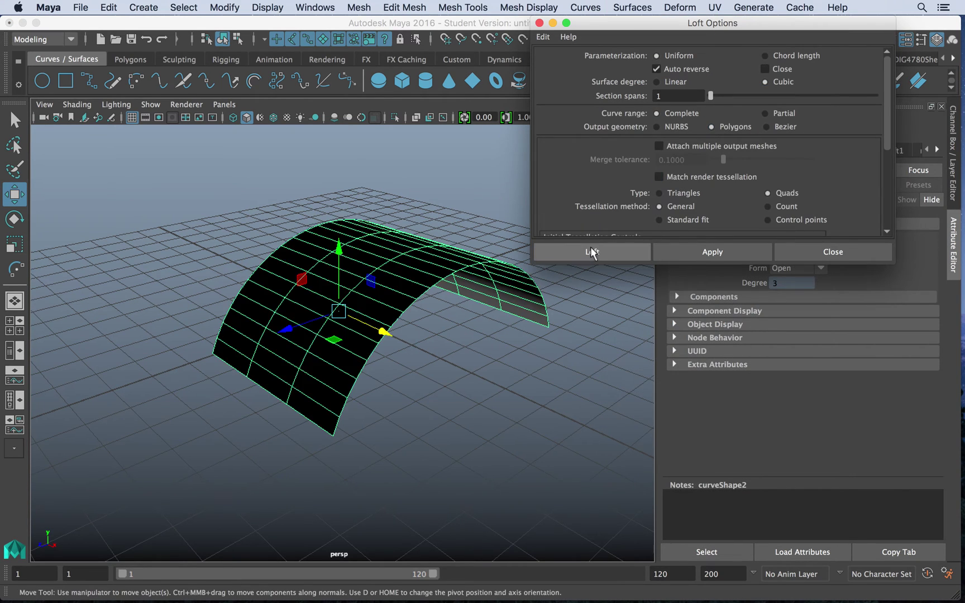
Reverse the polygon arch's normals with Mesh Display > Reverse and orbit to inspect both sides
left_click(535, 8)
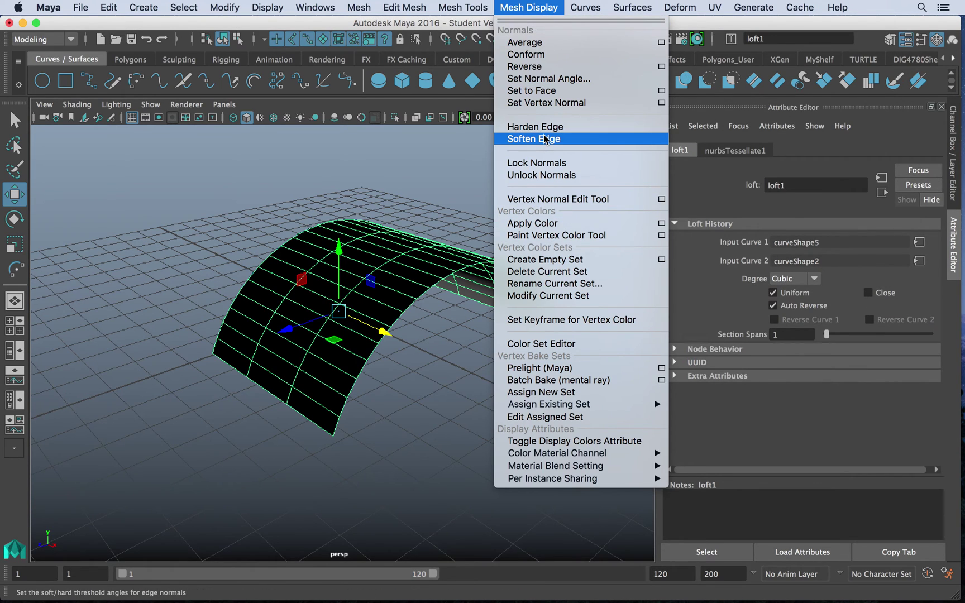
left_click(535, 66)
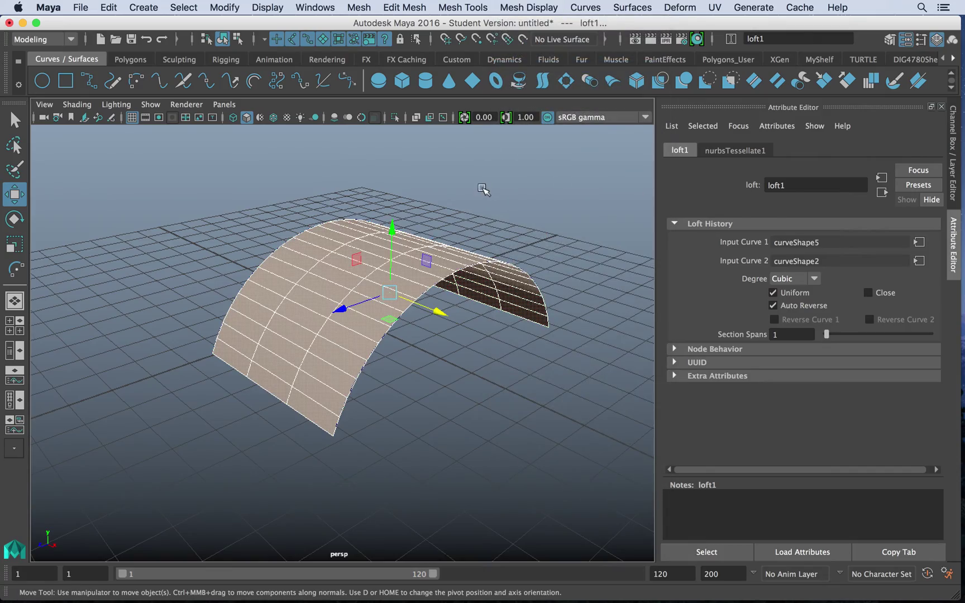
left_click(511, 198)
right_click_drag(416, 255, 487, 183)
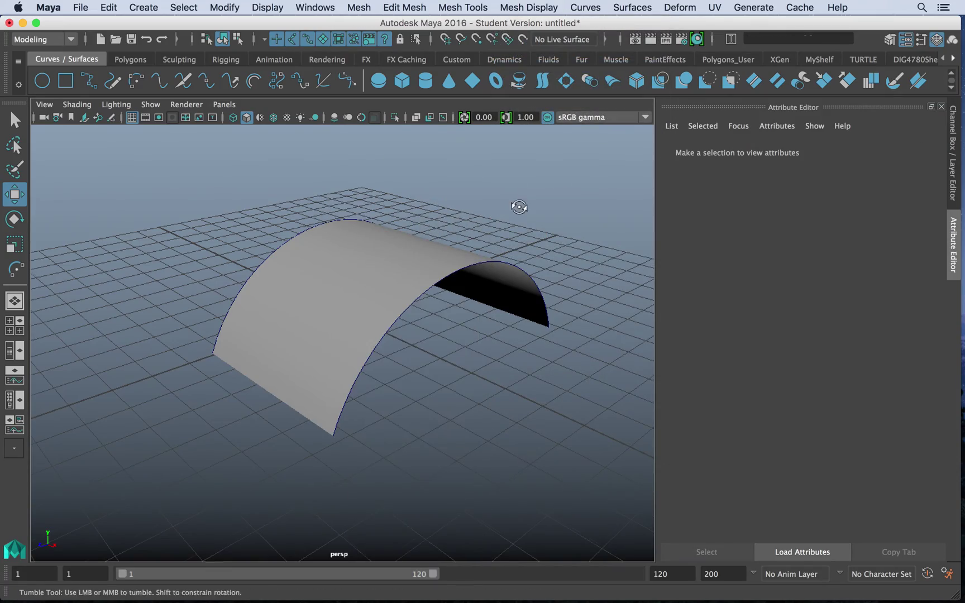
left_click_drag(519, 206, 252, 244, "alt")
Select the lofted arch surface and delete it
left_click(252, 243)
left_click_drag(163, 198, 195, 178, "alt")
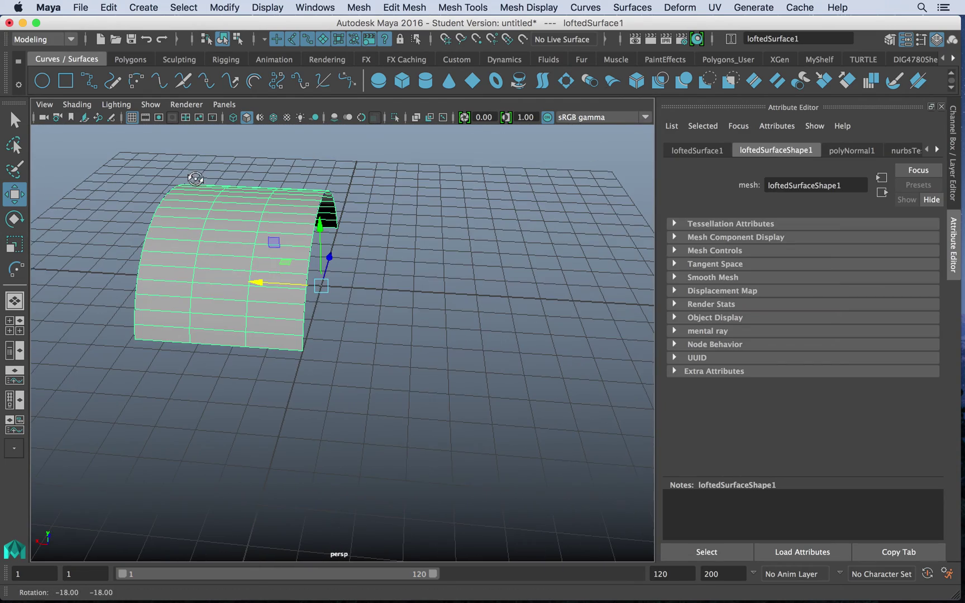
scroll(346, 184, "down", 5)
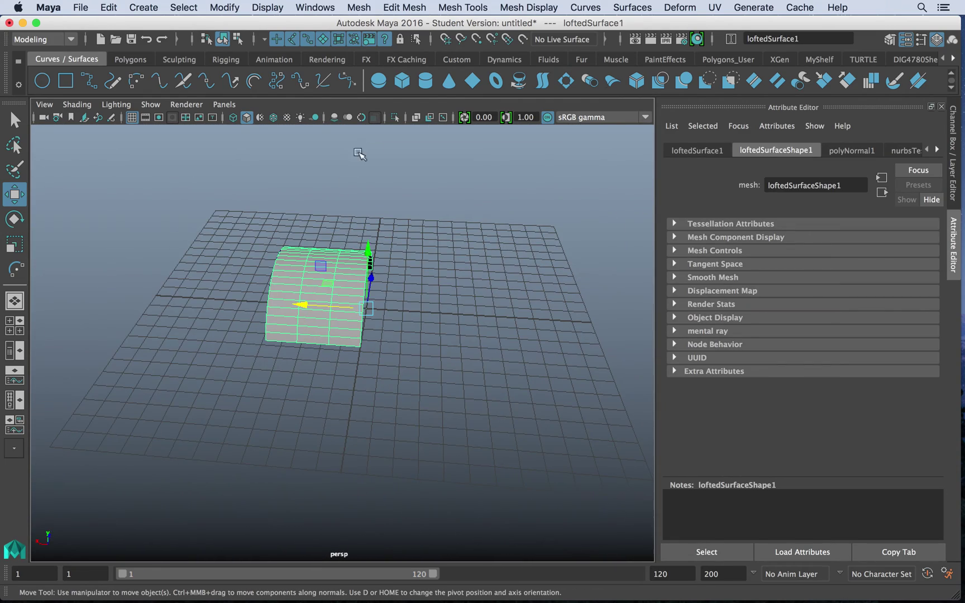
right_click_drag(317, 266, 334, 297, "alt")
right_click_drag(334, 204, 391, 185)
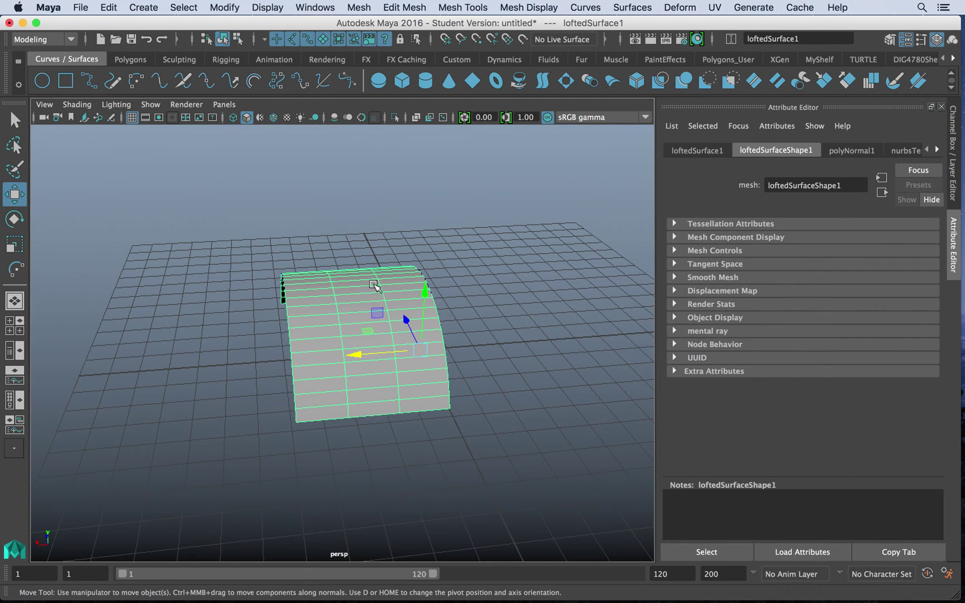
key("Delete")
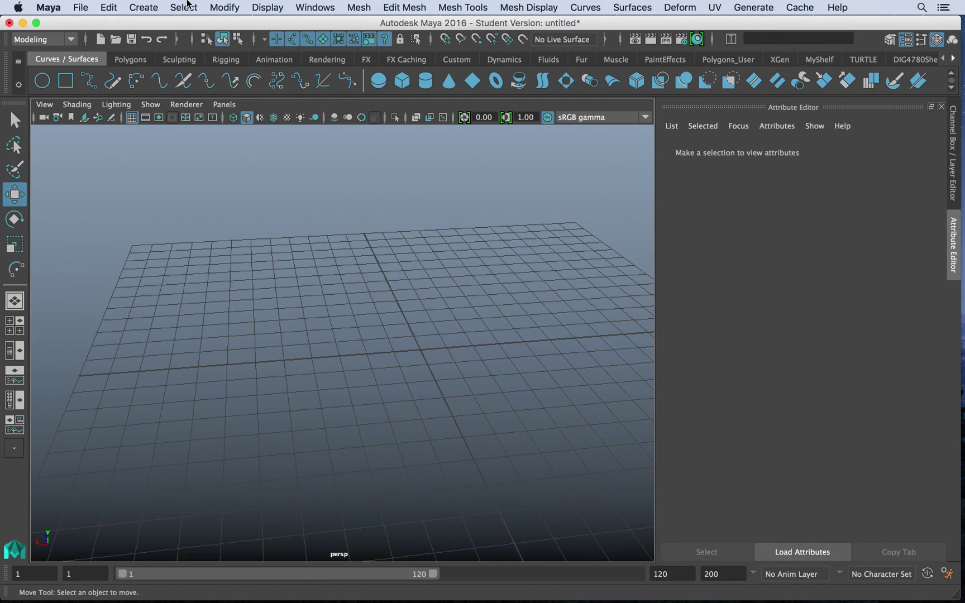
Add a NURBS circle to the scene and zoom the view in on it
left_click(188, 4)
mouse_move(150, 45)
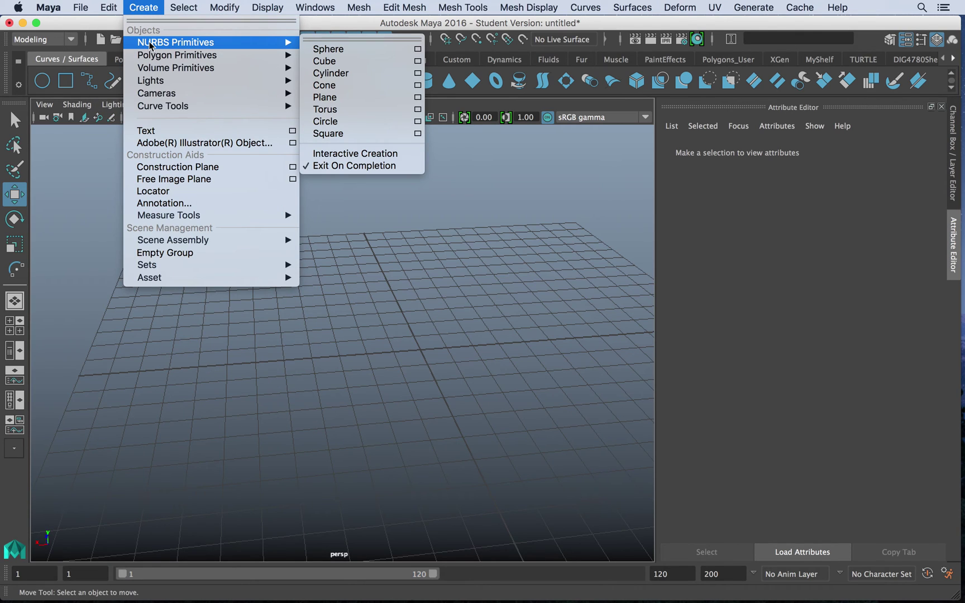
left_click(337, 122)
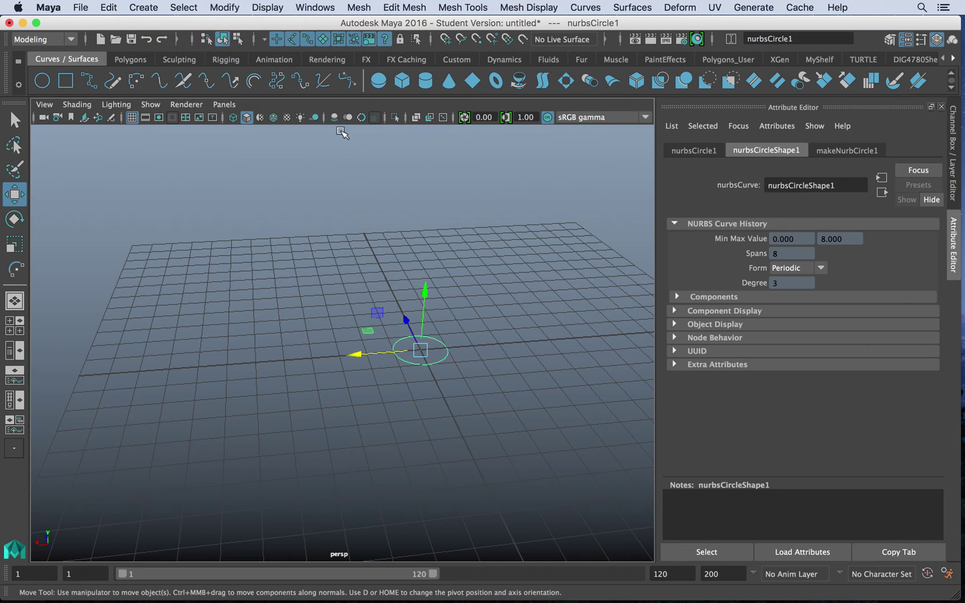
left_click(157, 4)
mouse_move(168, 42)
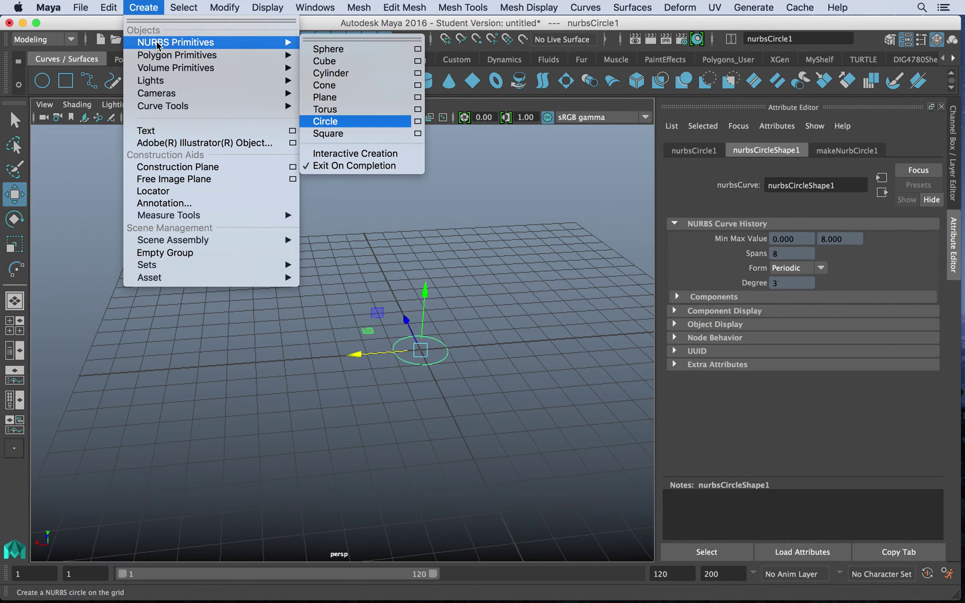
left_click(435, 403)
scroll(394, 334, "up", 5)
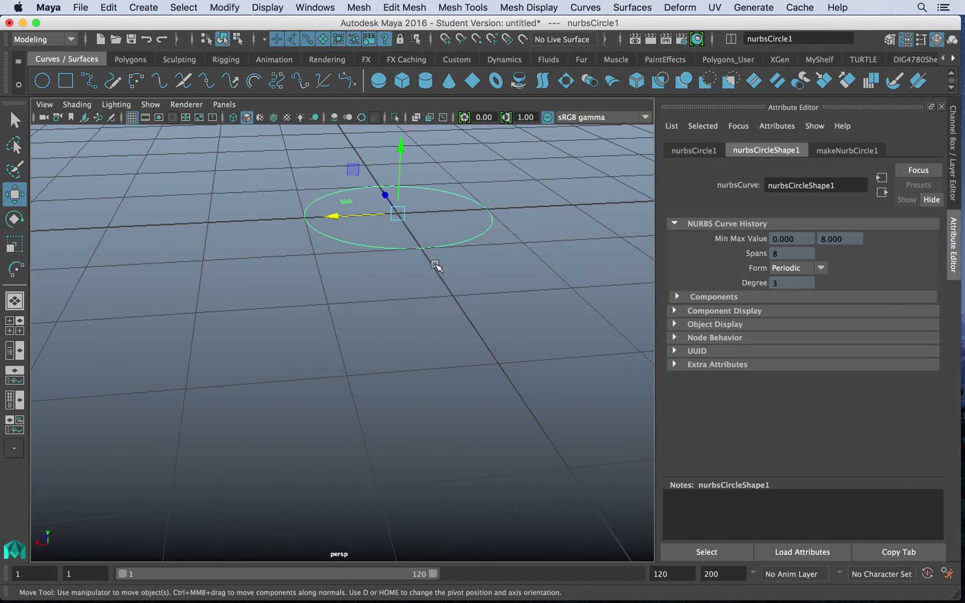
scroll(437, 253, "down", 2)
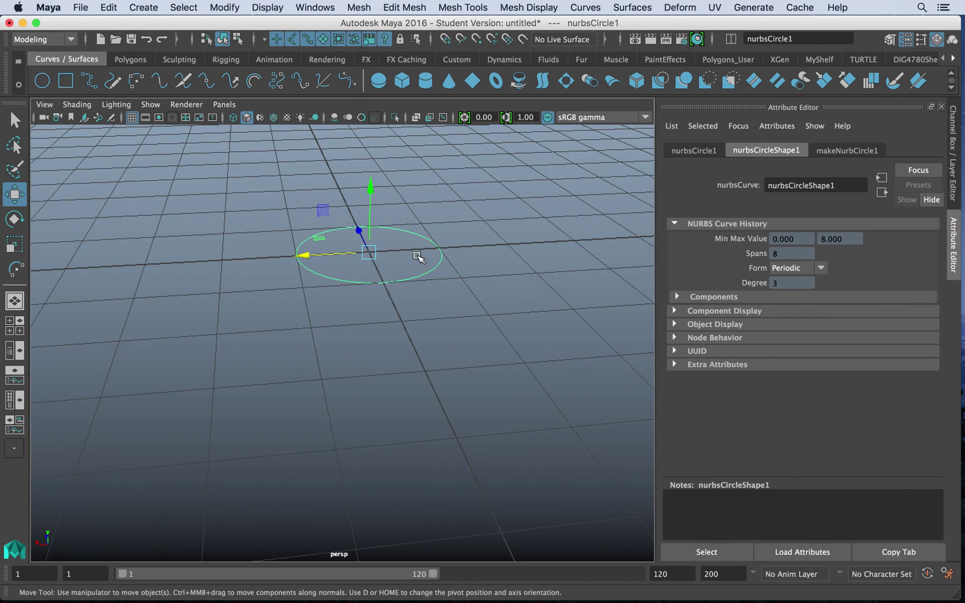
right_click_drag(418, 257, 452, 252, "alt")
Select the circle's control vertices and scale them into a rounded-square outline
right_click_drag(415, 215, 359, 202)
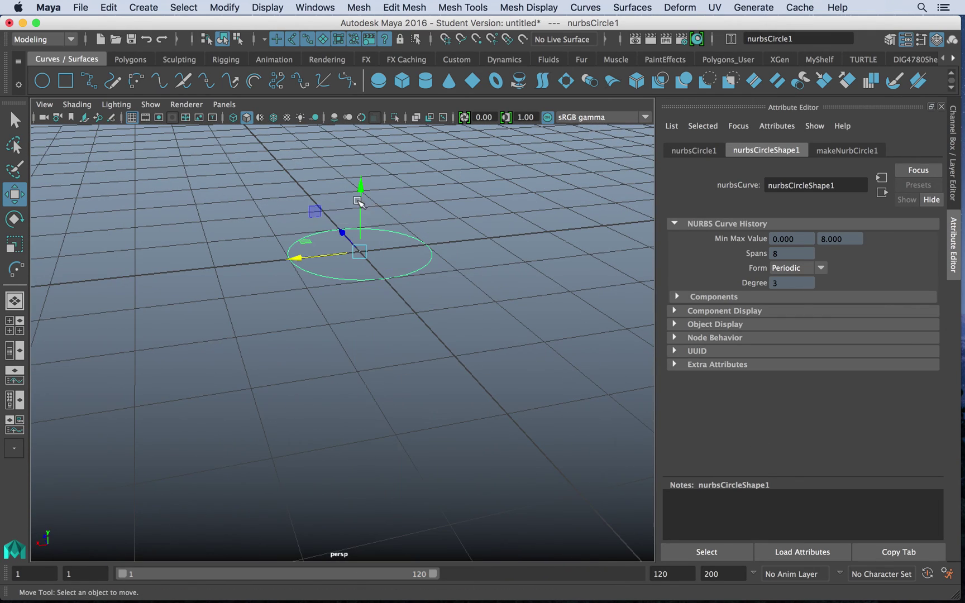
left_click(430, 263)
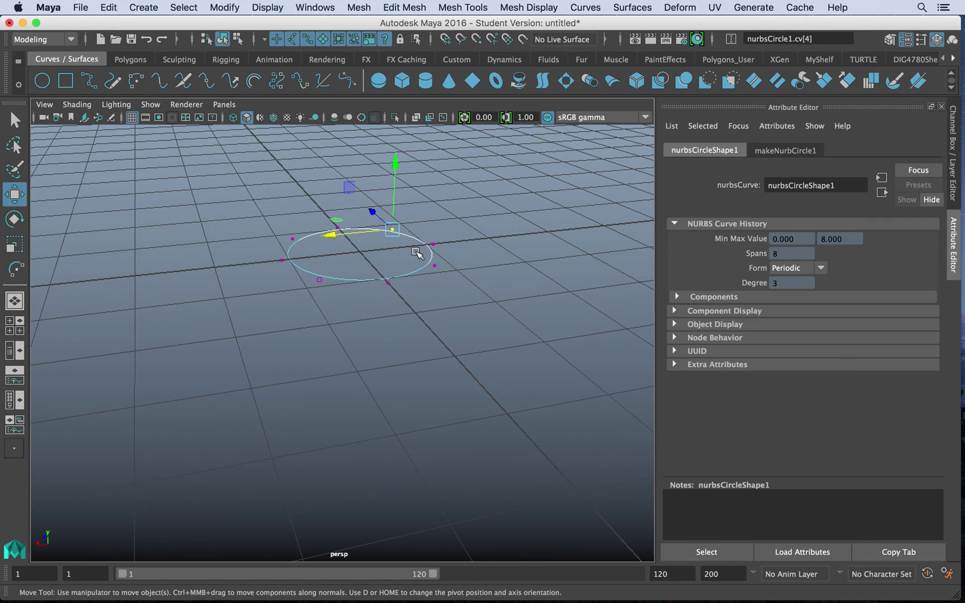
left_click(361, 279, "shift")
key("r")
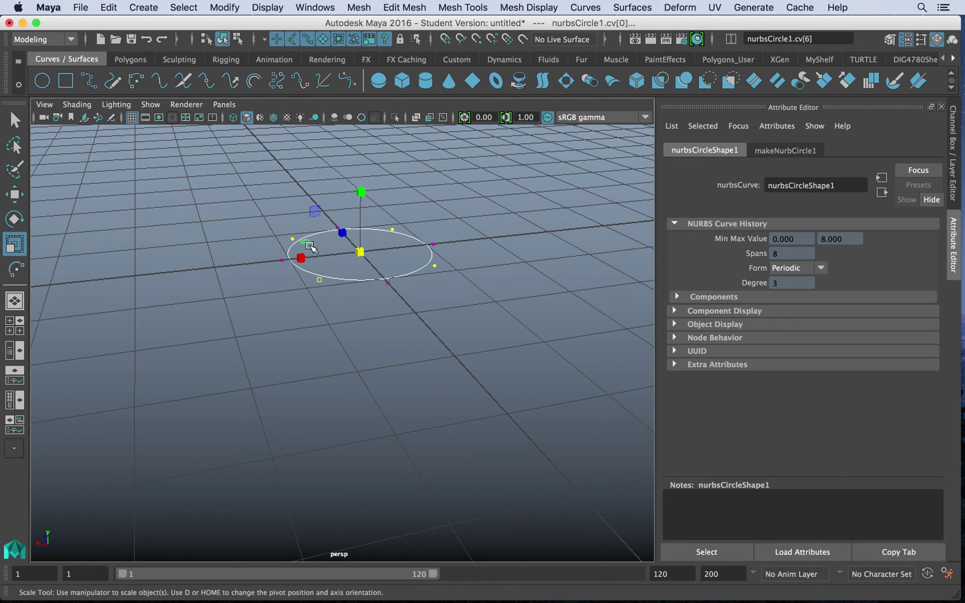
left_click_drag(359, 254, 348, 251)
Return to Object Mode and scale the whole curve up about 3.3 times
left_click(442, 253)
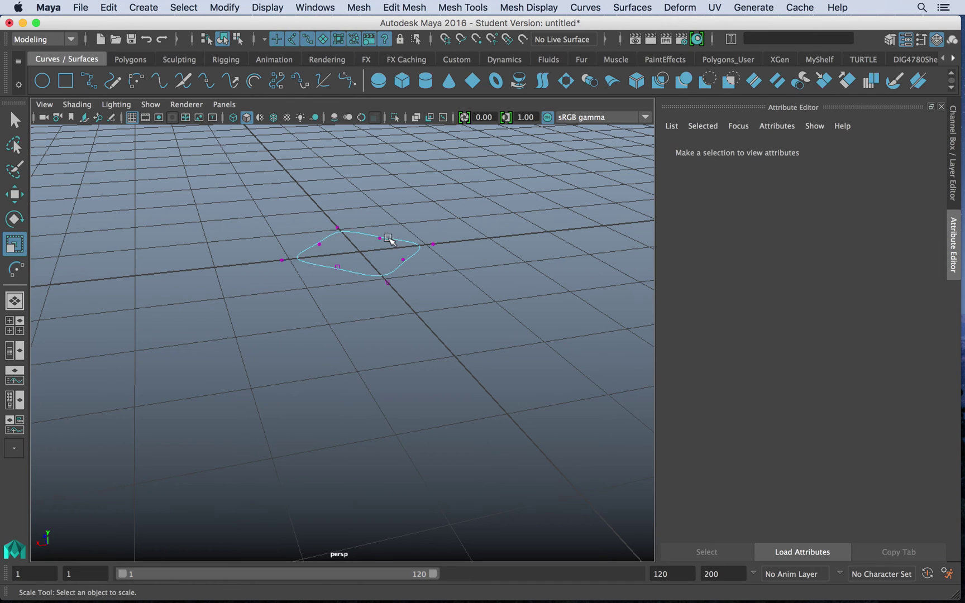
right_click_drag(388, 233, 448, 212)
left_click(410, 263)
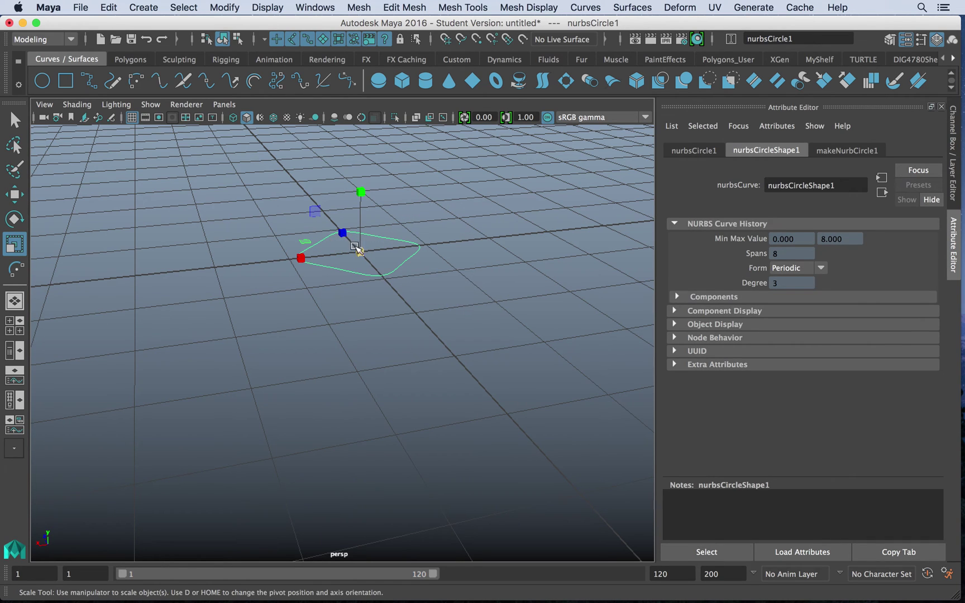
left_click_drag(356, 248, 615, 244)
Fill the curve with a Planar surface using Polygons output geometry
left_click_drag(557, 231, 459, 258, "alt")
left_click(642, 7)
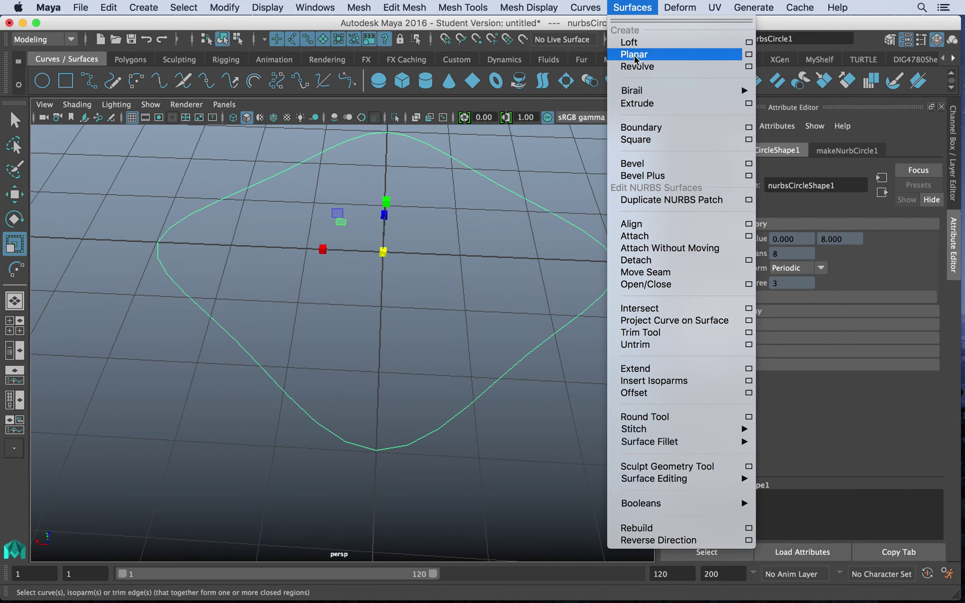
left_click(749, 54)
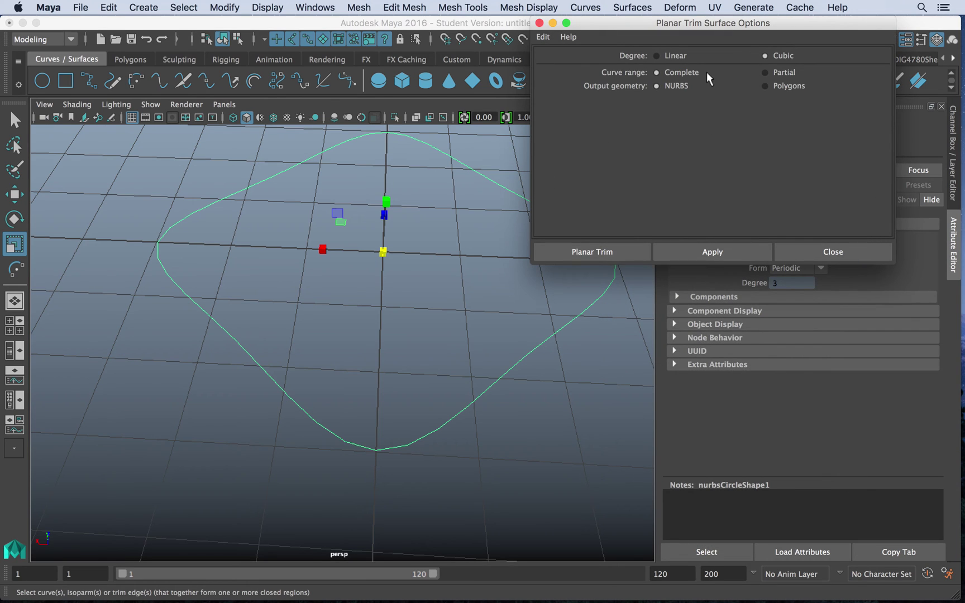
left_click(787, 85)
left_click(602, 247)
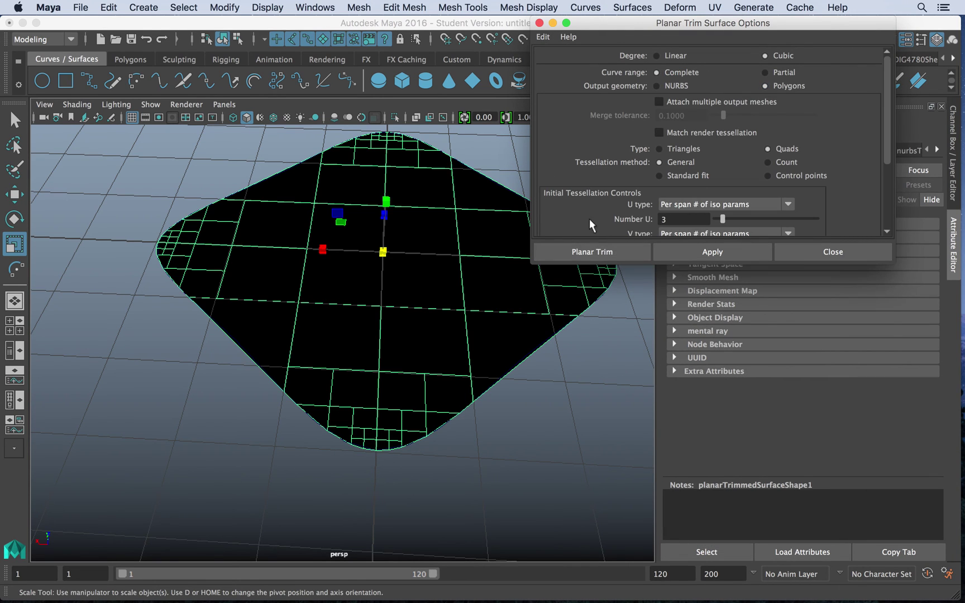
In nurbsTessellate1, raise U Number from 3 to 12 with V Number at 29
left_click_drag(427, 271, 523, 254, "alt")
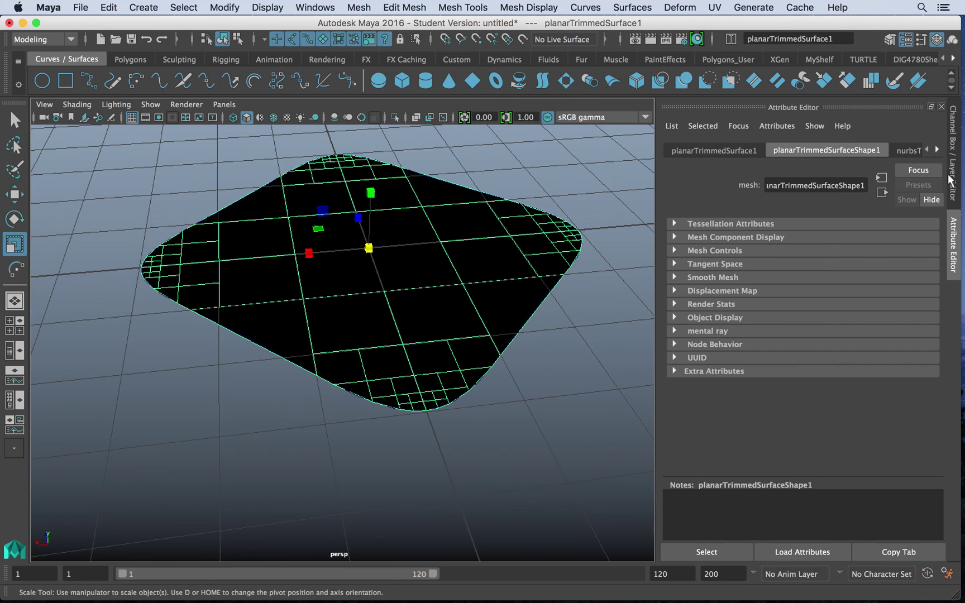
left_click(908, 150)
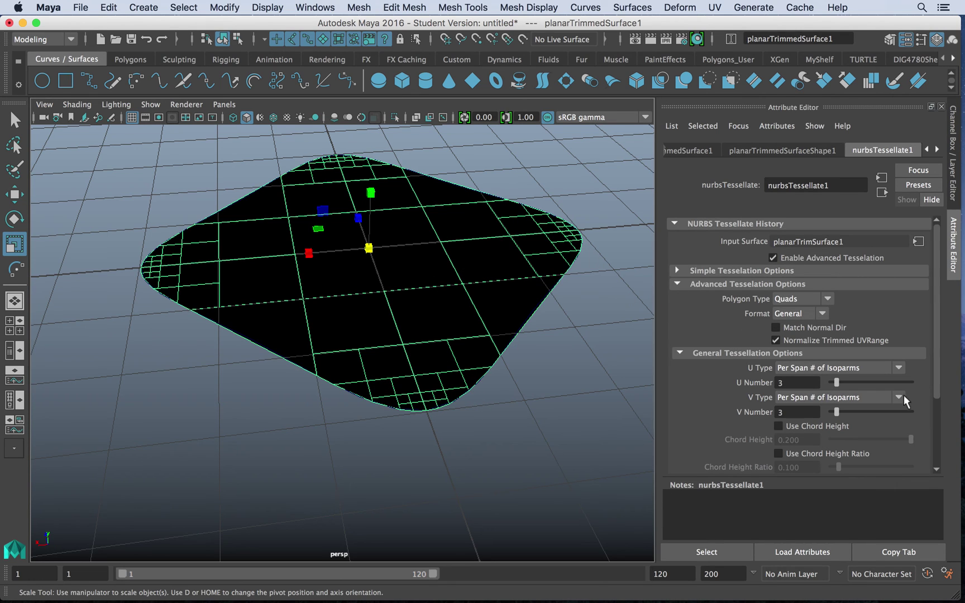
left_click_drag(838, 383, 899, 403)
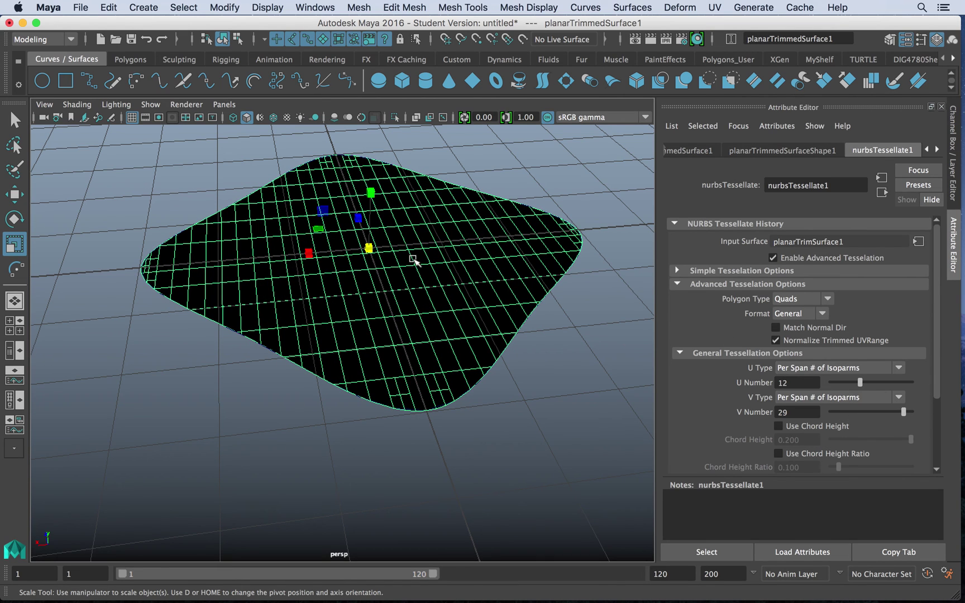
right_click_drag(412, 261, 385, 294)
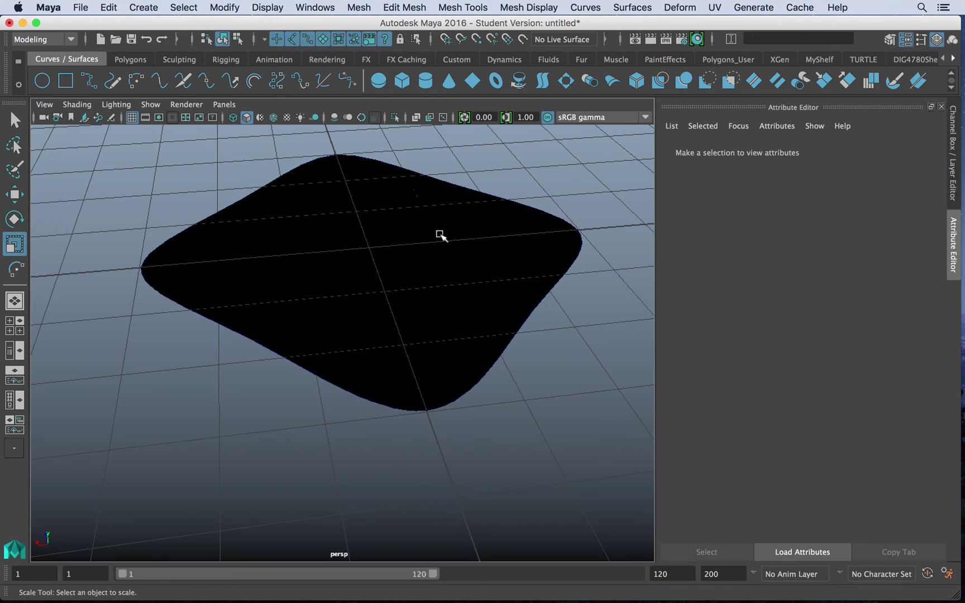
Reverse the planar patch's normals so it shades grey instead of black
left_click(404, 255)
left_click(553, 7)
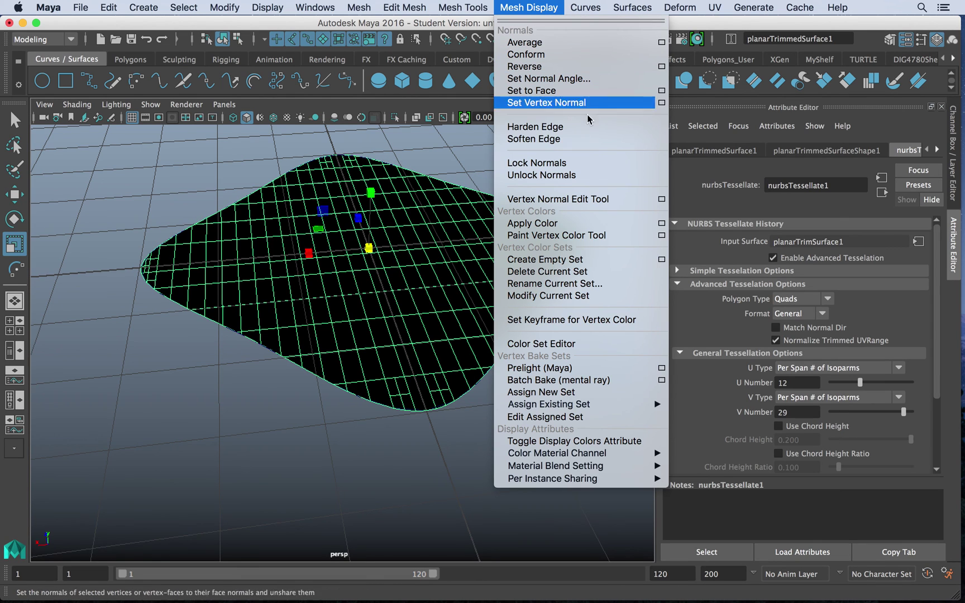
left_click(552, 67)
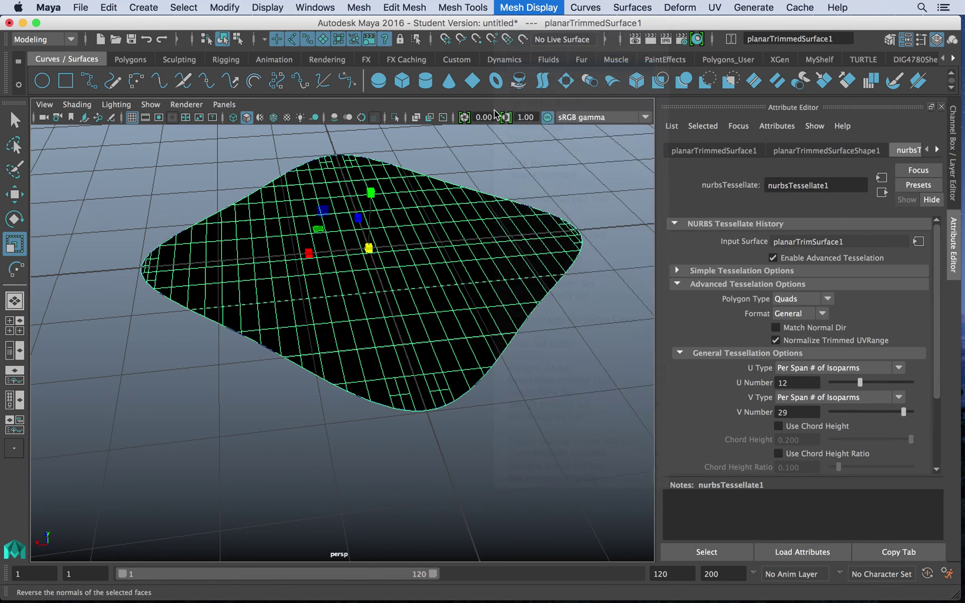
left_click(538, 296)
left_click_drag(539, 296, 491, 282, "alt")
Undo an accidental scale of the surface and tumble to a near top-down view
left_click(386, 240)
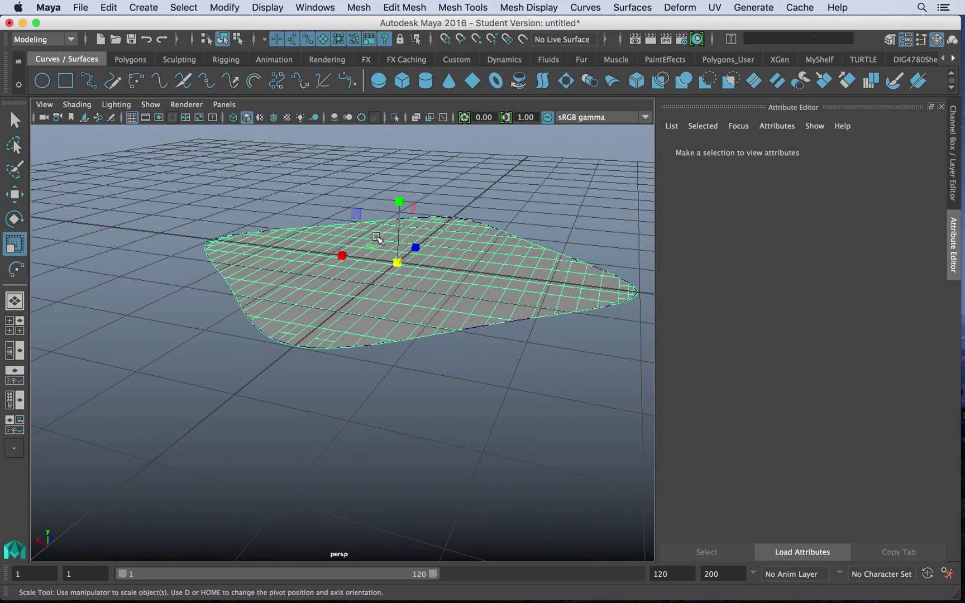
left_click_drag(386, 240, 295, 231, "alt")
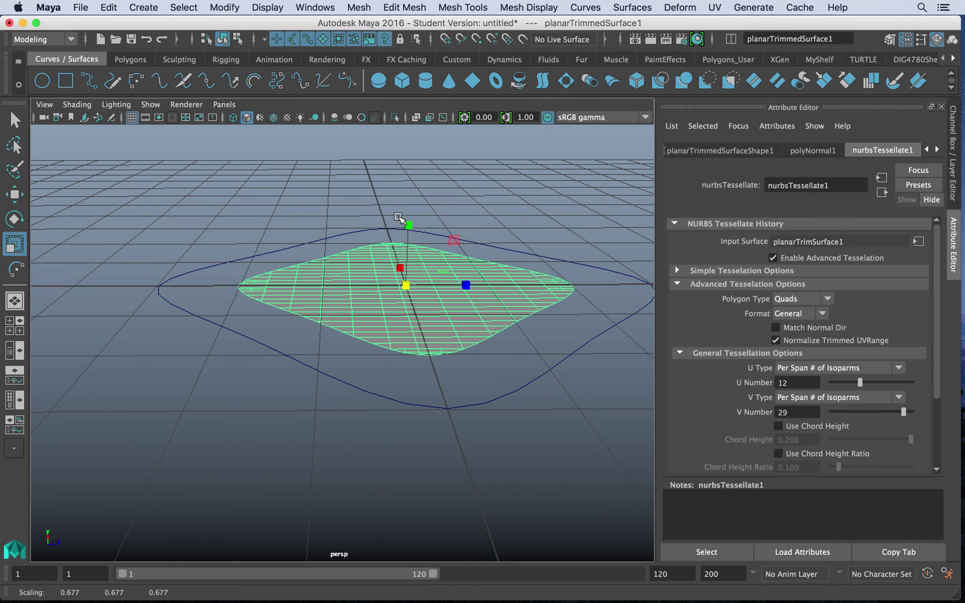
key("ctrl+z")
left_click_drag(415, 204, 555, 264, "alt")
Nudge nurbsCircle1's control vertex cv[4] with the Move tool, then reselect the surface
left_click(544, 196)
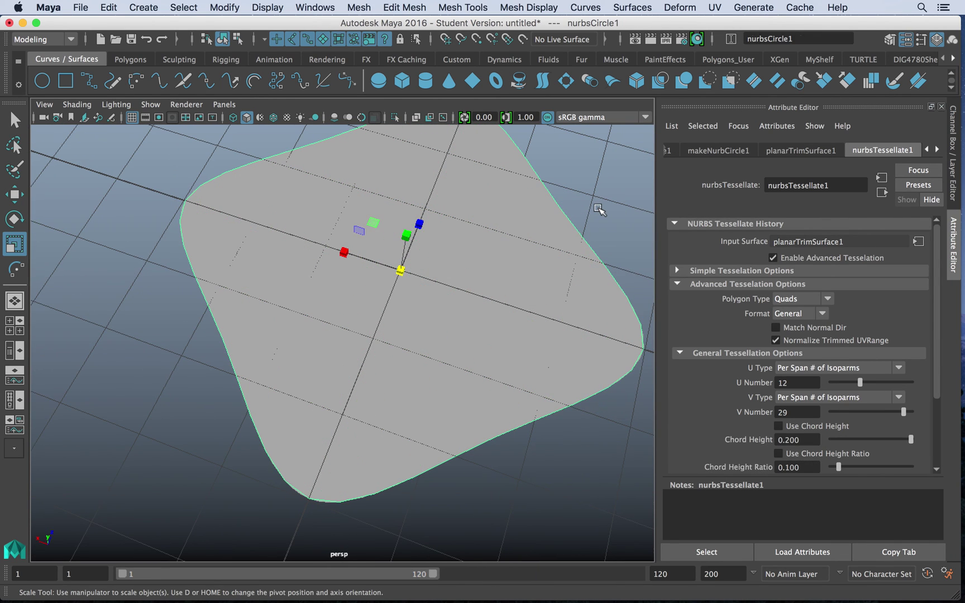
right_click_drag(539, 194, 537, 208)
left_click_drag(556, 209, 533, 218)
key("w")
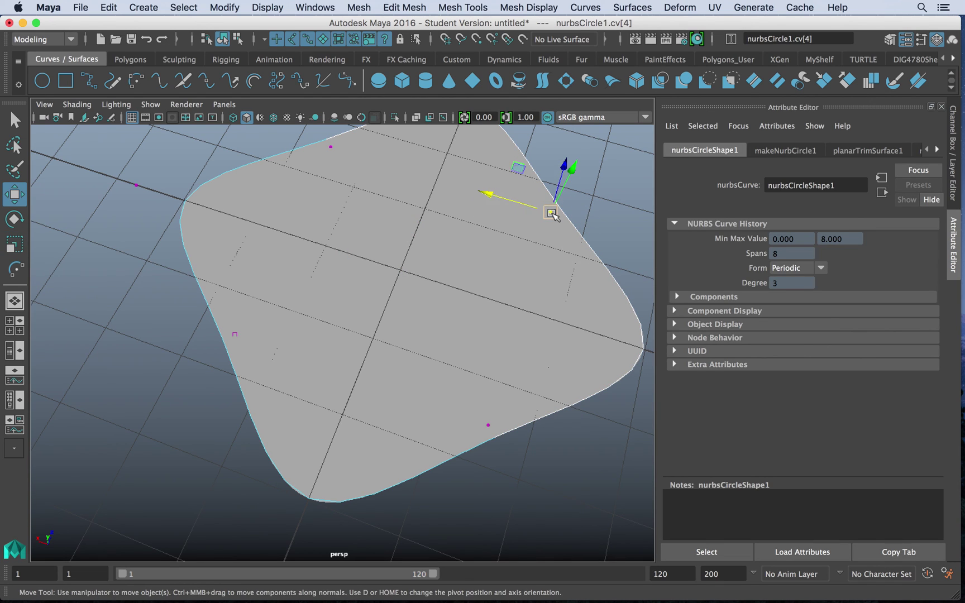
mouse_move(533, 219)
middle_mouse_down()
mouse_move(483, 244)
mouse_move(518, 198)
mouse_move(473, 225)
mouse_move(530, 217)
middle_mouse_up()
right_click_drag(402, 270, 471, 186)
left_click(139, 8)
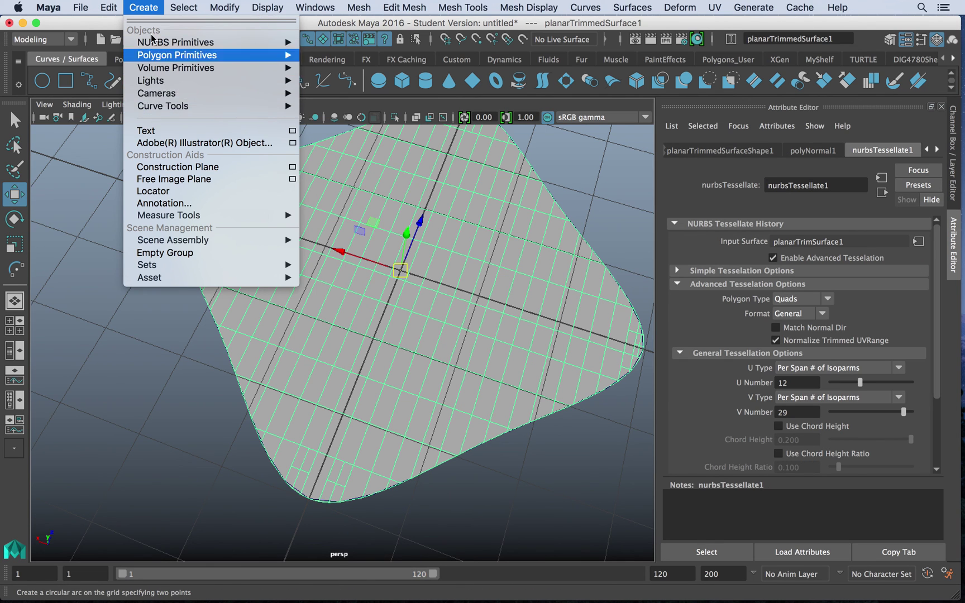
Delete the planar surface's construction history via Edit > Delete by Type > History
mouse_move(108, 8)
mouse_move(168, 164)
left_click(301, 171)
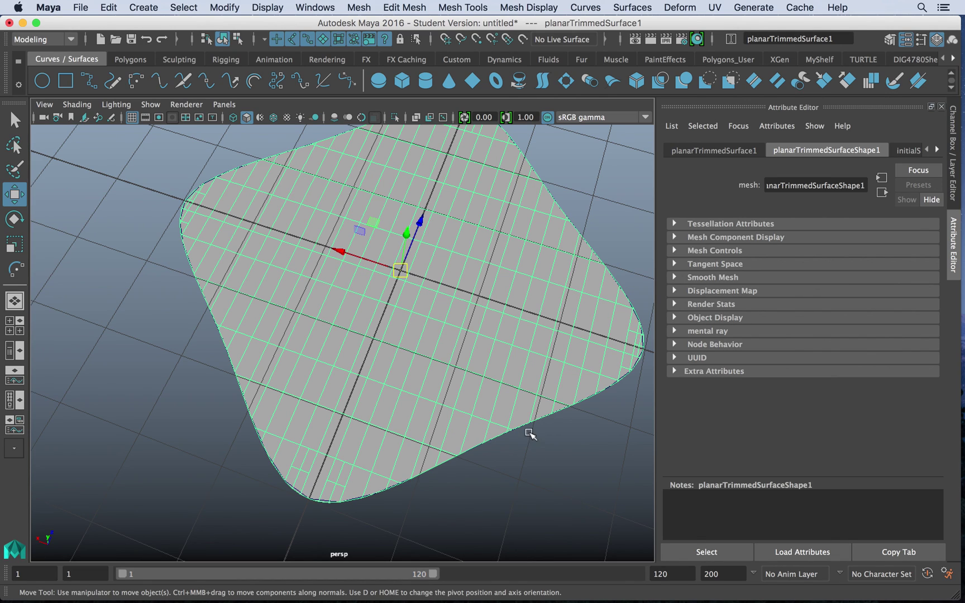
Select the planar patch and delete it, leaving the empty grid
left_click(506, 384)
left_click(504, 384)
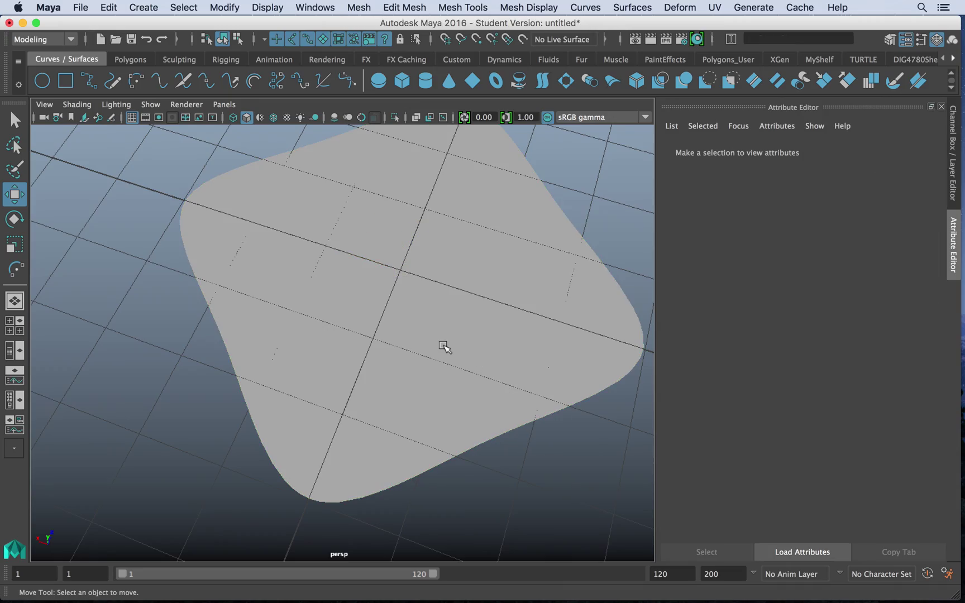
left_click(444, 346)
left_click_drag(499, 390, 400, 362, "alt")
left_click(399, 360)
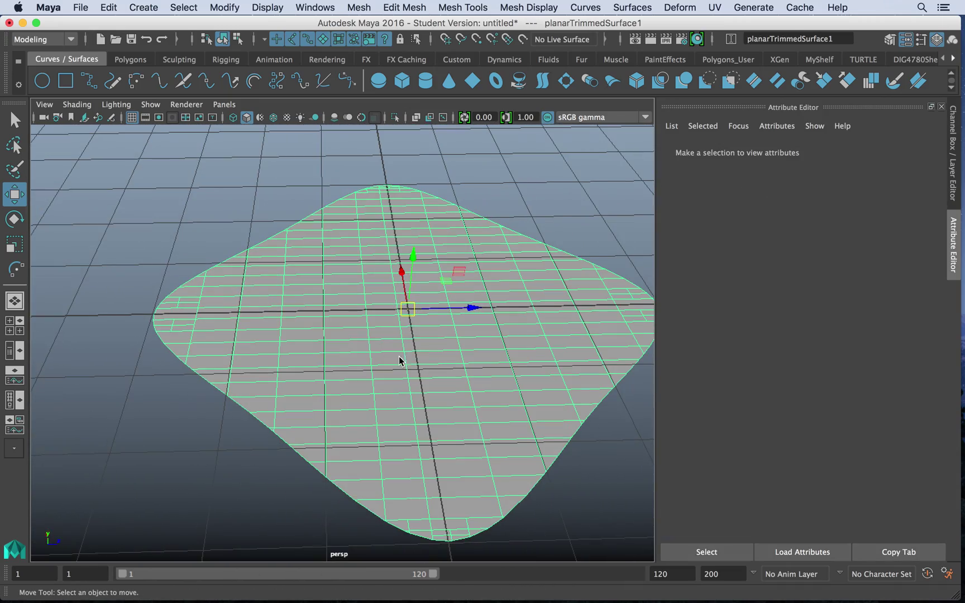
key("Delete")
left_click(585, 7)
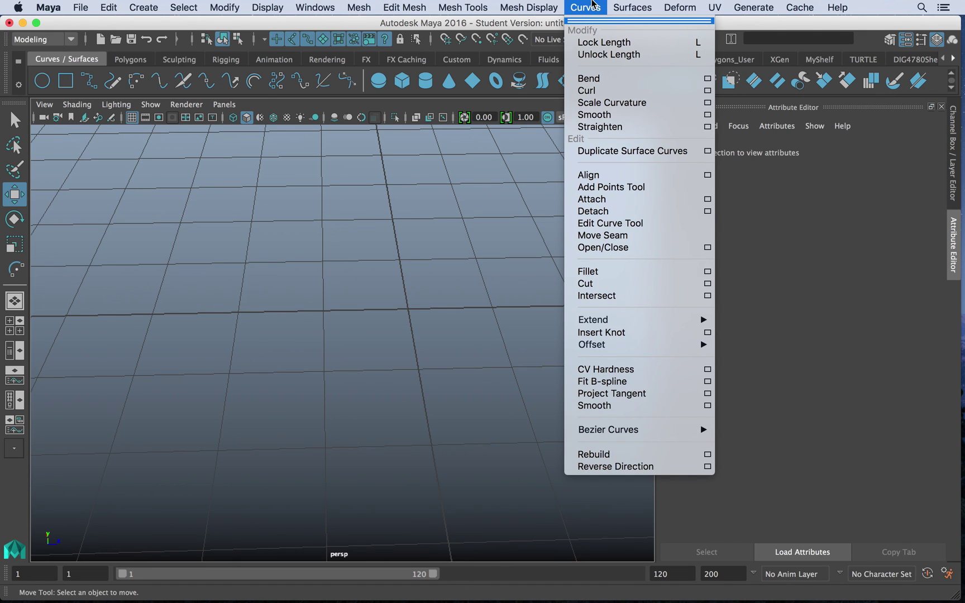
Bring up the Mesh Display menu with Reverse highlighted over the empty grid
mouse_move(525, 4)
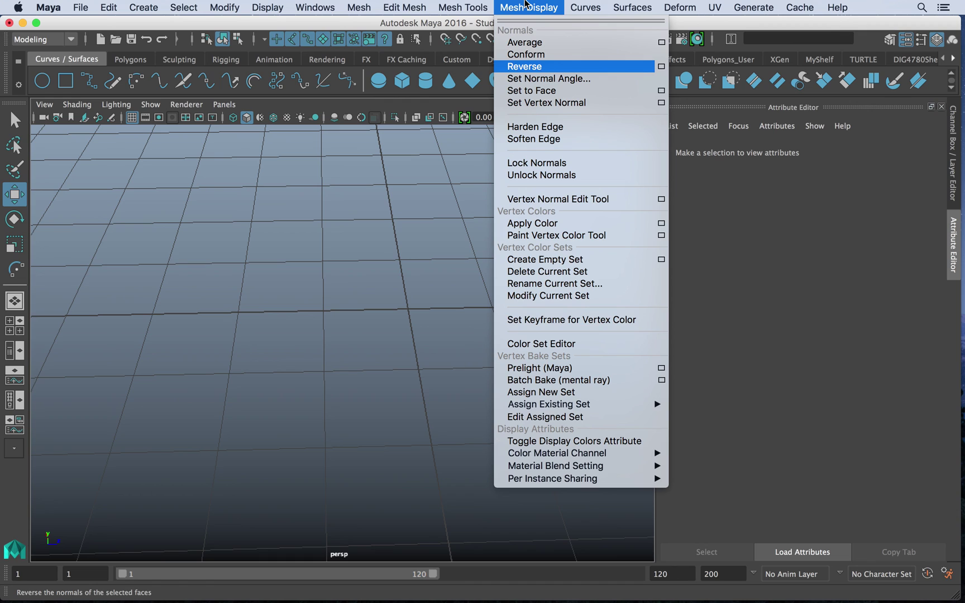